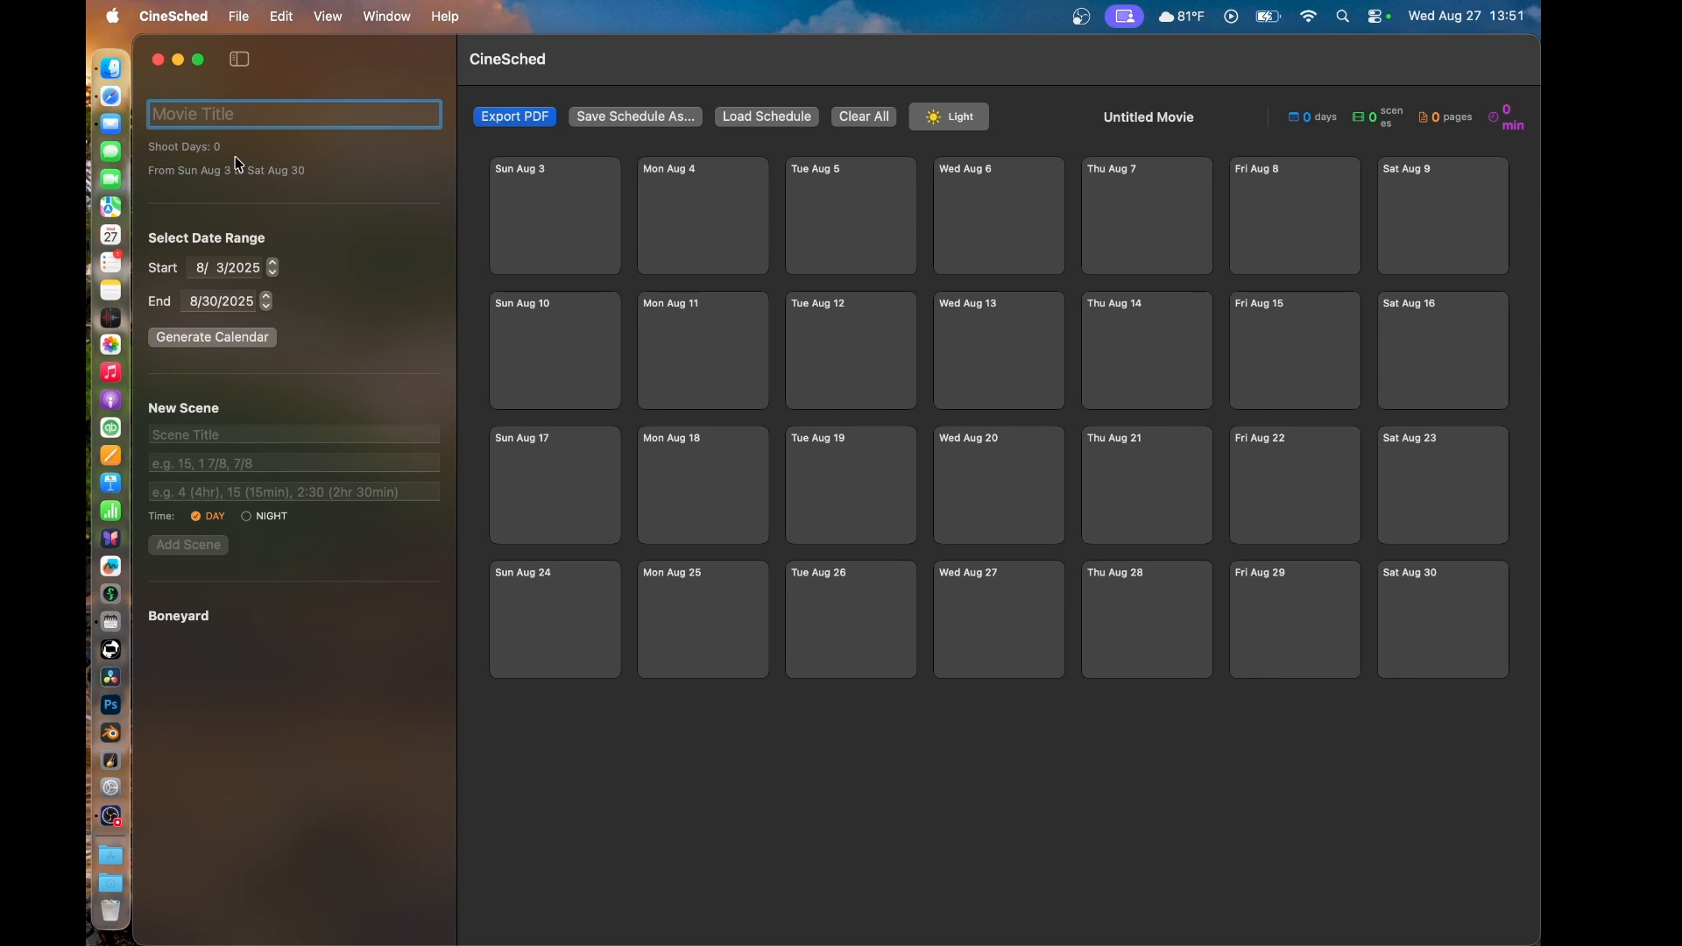
- Set the movie title to "The Moon"
text(The Moon)
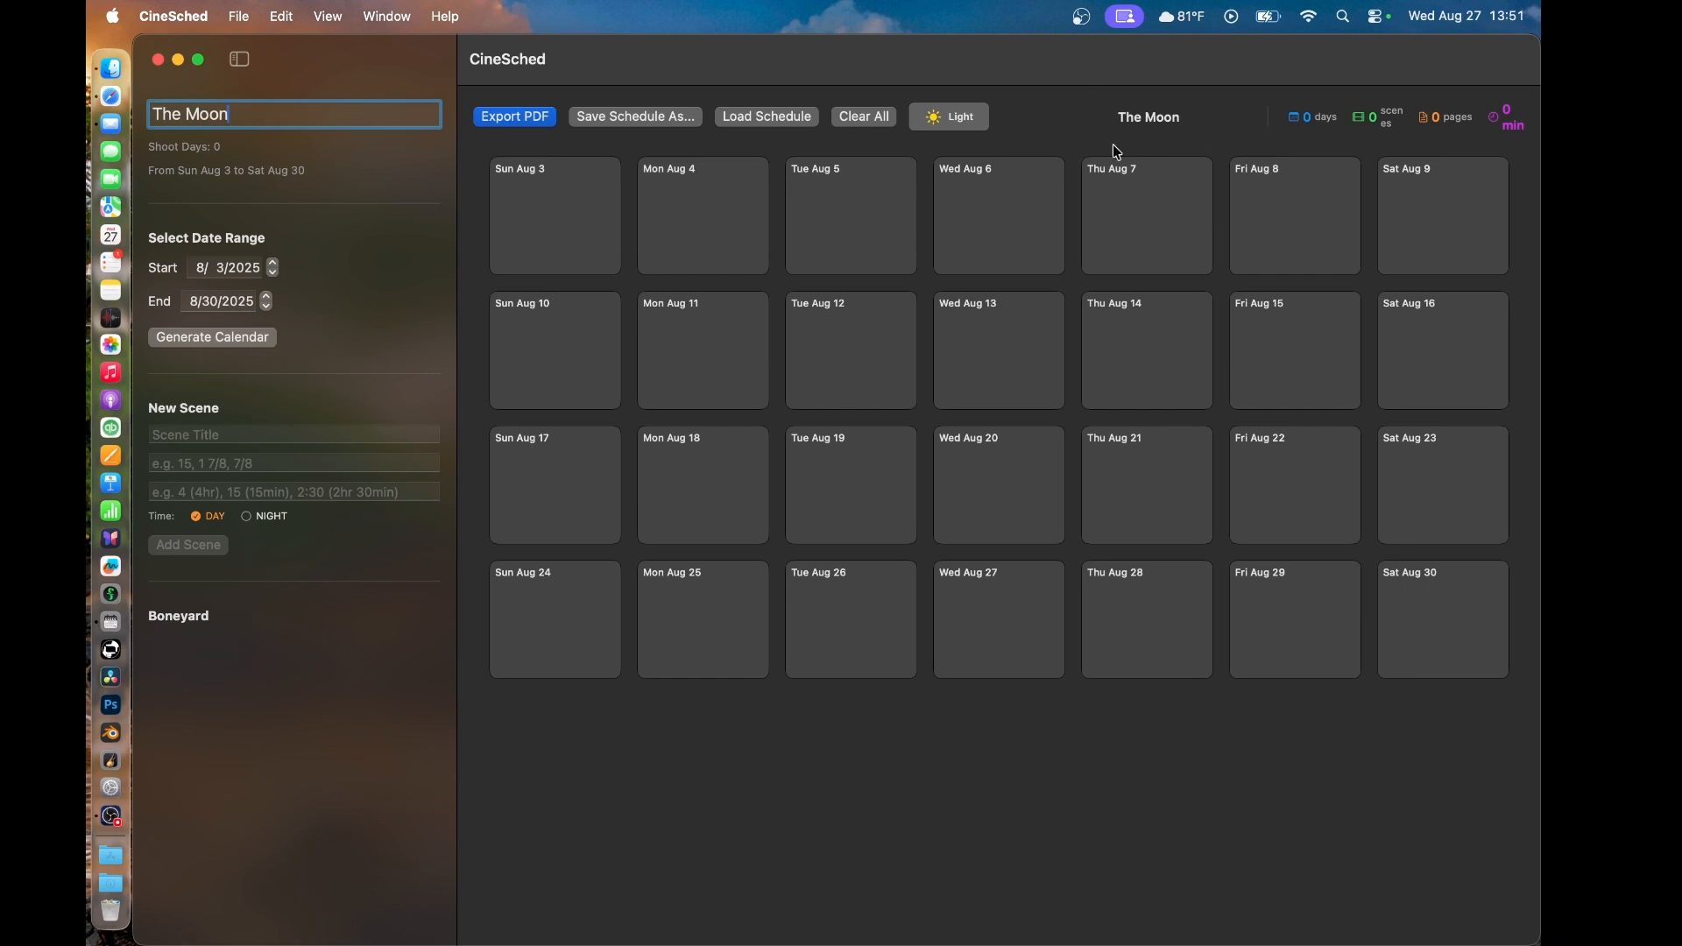
- Toggle the interface between light and dark appearance, ending in the dark one
click(945, 120)
click(944, 116)
click(943, 115)
click(943, 116)
- Set the start of the schedule's date range to 9/14/2025
click(220, 269)
click(314, 289)
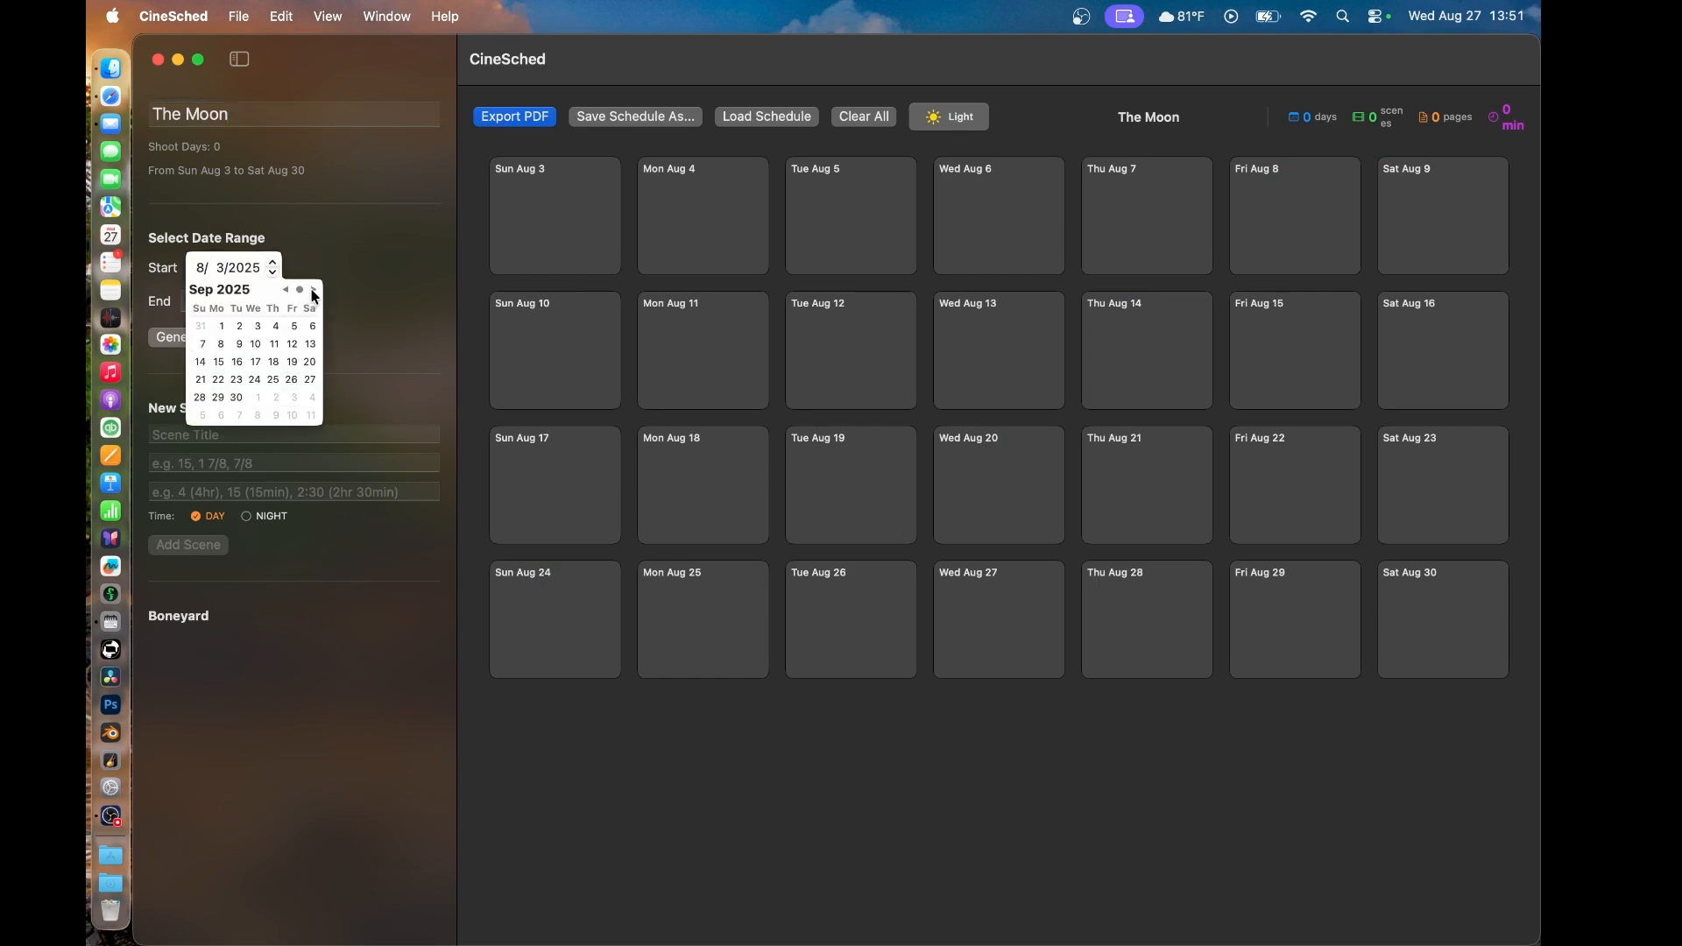
click(201, 365)
click(387, 255)
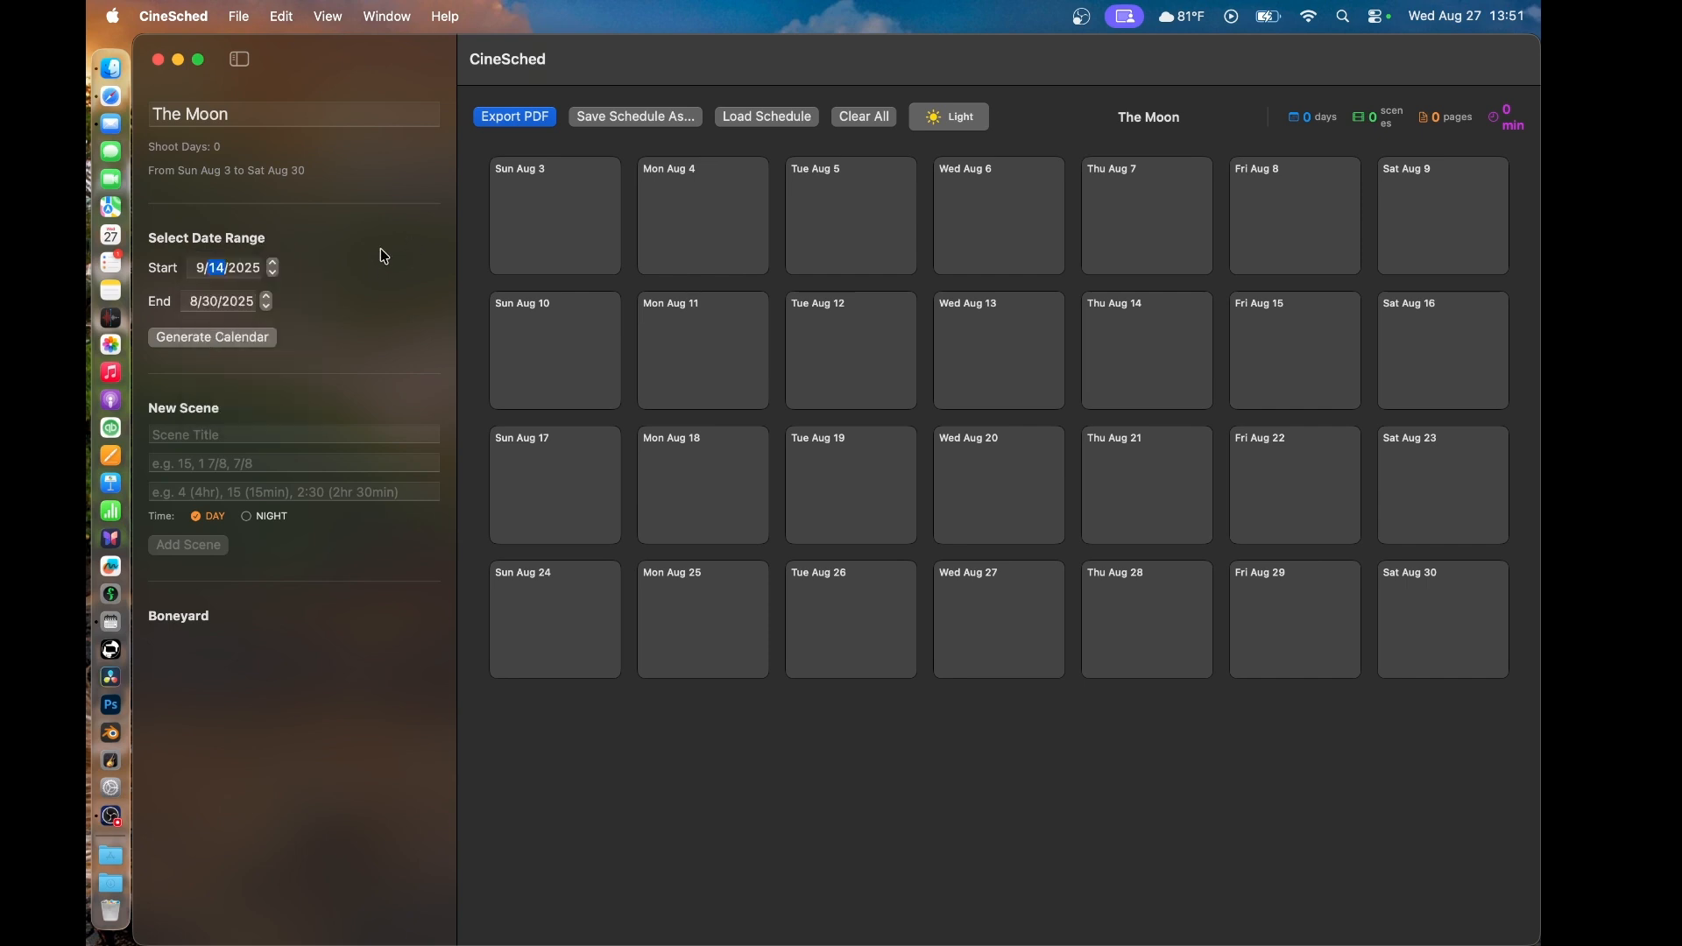
- Set the end of the date range to 11/8/2025 and generate the calendar
click(212, 302)
click(307, 324)
click(308, 324)
click(307, 324)
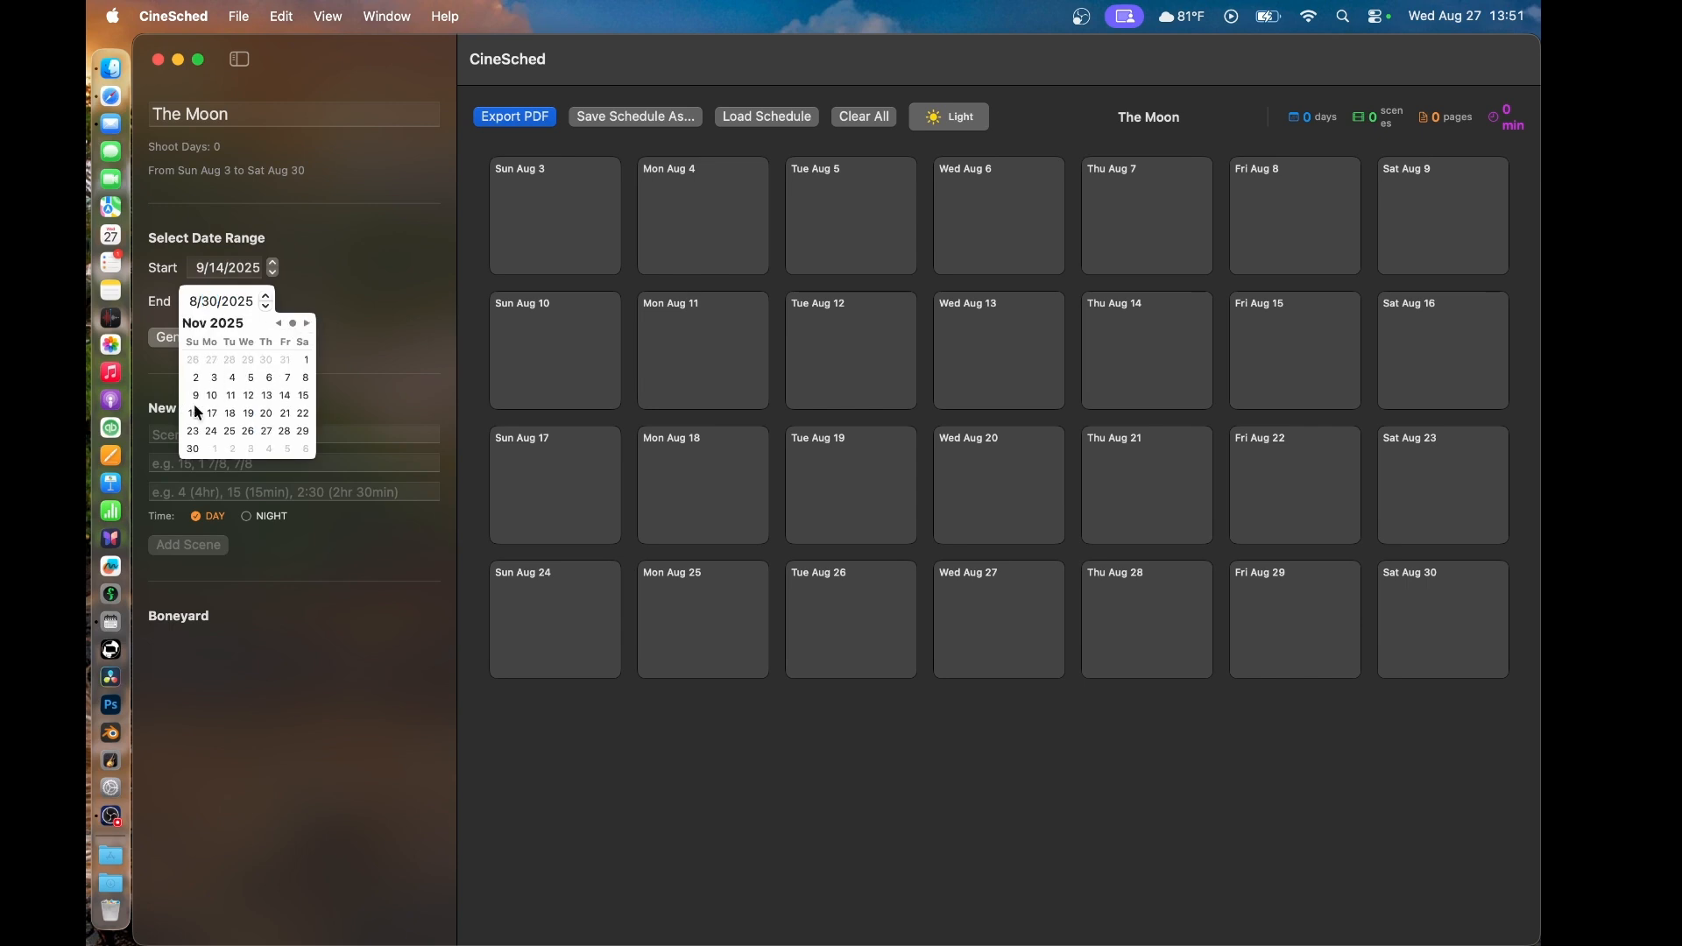
click(306, 380)
click(345, 314)
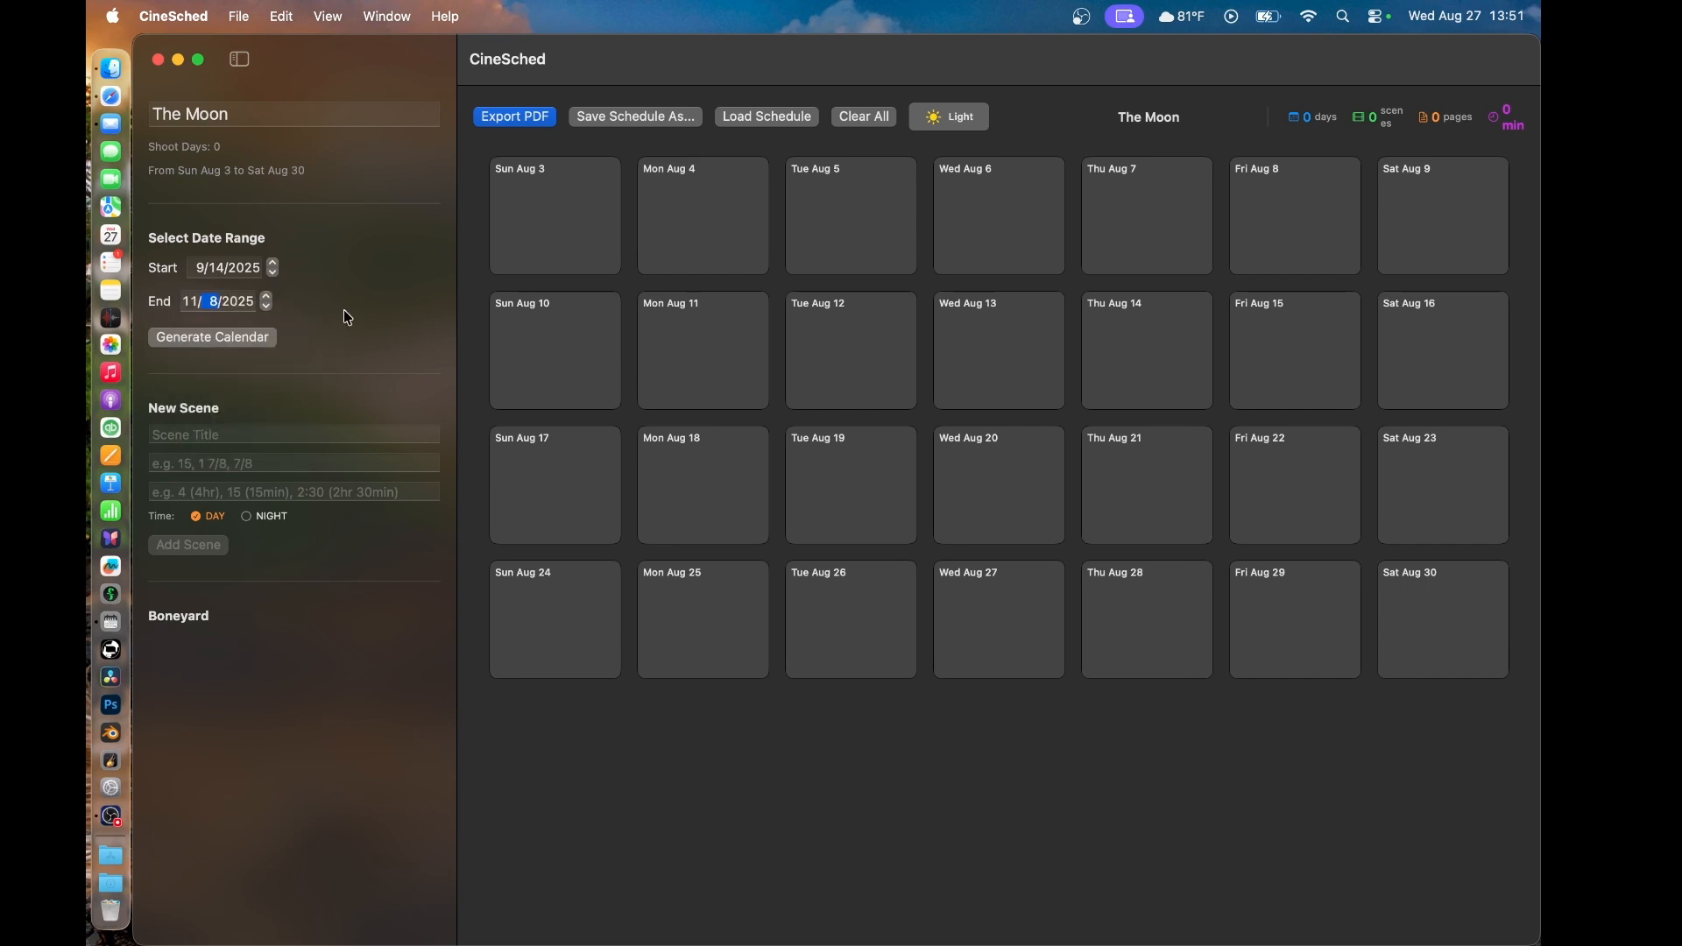
click(220, 344)
scroll(1119, 722, down, 5)
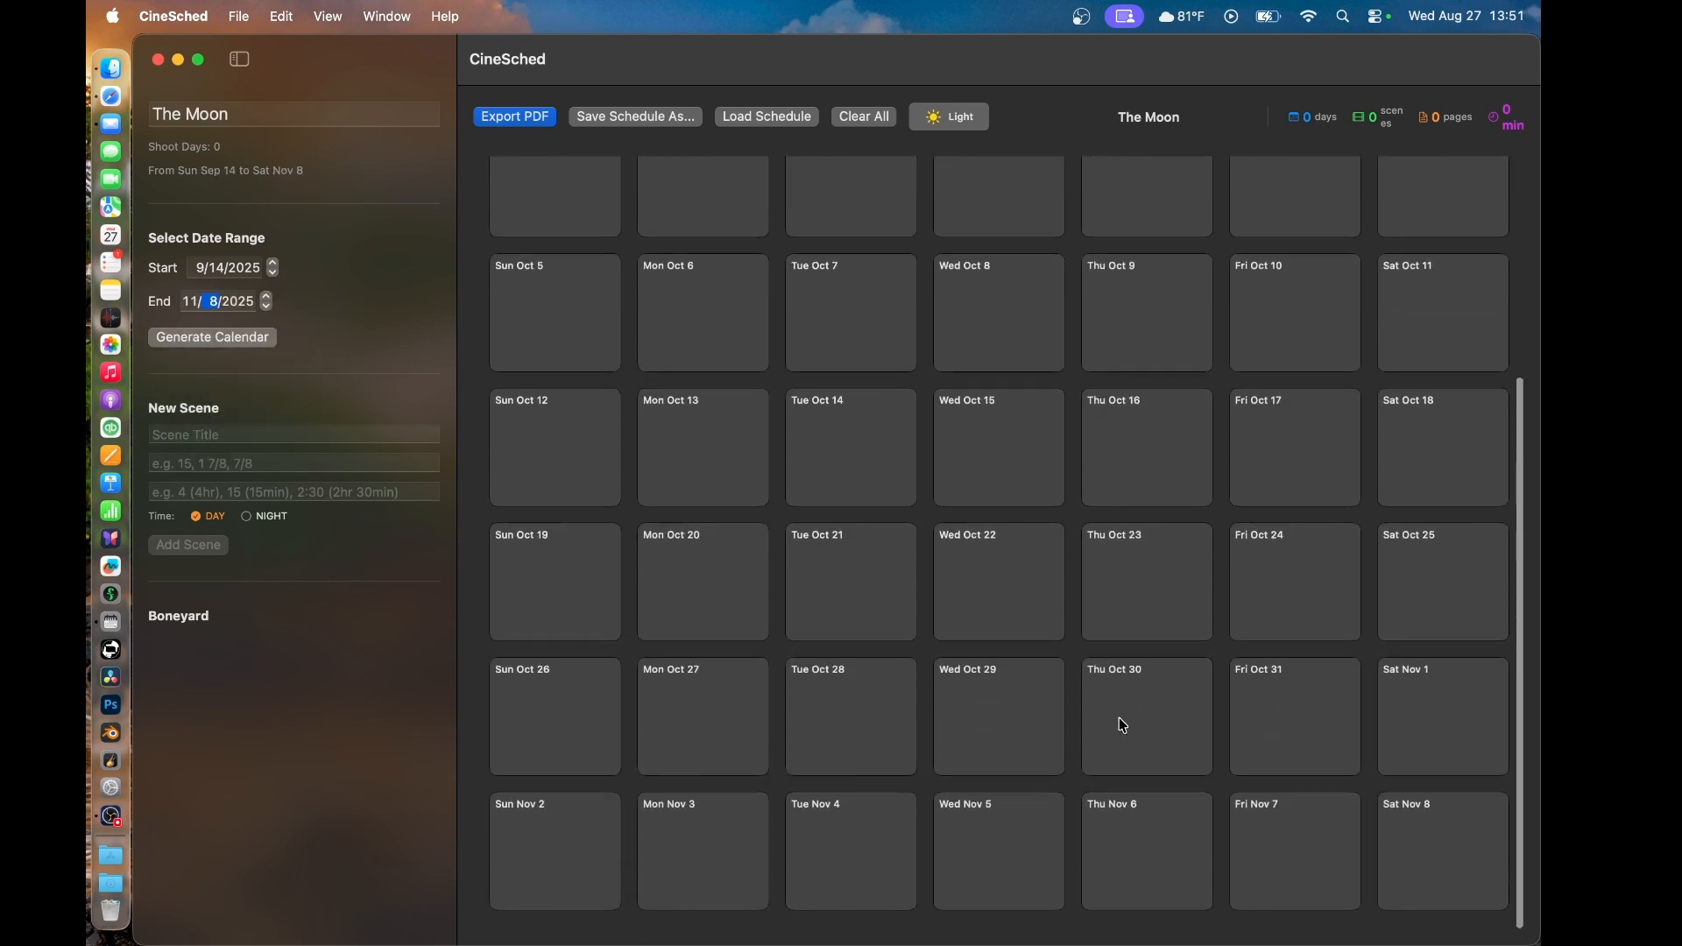
scroll(1124, 726, up, 5)
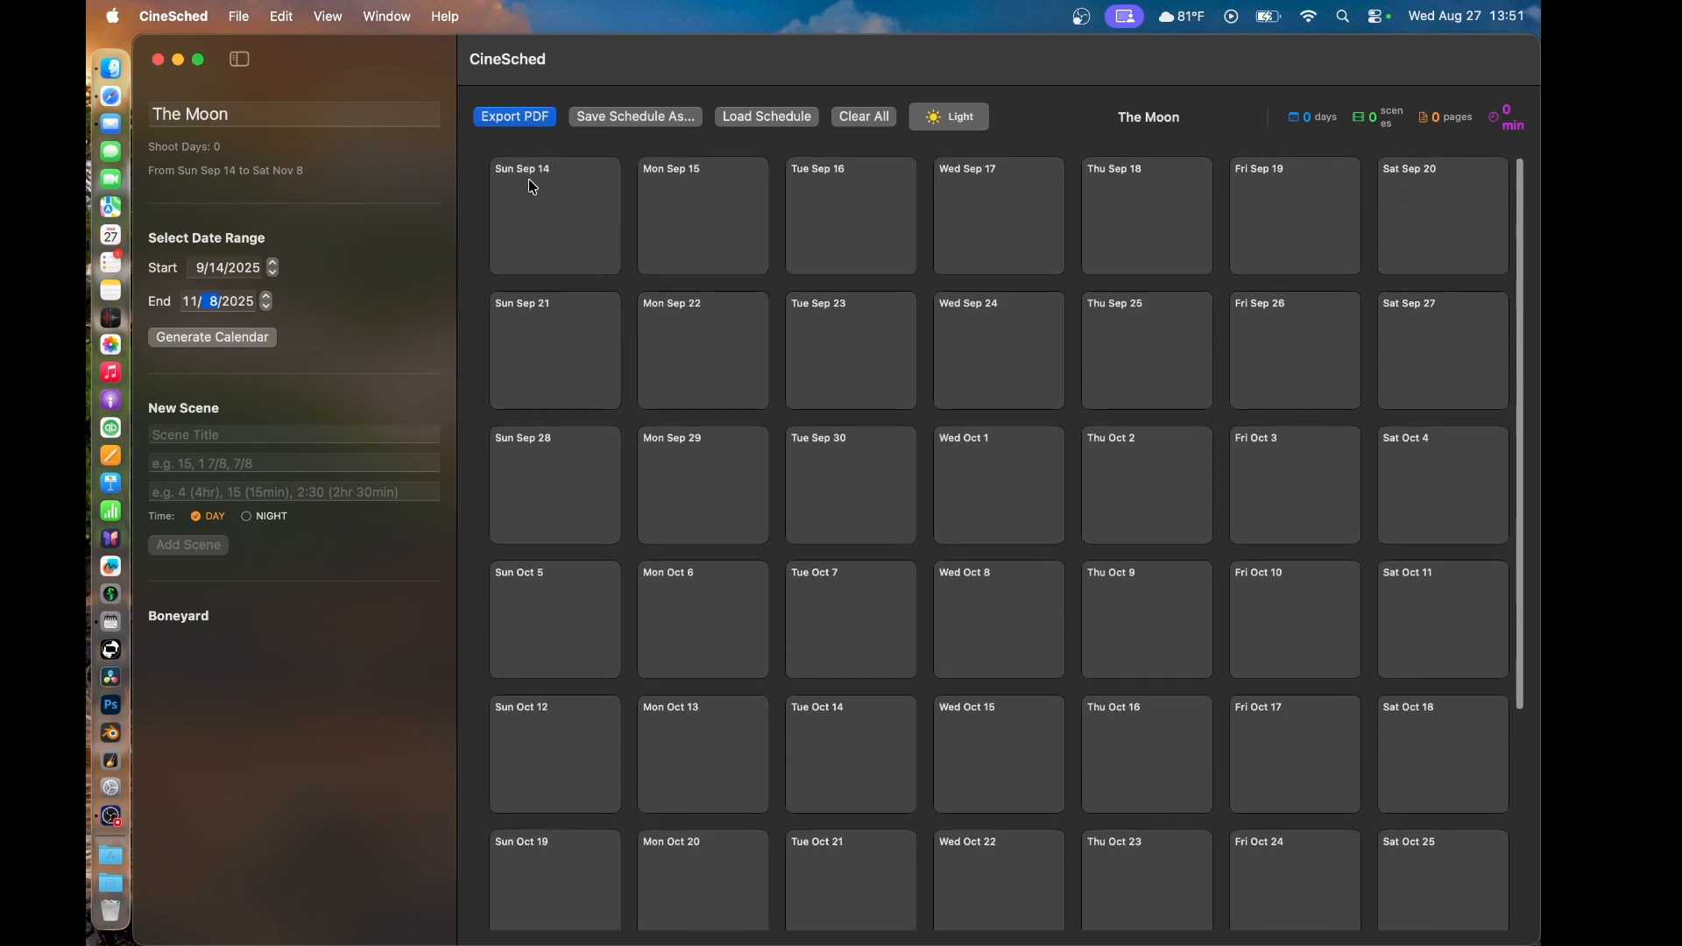
scroll(1161, 623, down, 5)
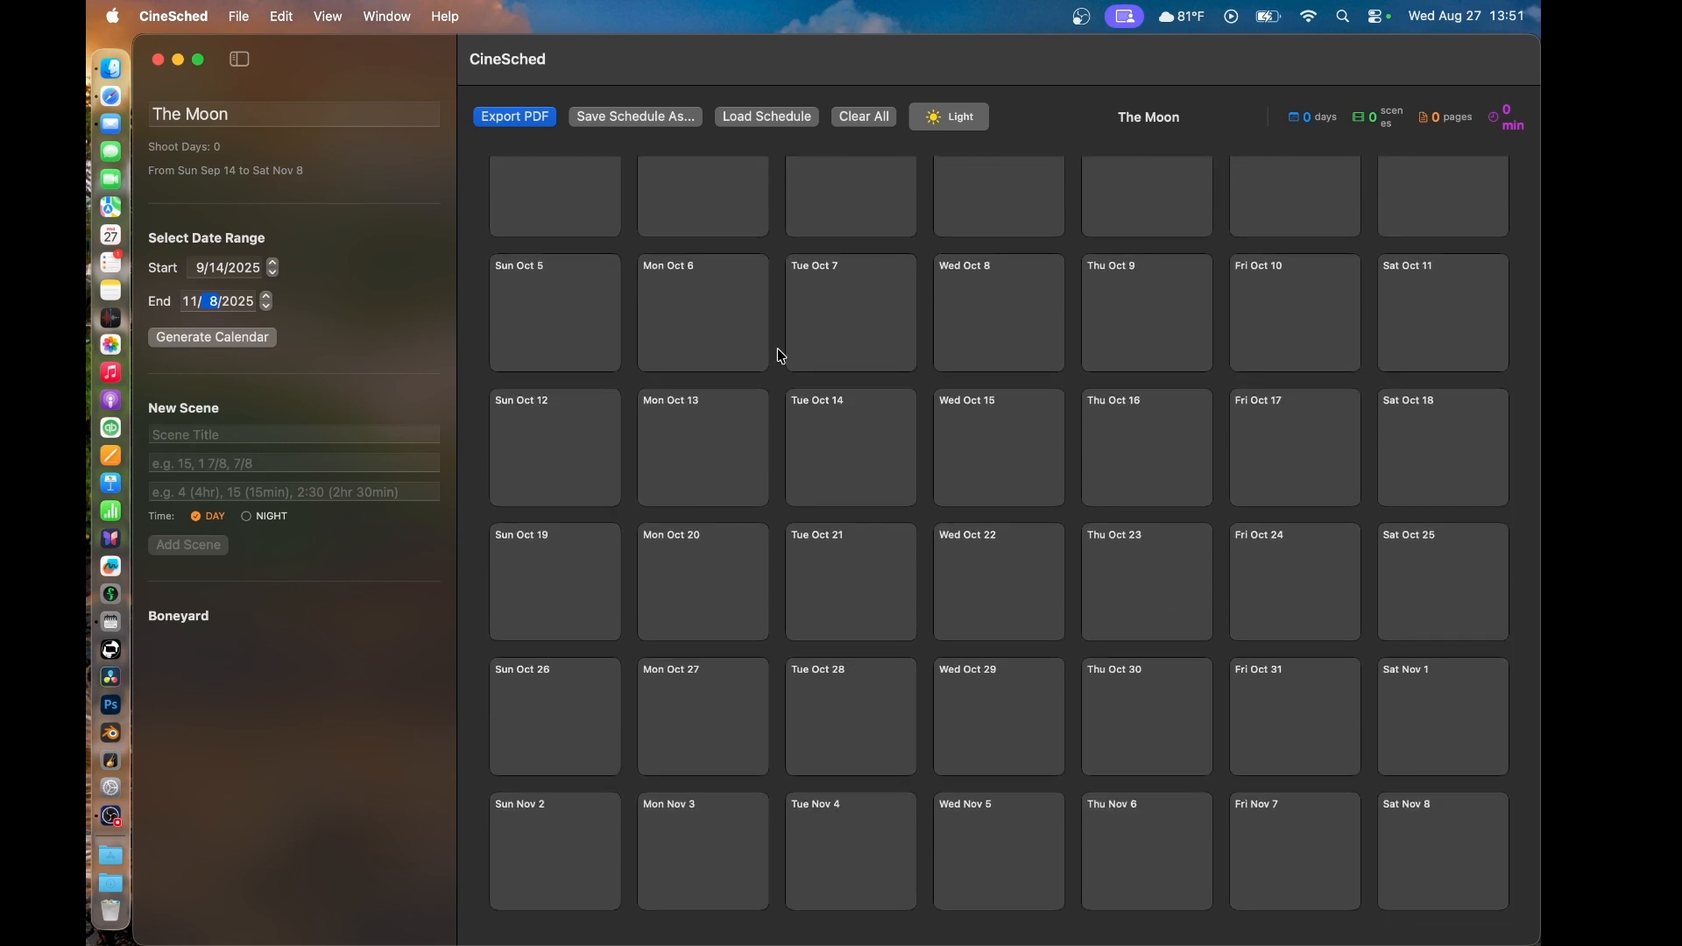
scroll(777, 349, up, 5)
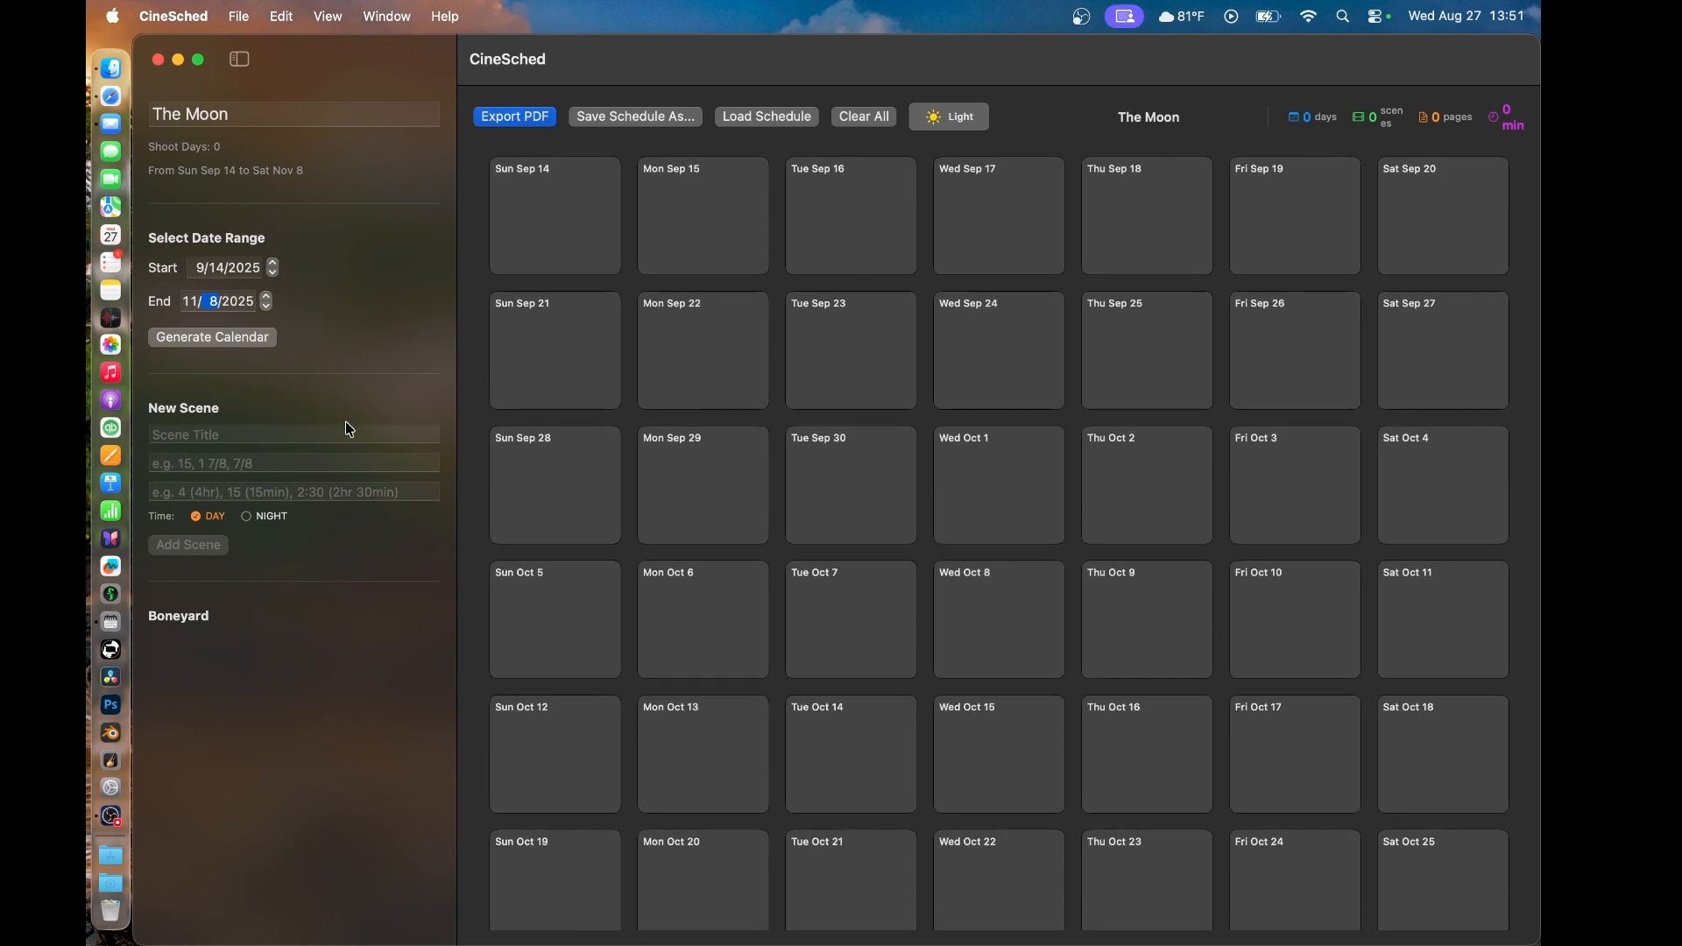
- Title the new scene "23. EXT. MOON" and mark it as a NIGHT scene
click(295, 437)
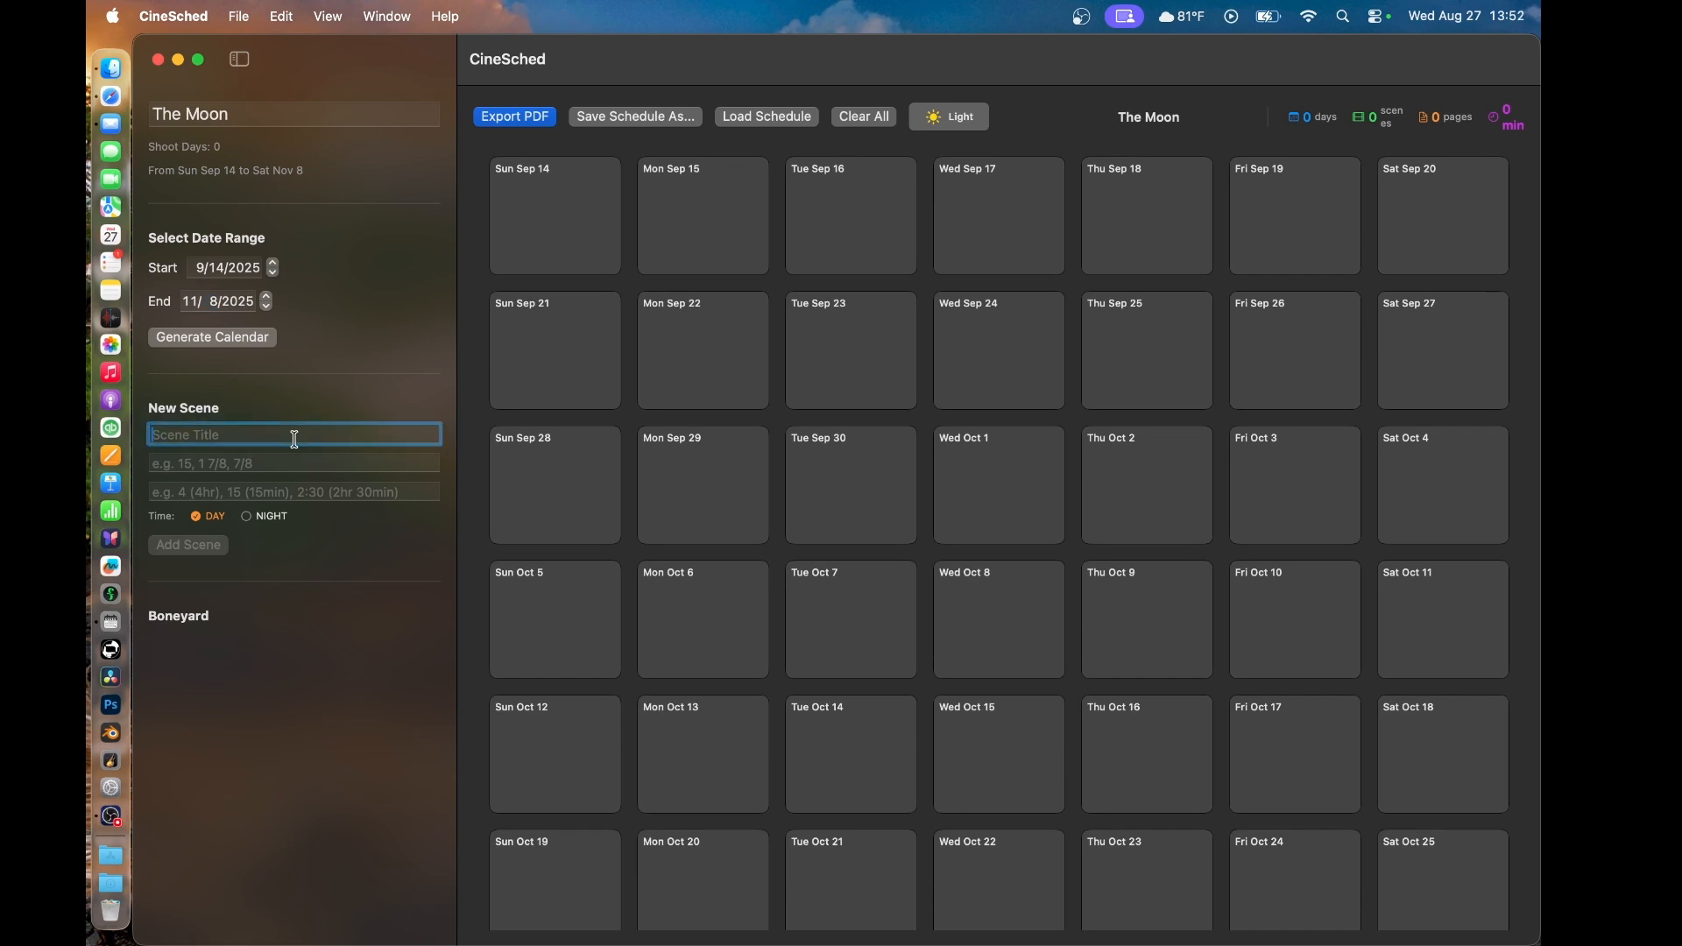
text(23. EXT. MOON)
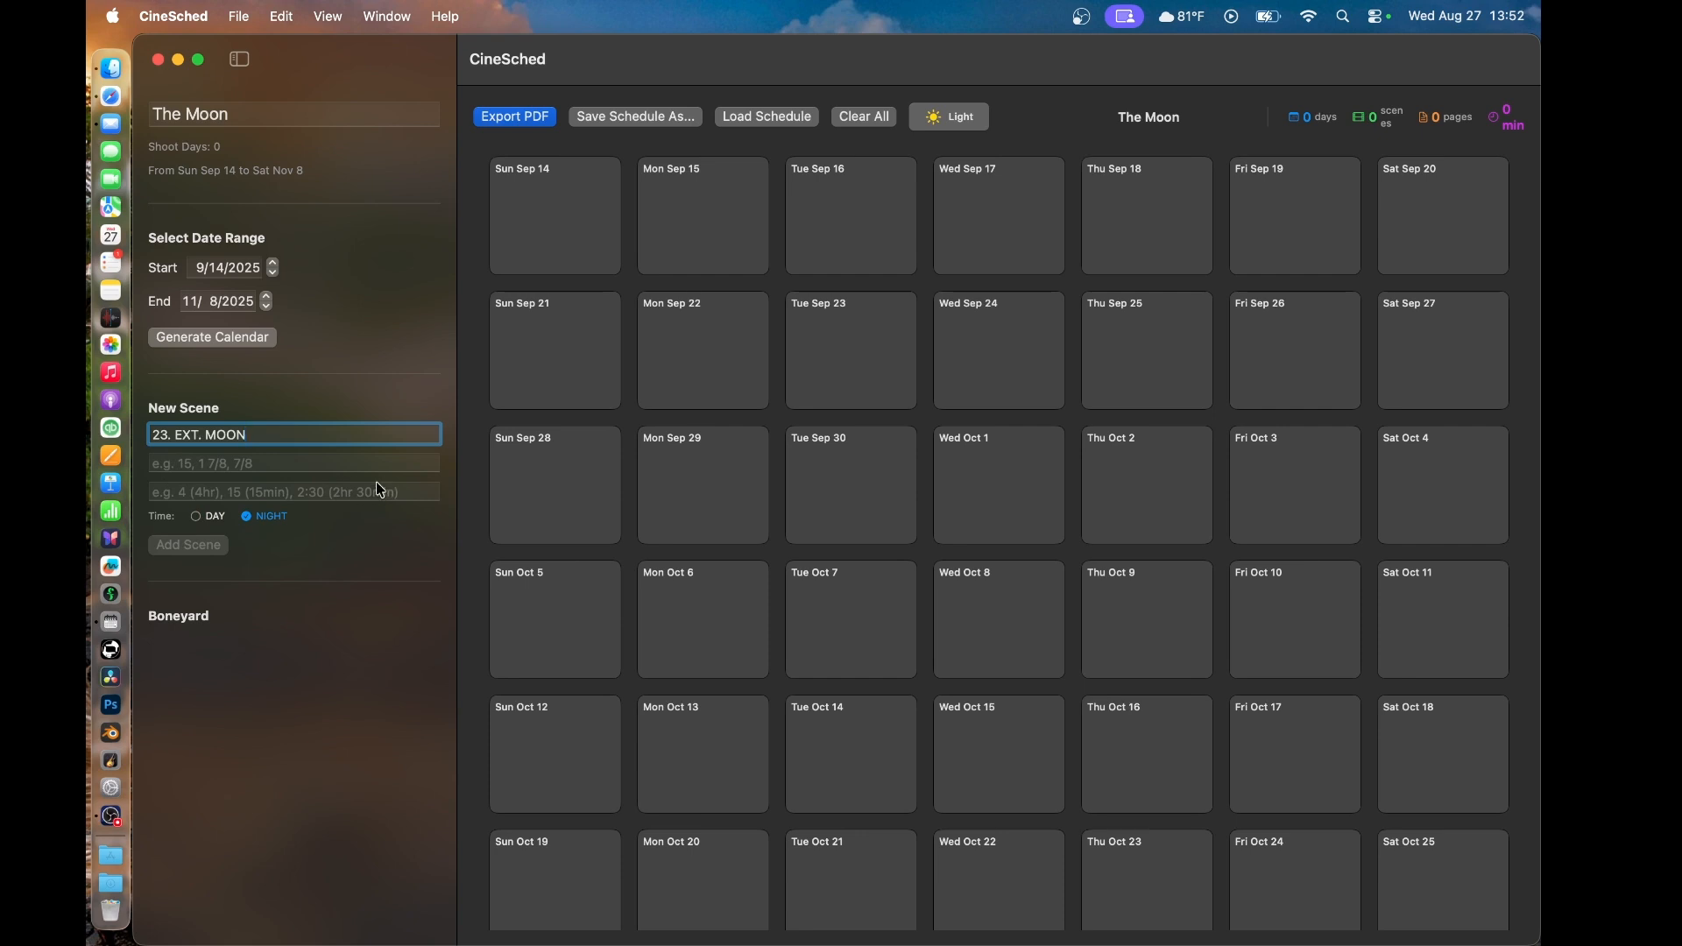
- Set the page length of the new scene 23. EXT. MOON to 2 2/8
click(233, 465)
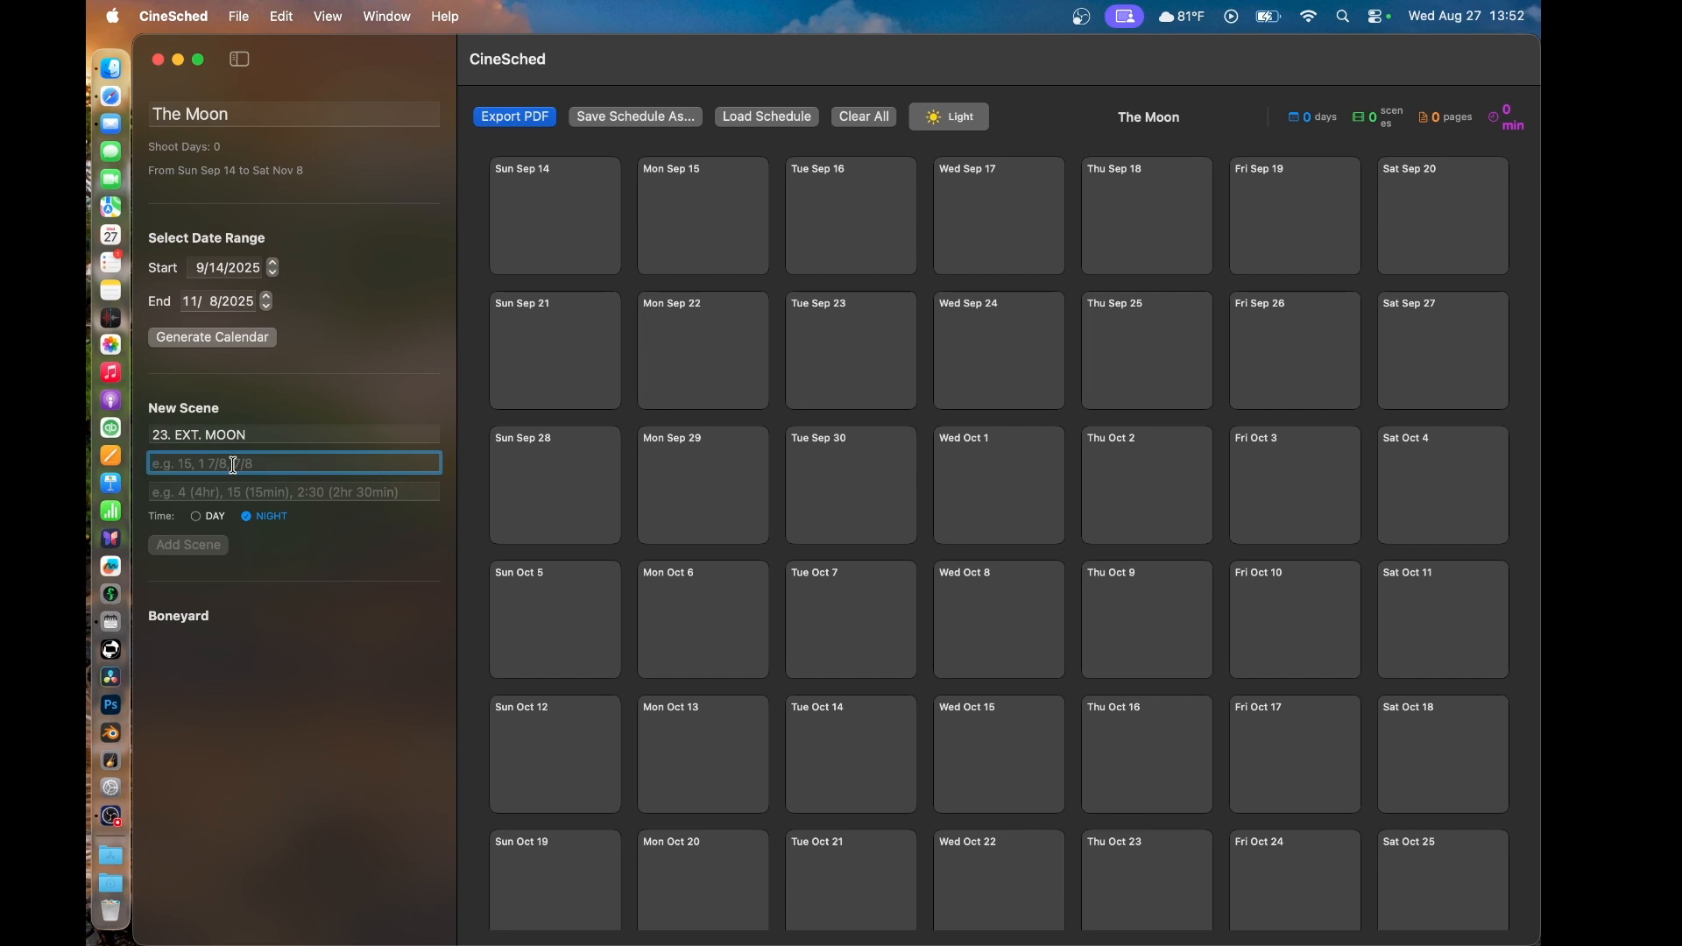
text(18)
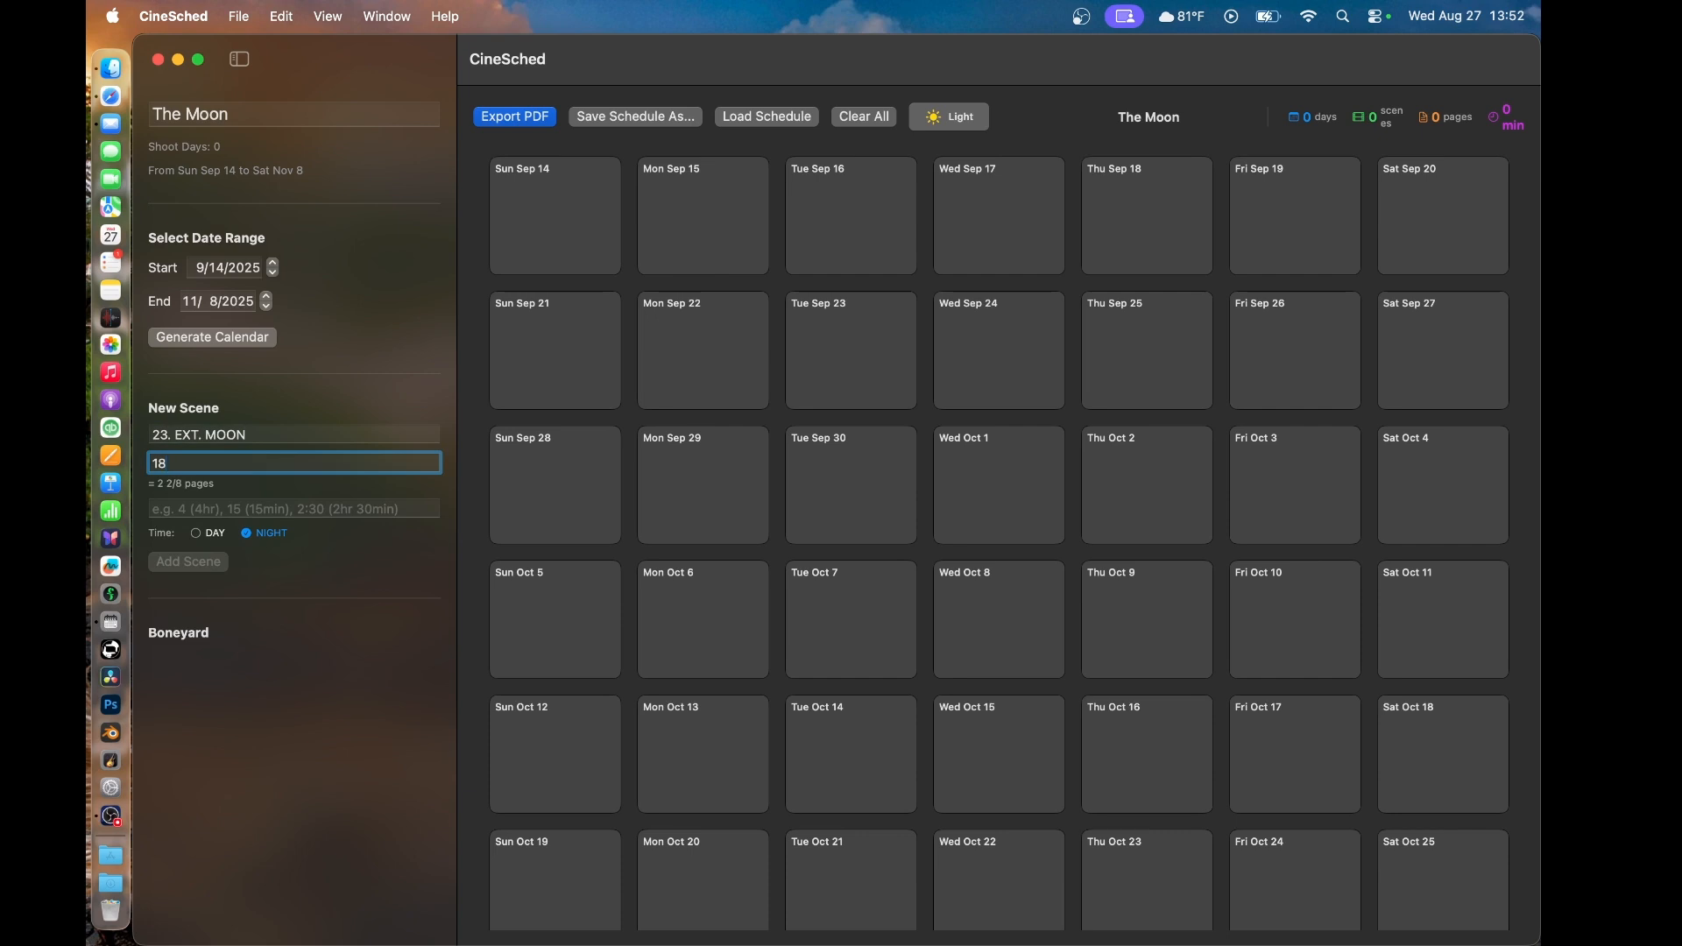
key(BackSpace)
key(BackSpace)
text(2 2/8)
click(210, 509)
- Try estimated durations of 11, 10 and 15 minutes for the new scene, clearing each one
text(11)
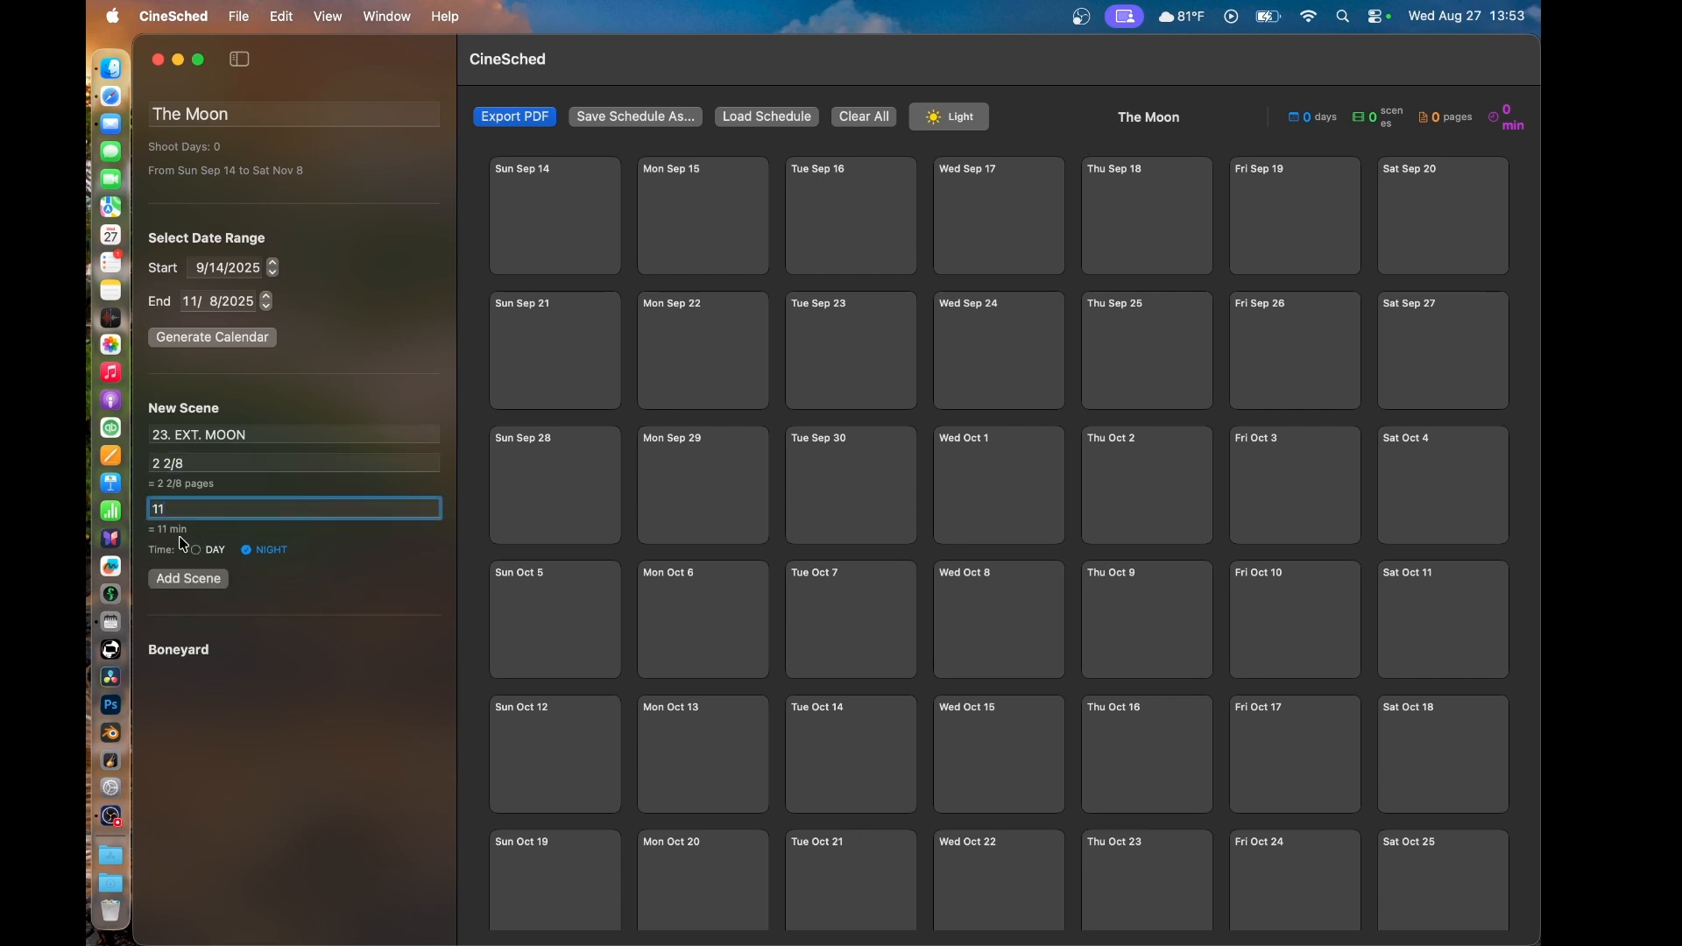
key(BackSpace)
key(BackSpace)
text(10)
key(BackSpace)
key(BackSpace)
text(15)
key(BackSpace)
key(BackSpace)
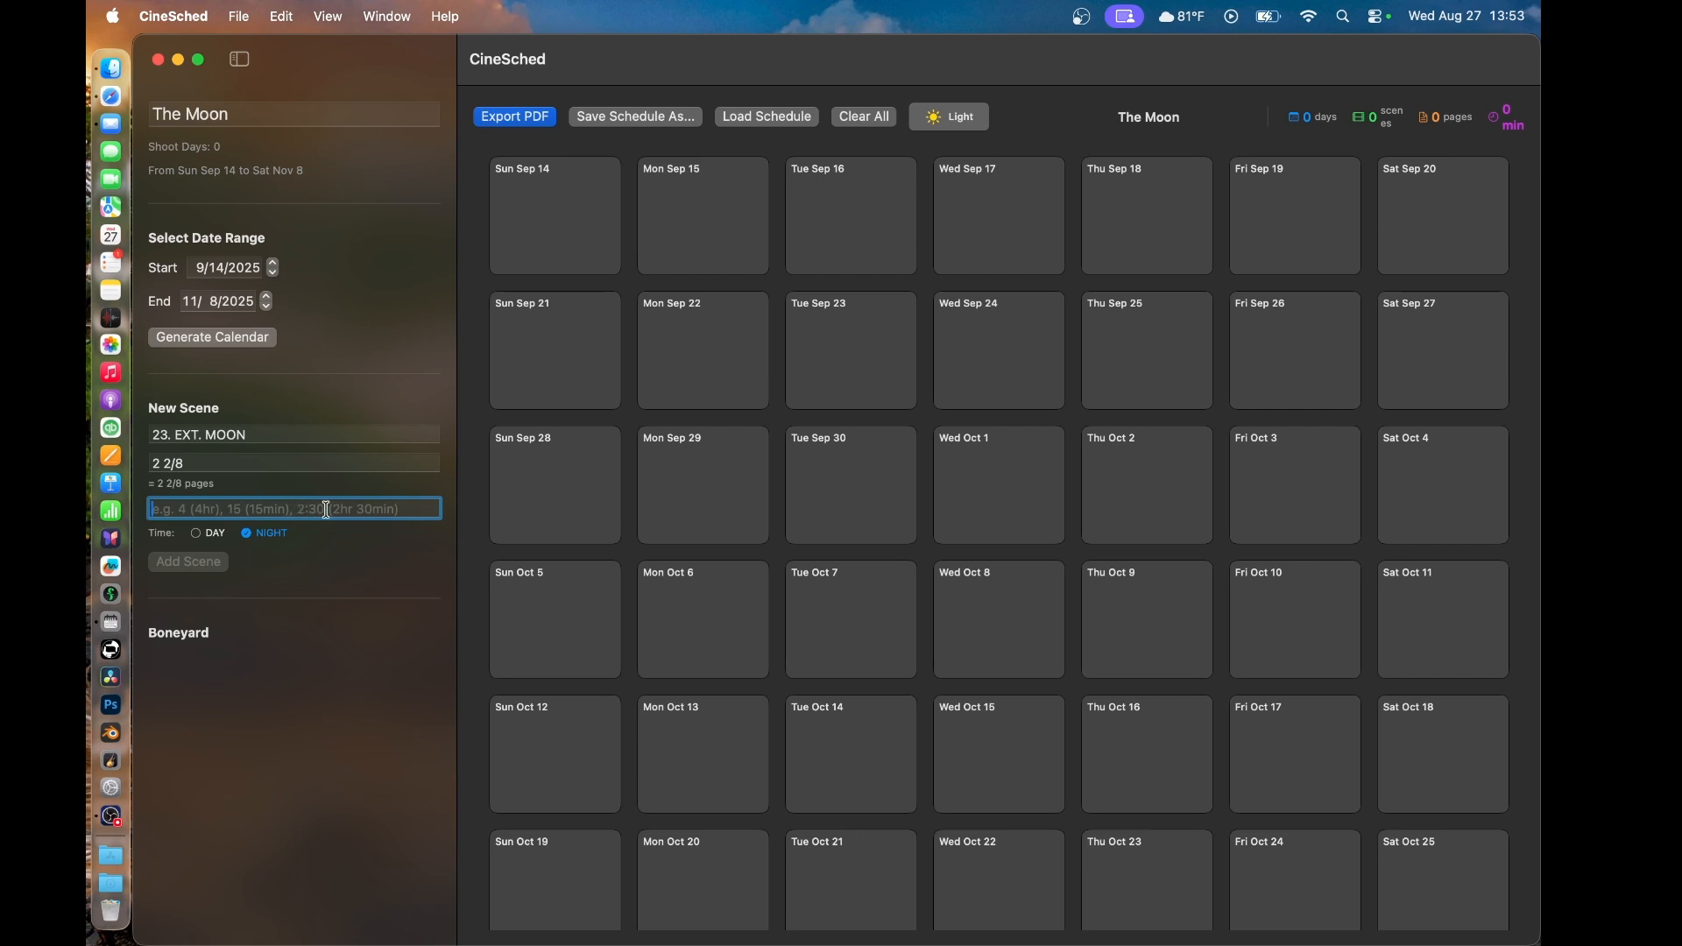
- Set the new scene's estimated duration to 4:15 and add the scene to the Boneyard
text(4)
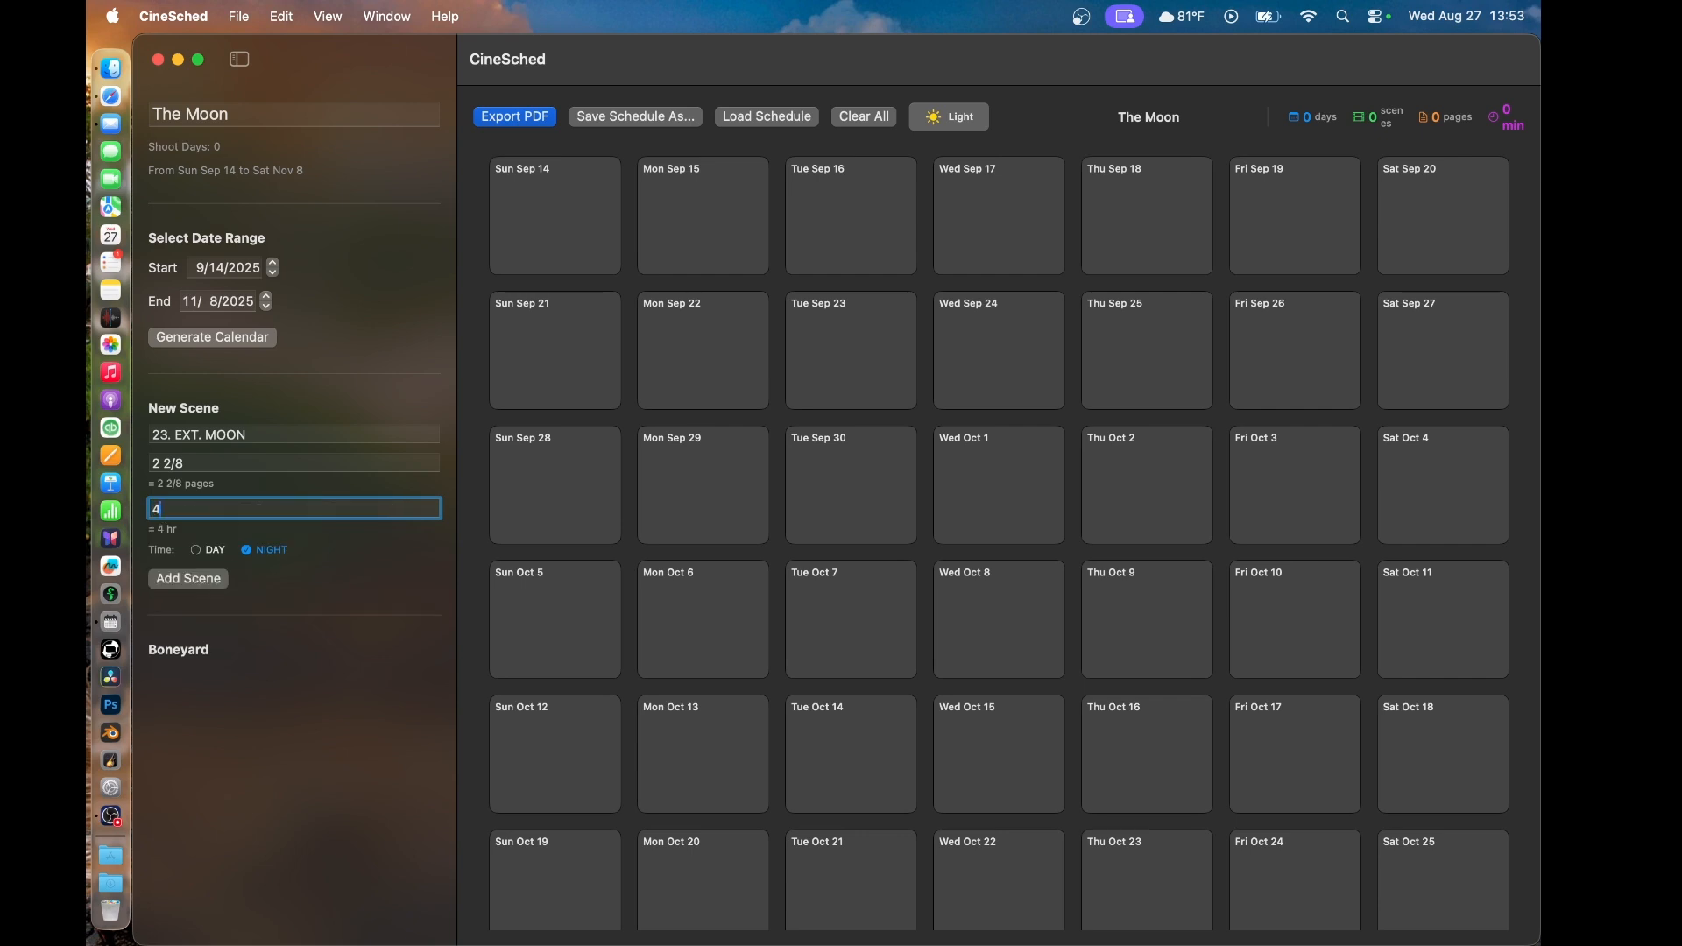
text(:15)
click(200, 589)
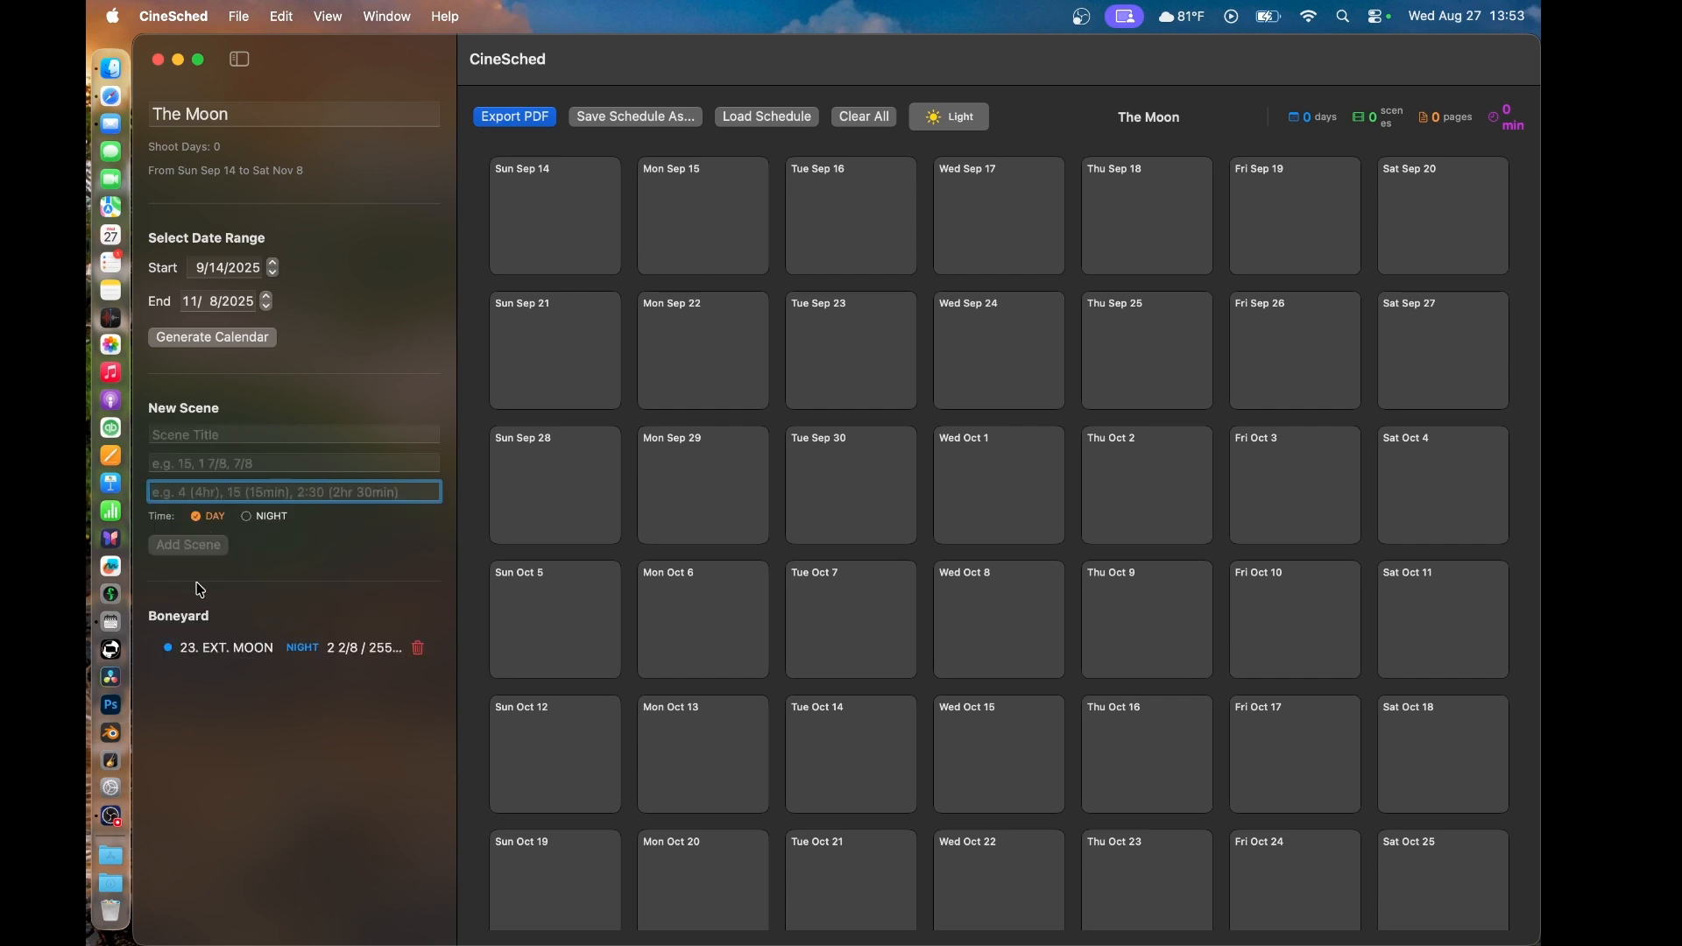
- Add a DAY scene titled "1" with a page length of 1 (in eighths) and a duration of 1 hour
click(189, 435)
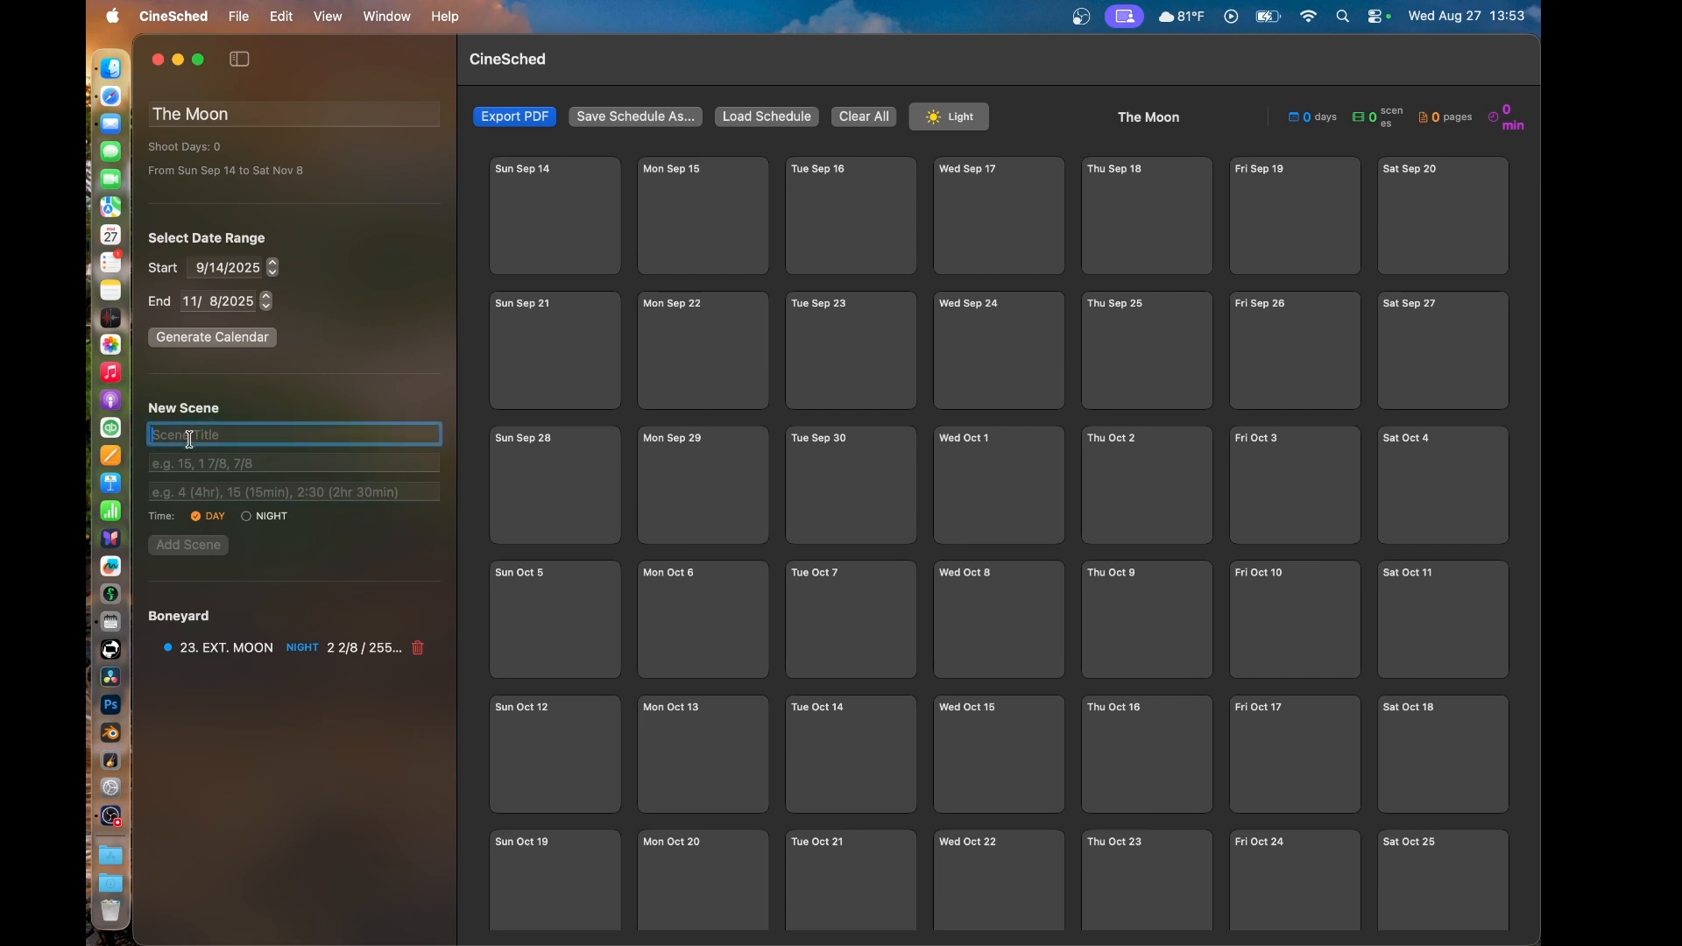
text(1)
click(205, 464)
text(1)
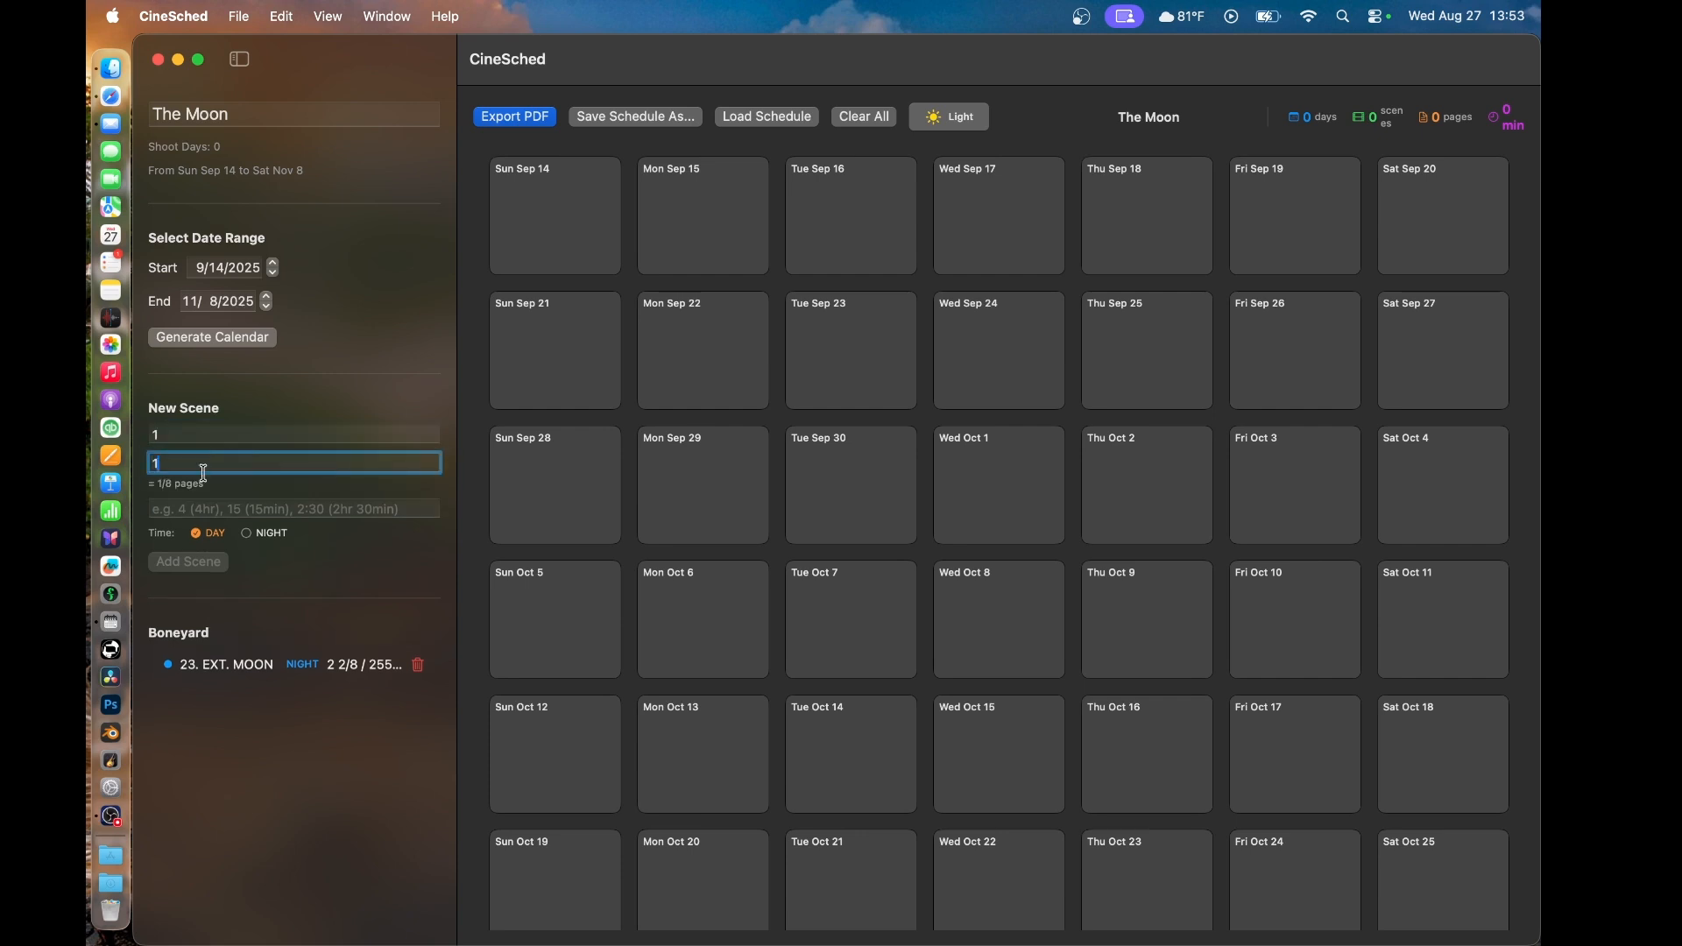
click(185, 508)
text(1)
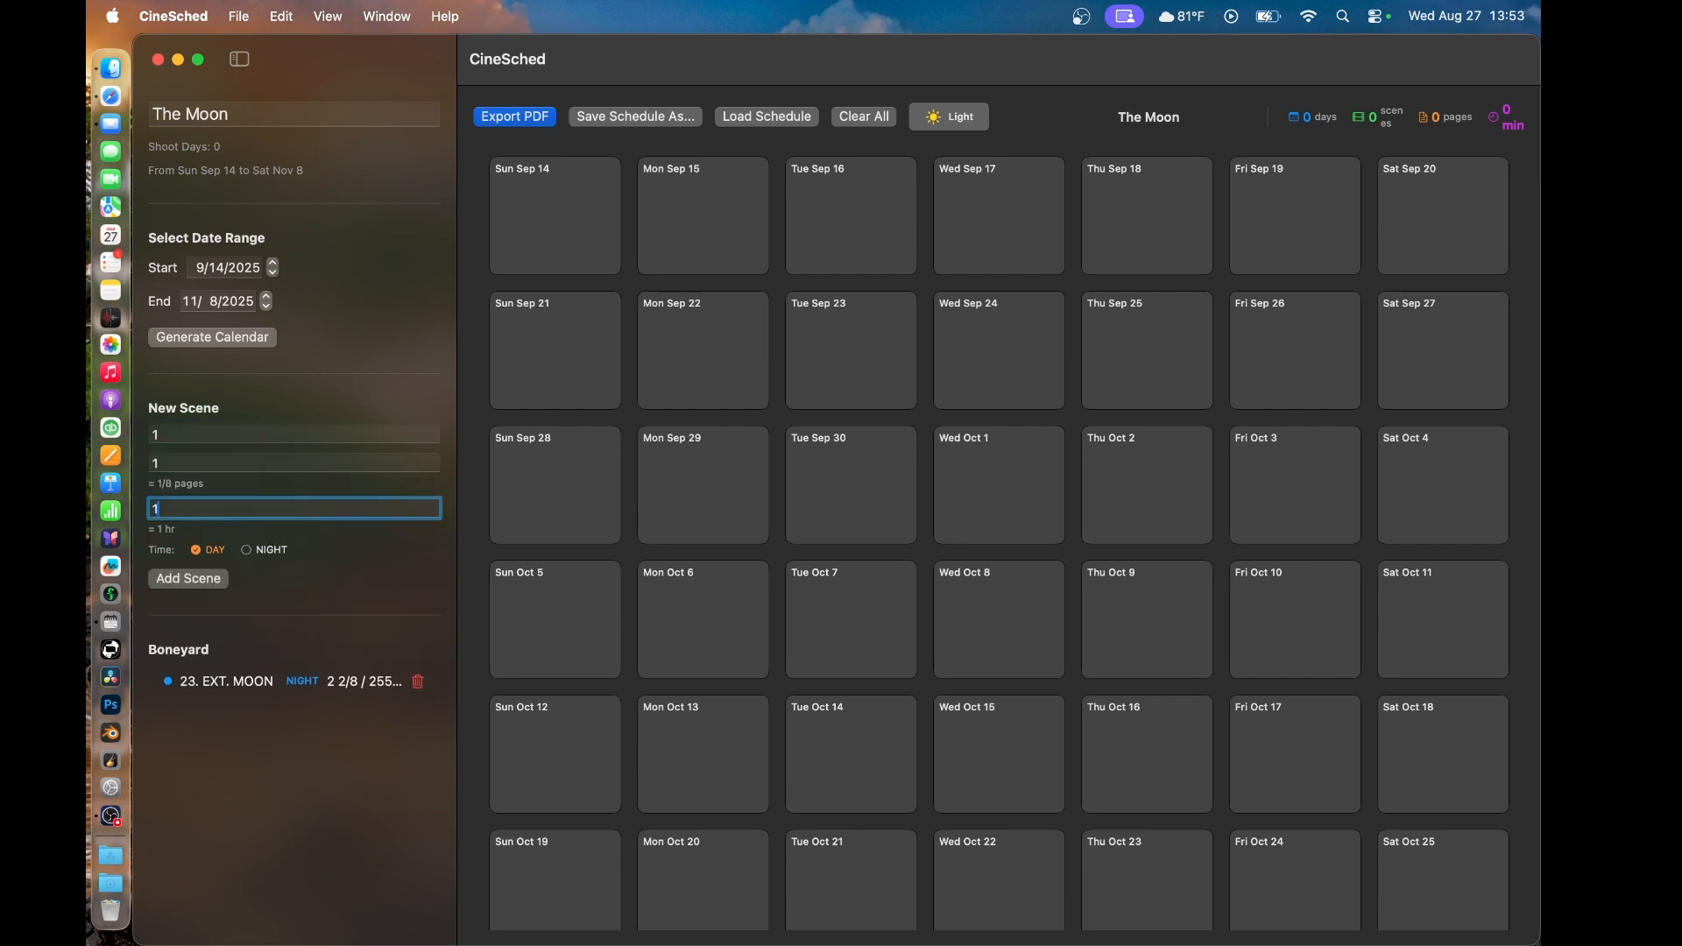
click(192, 583)
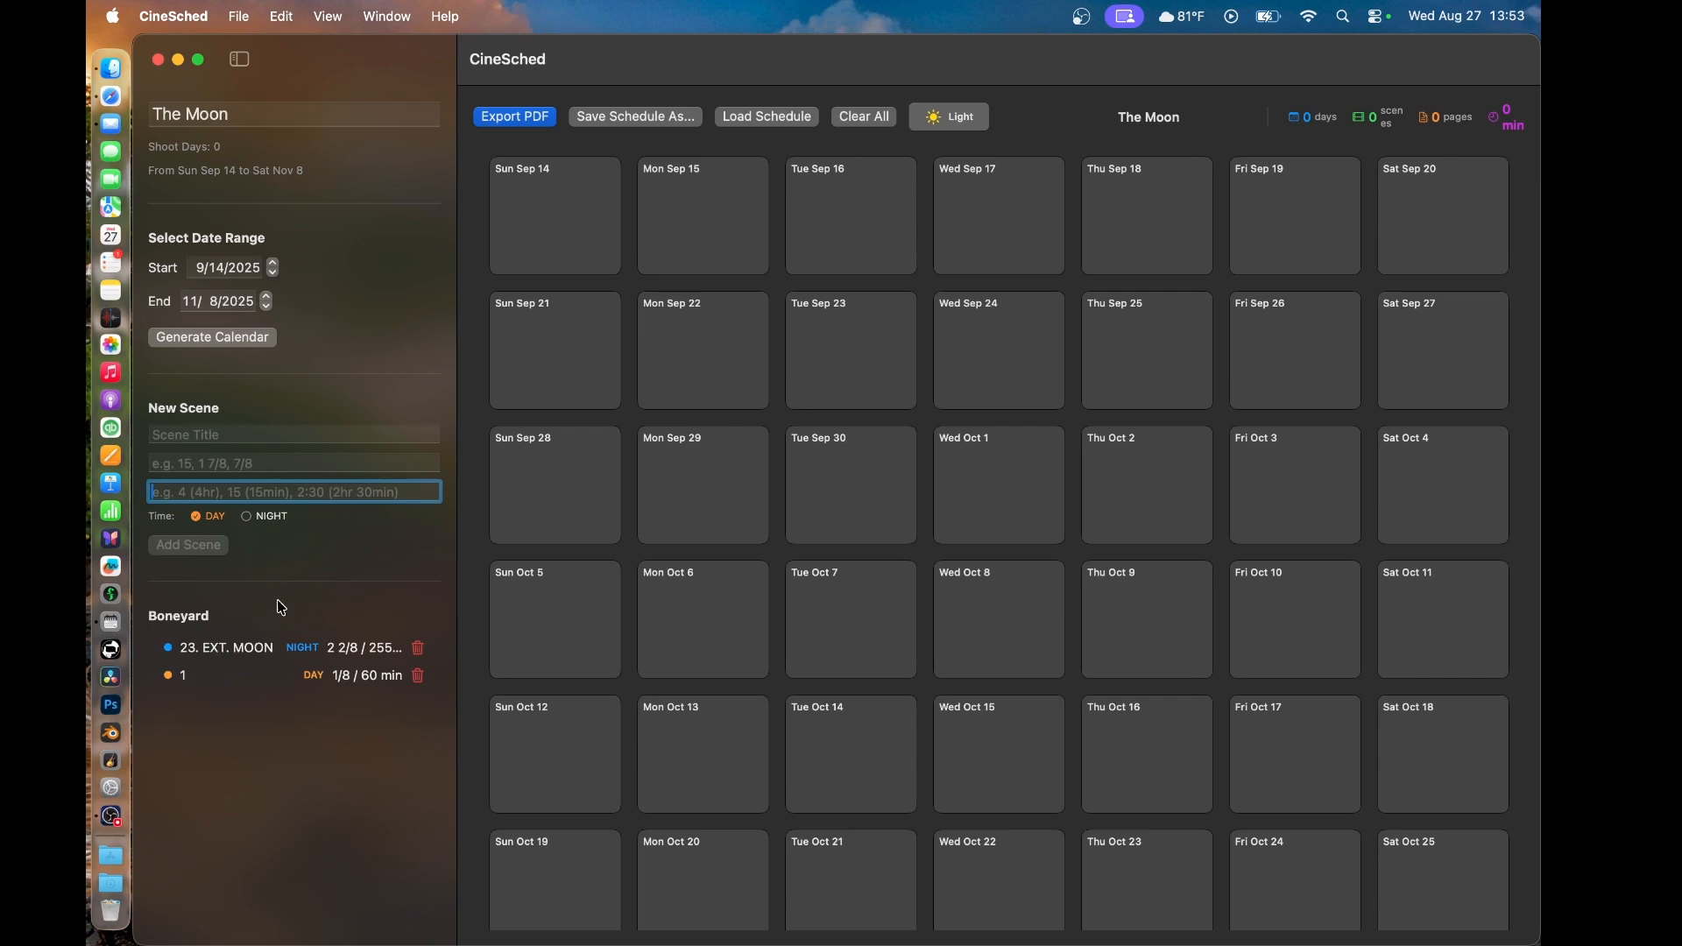
- Add a DAY entry titled "COMPANY MOVE" with a page length of 1 (in eighths) and a duration of 1 hour
click(203, 437)
text(COMPANY MOVE)
click(193, 465)
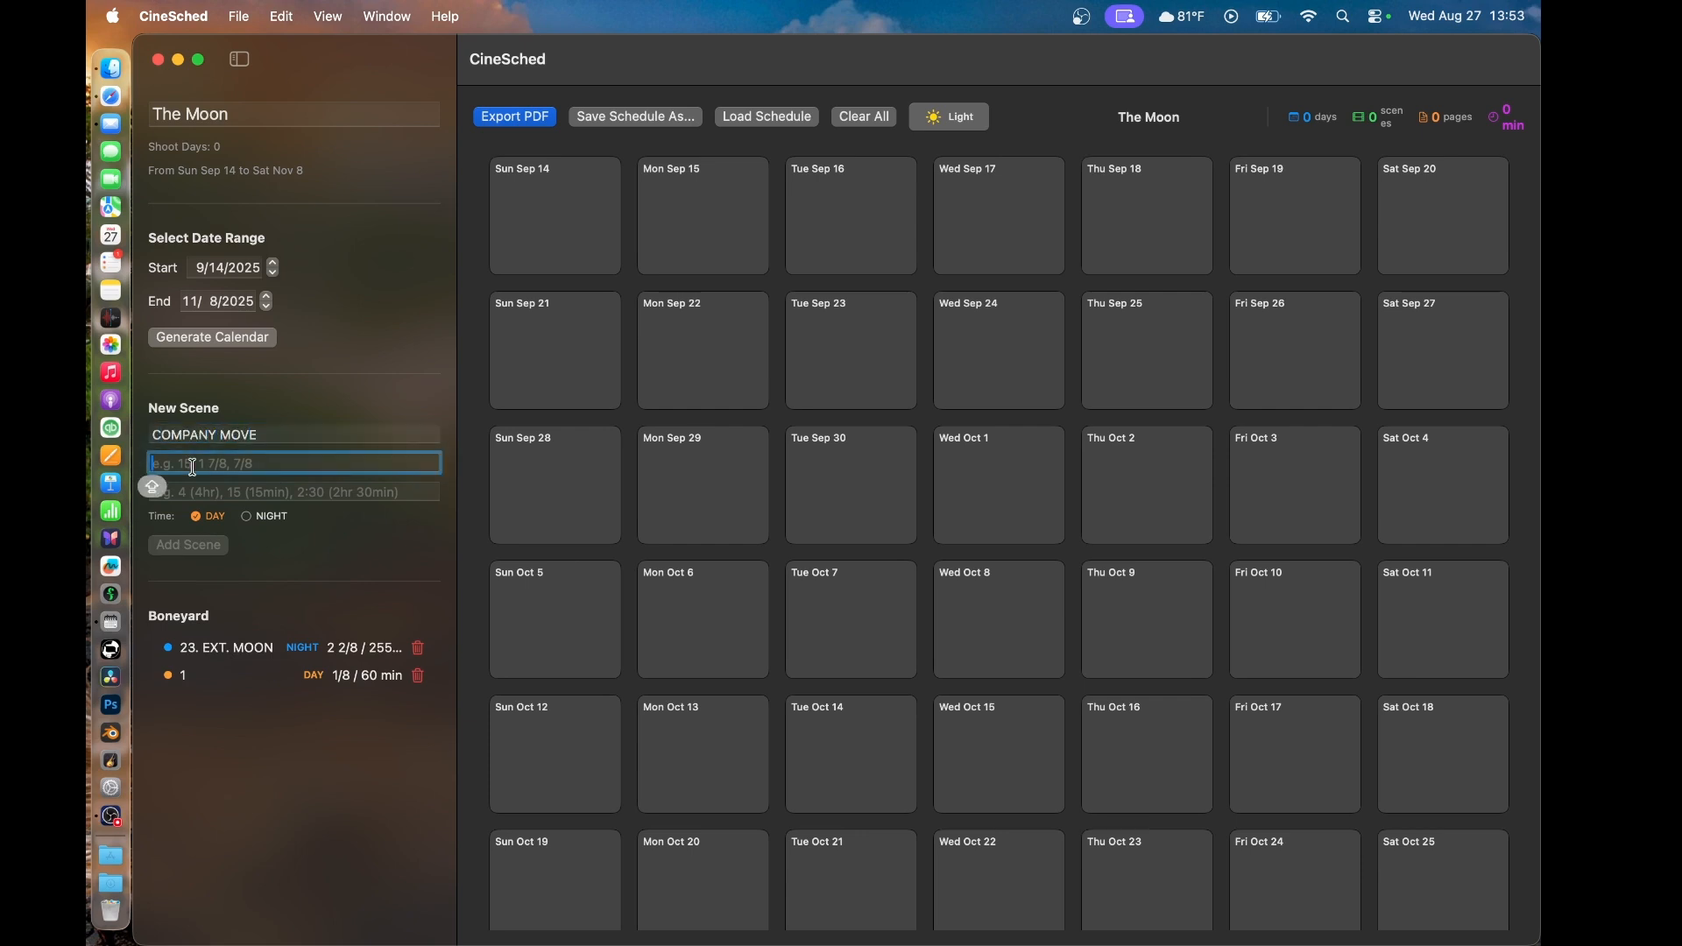
text(1)
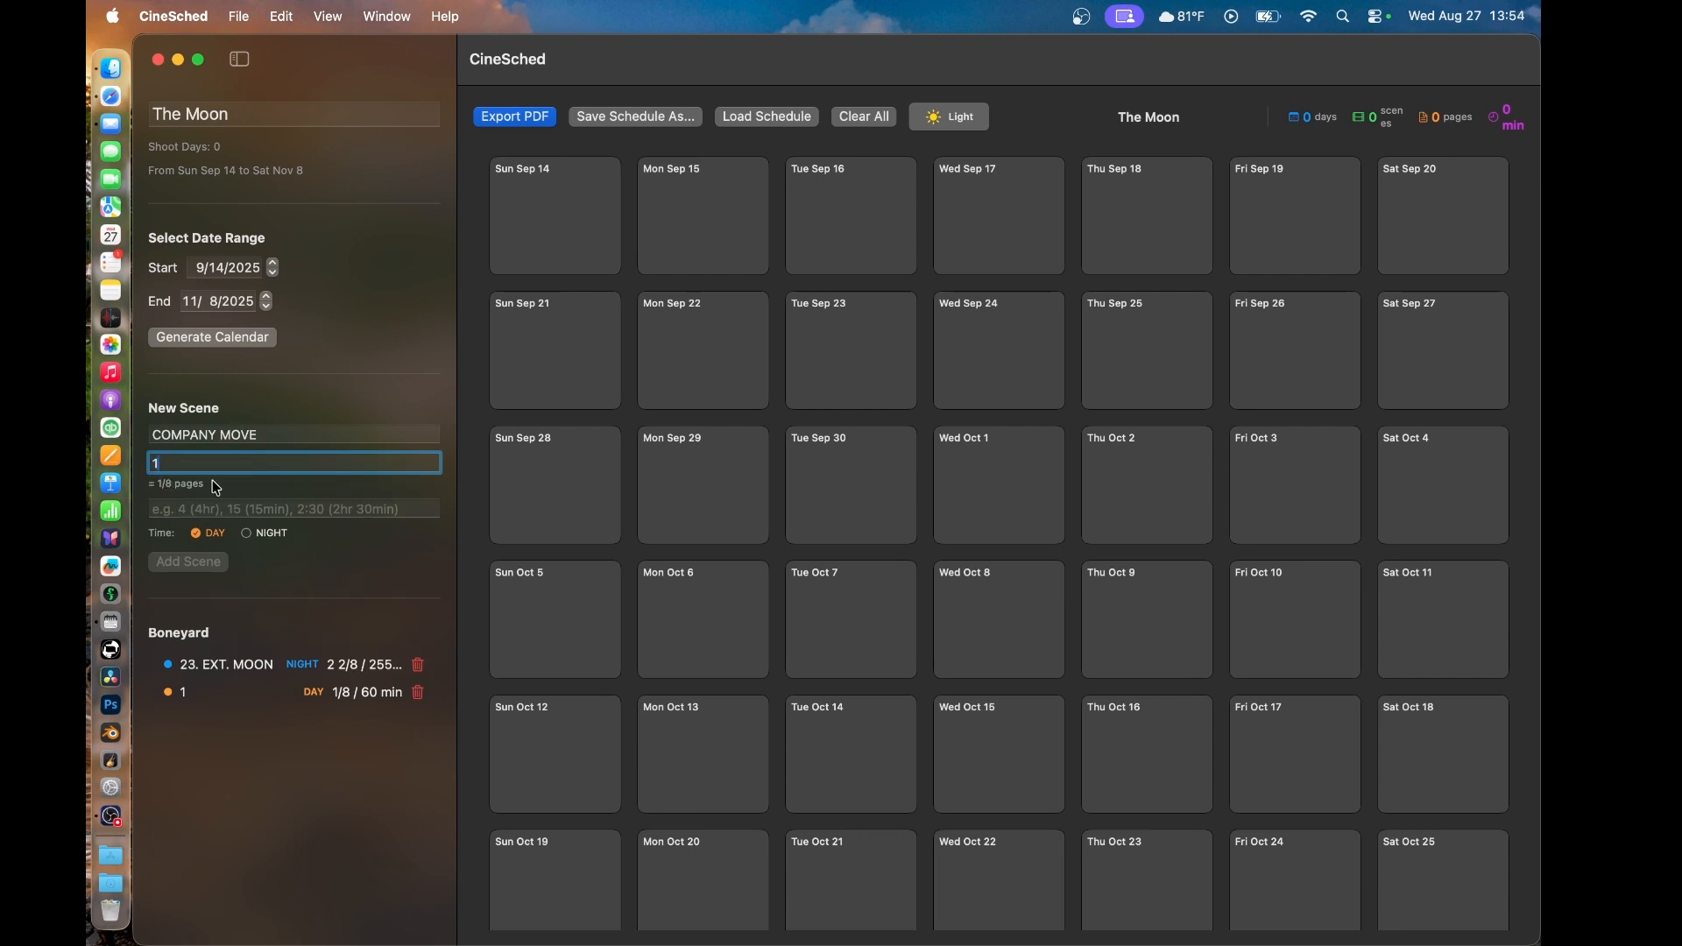
click(194, 506)
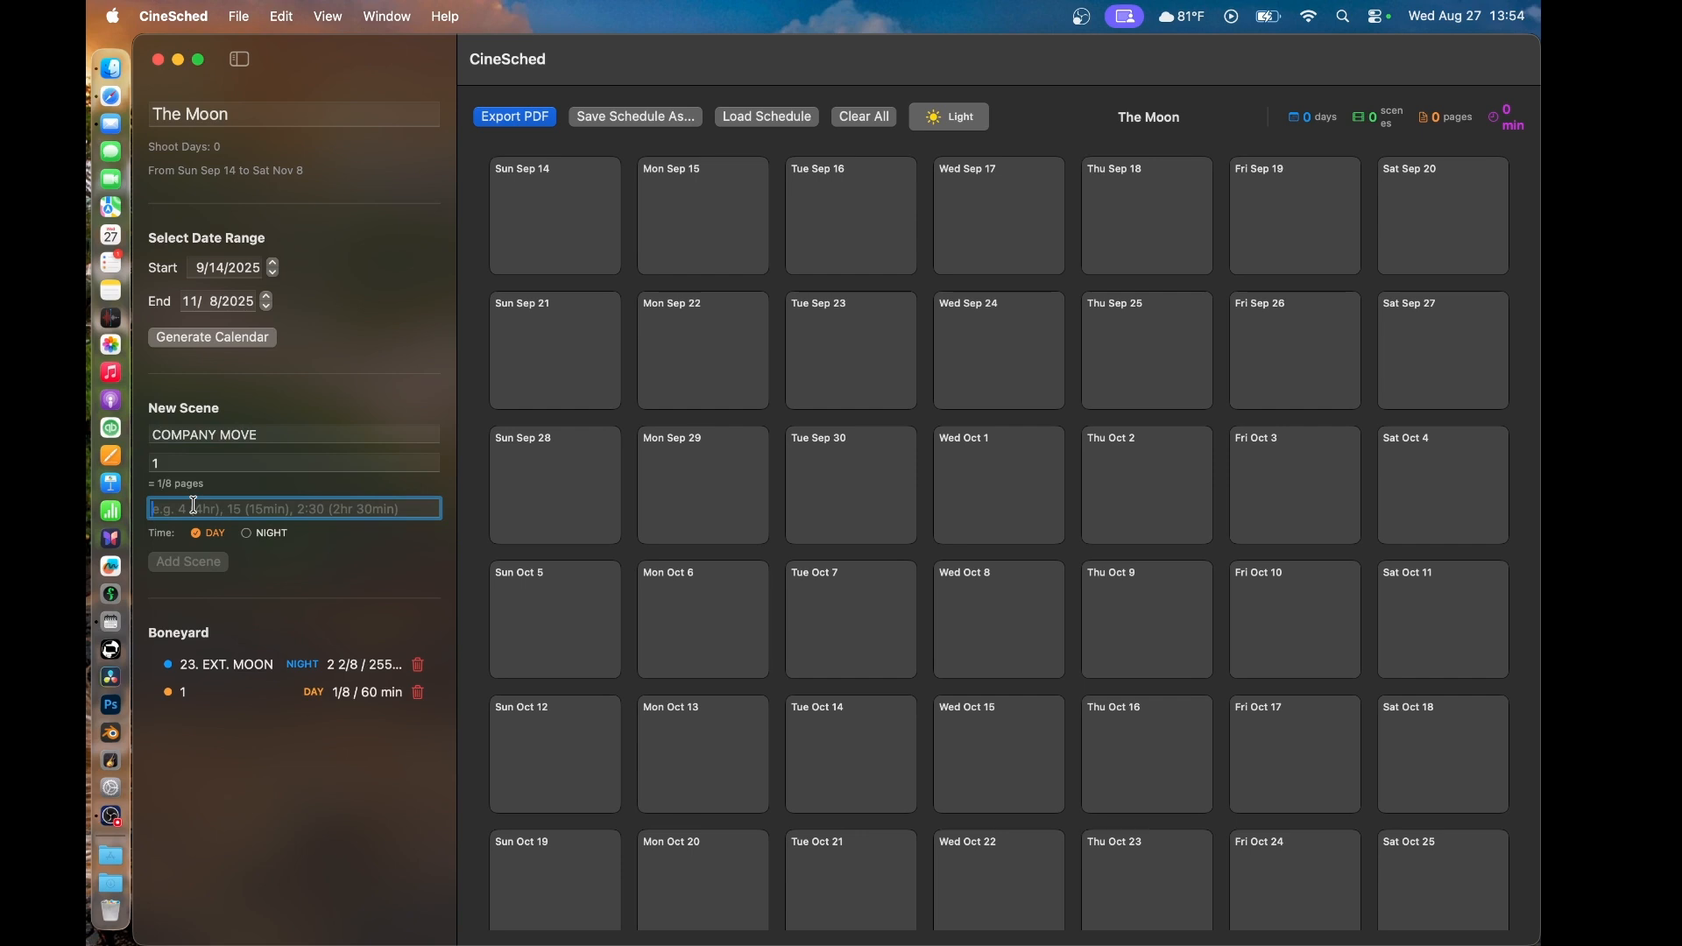
text(1)
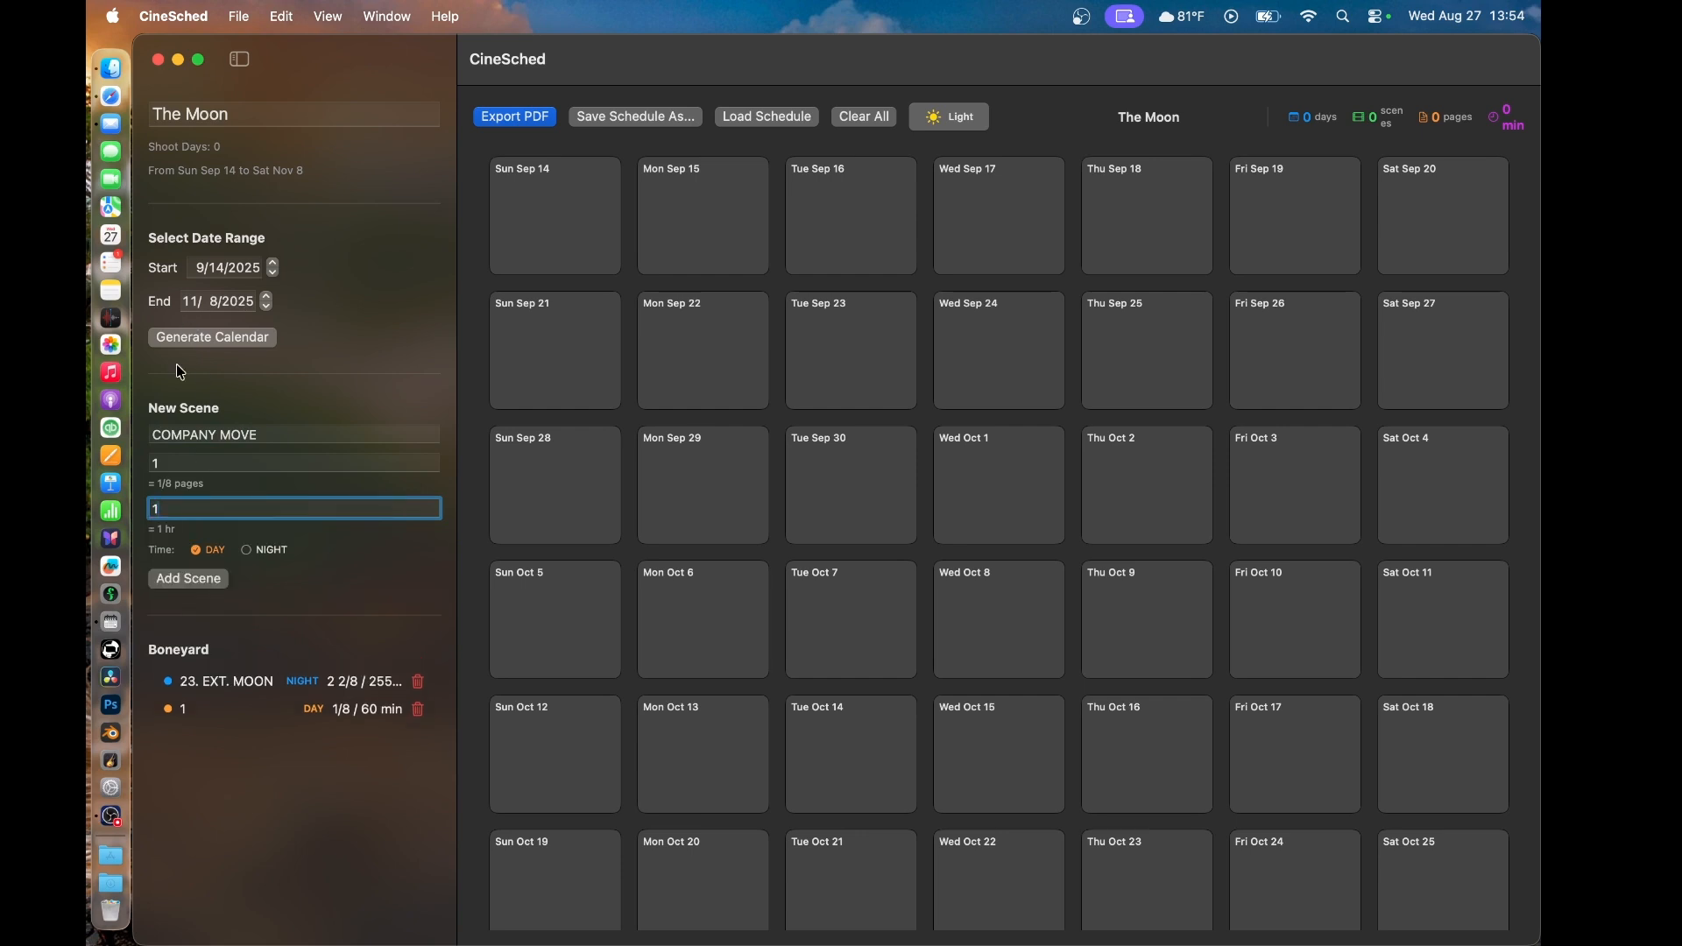
click(194, 578)
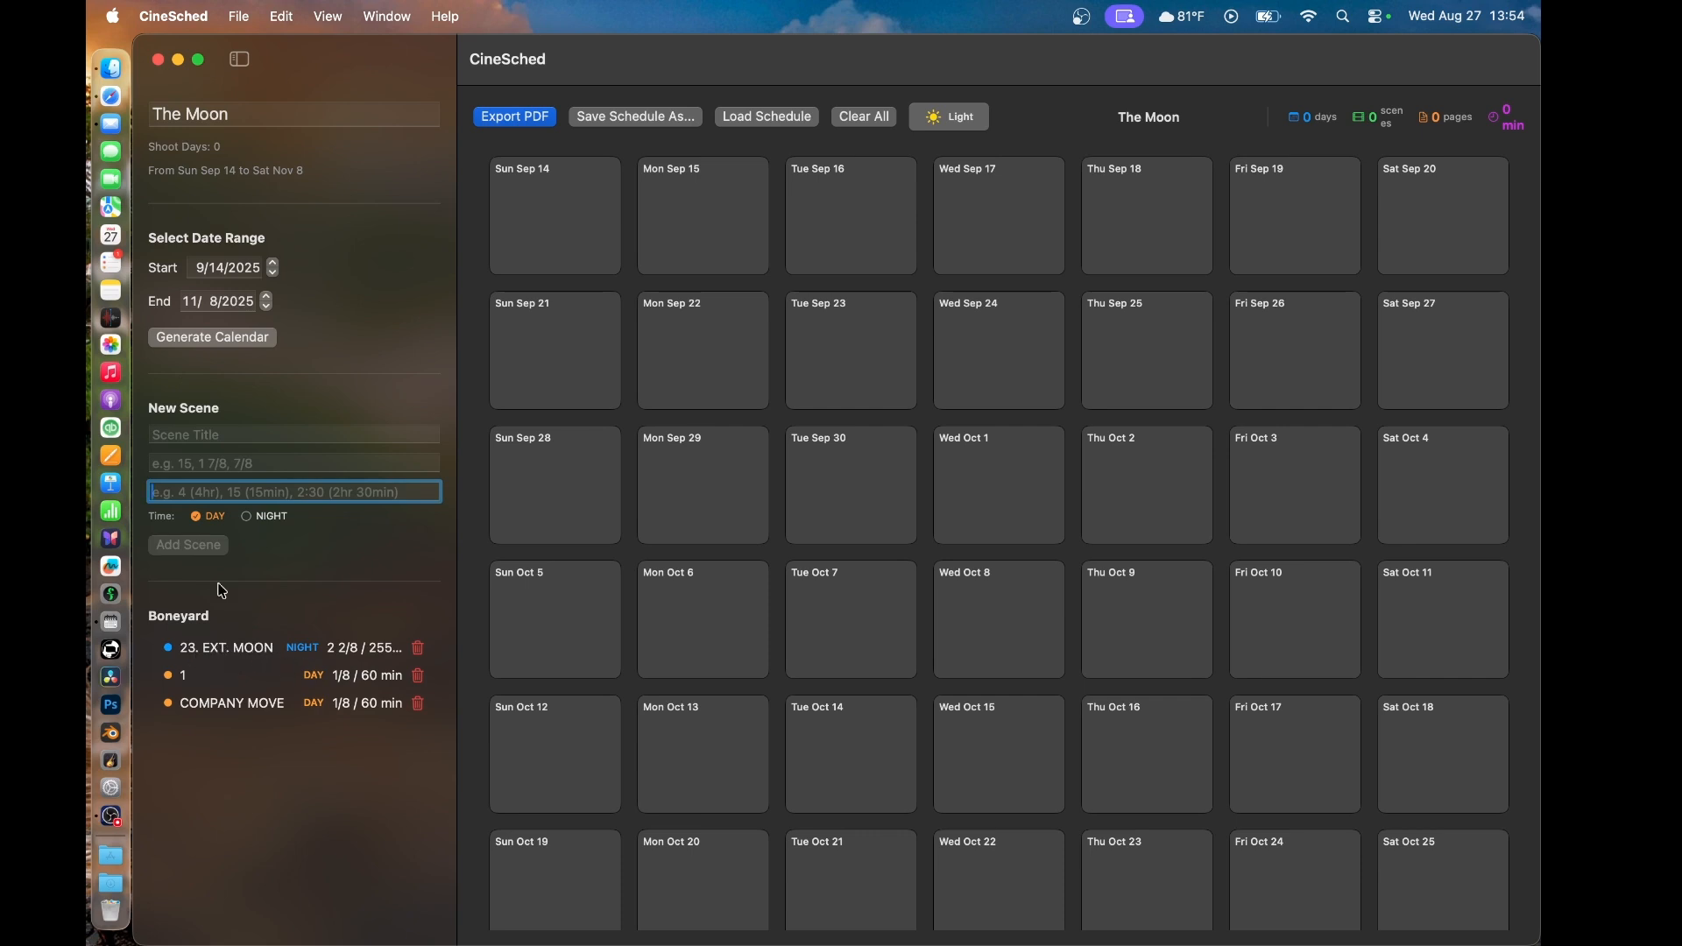
- Add a second NIGHT scene titled "23. EXT. MOON" with a page length of 2 (in eighths) and a duration of 4 hours
click(196, 436)
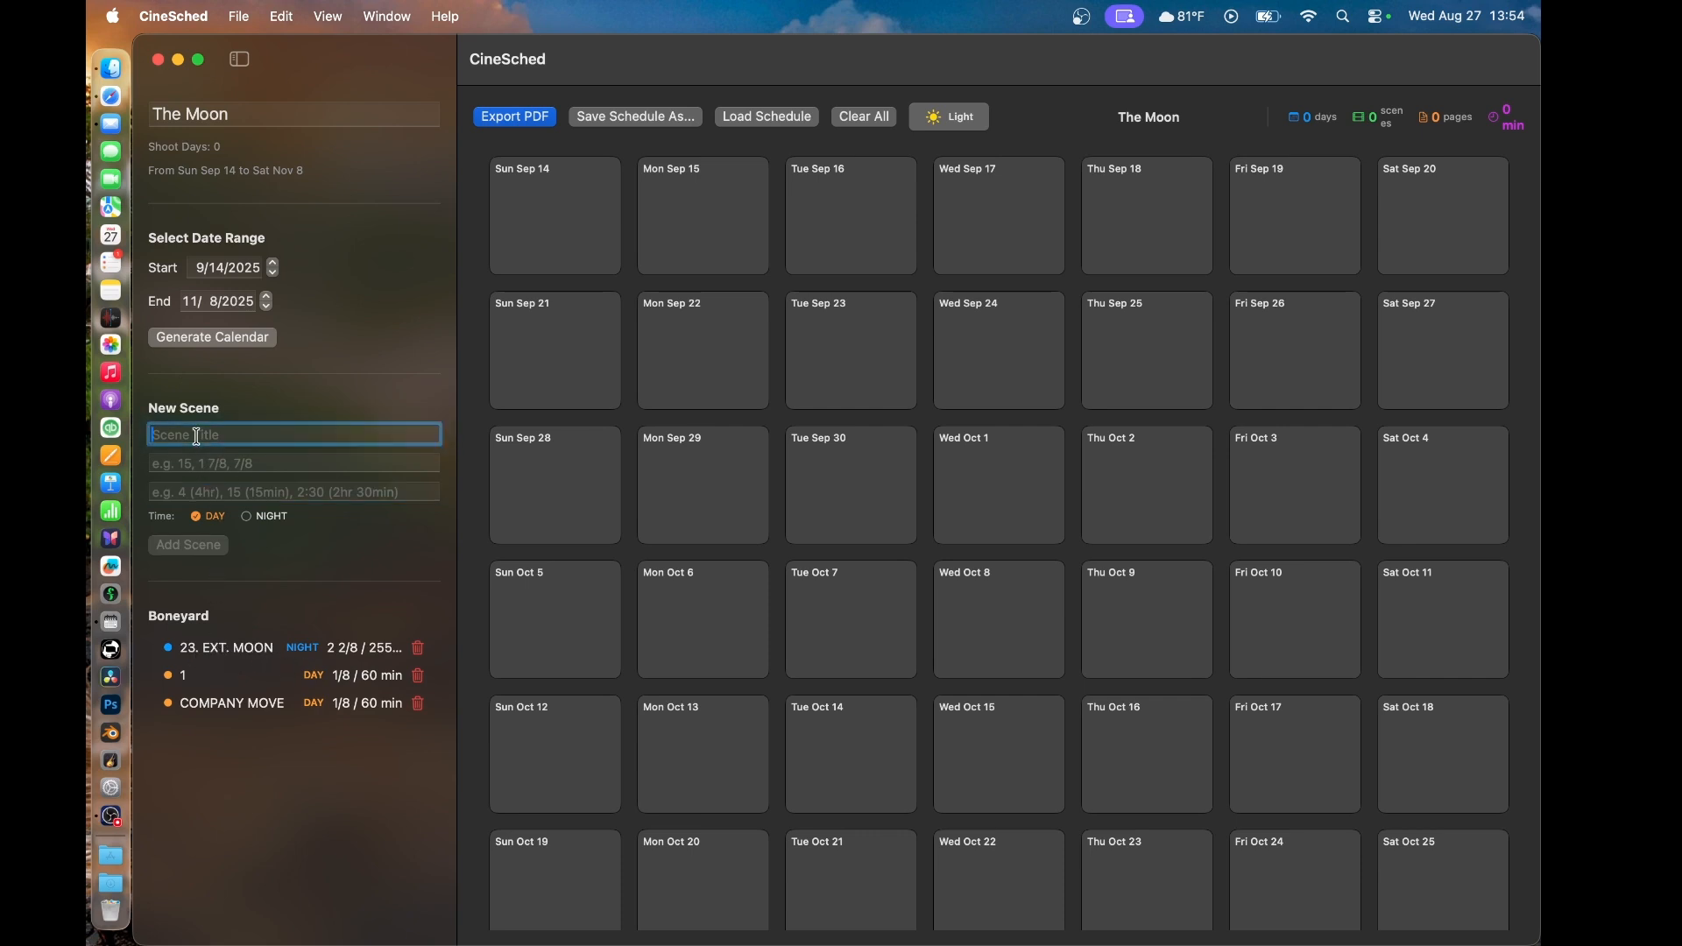
text(23. EXT. MOON)
click(246, 517)
click(215, 463)
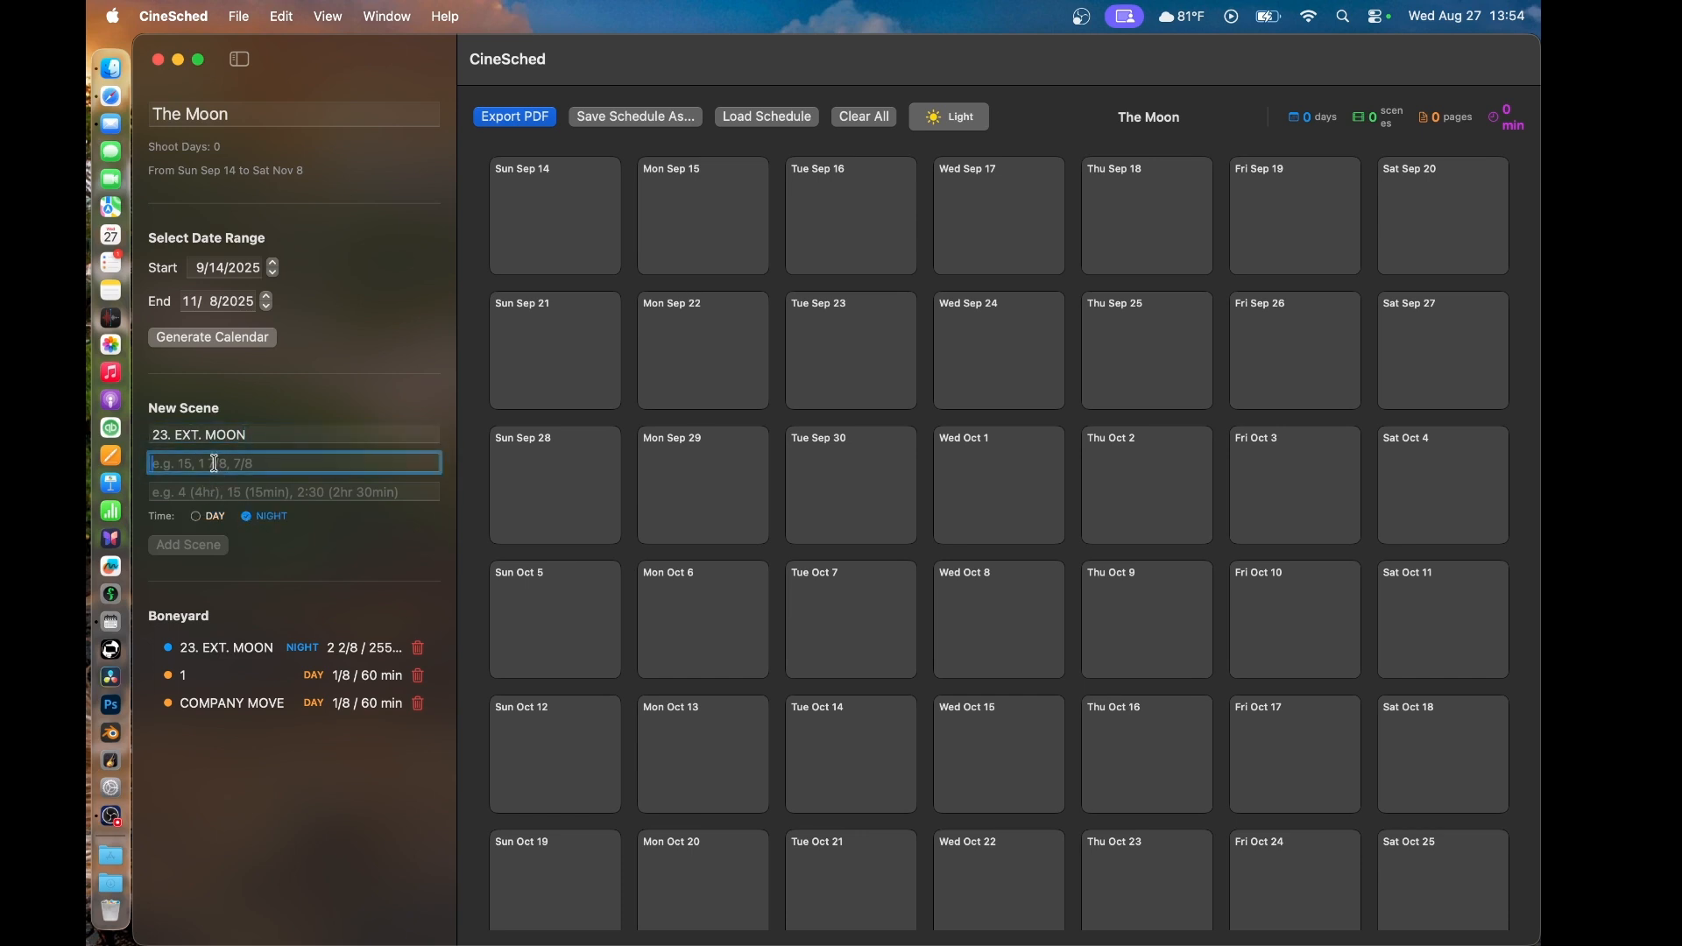
text(2)
click(204, 505)
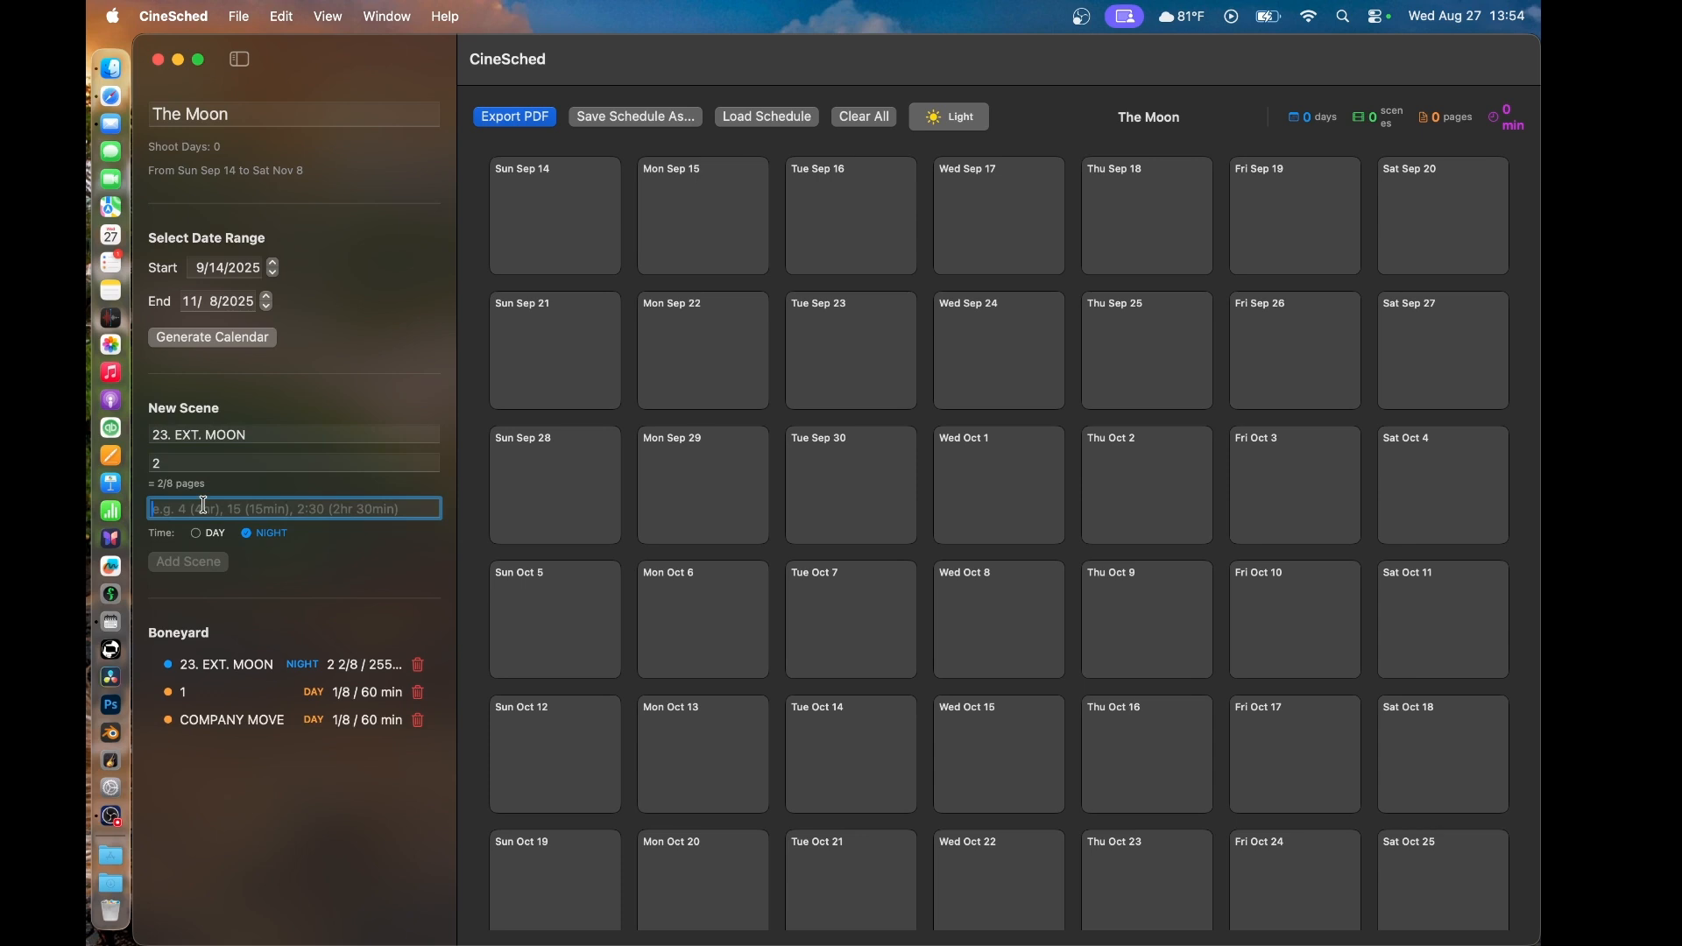
text(4)
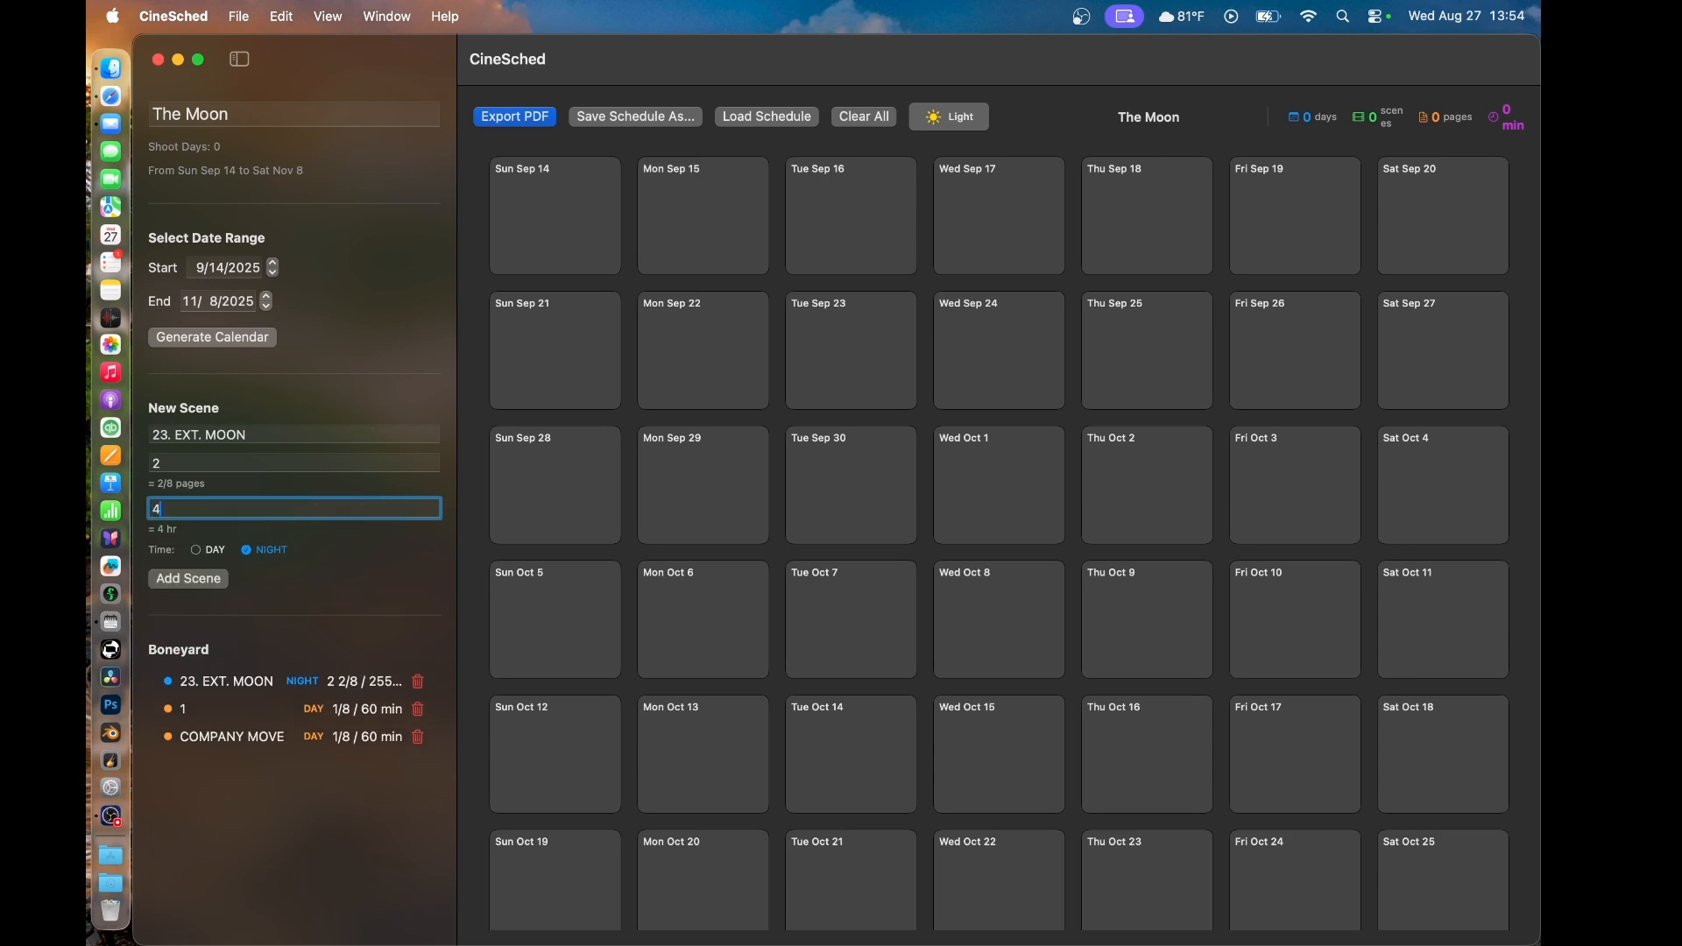
click(194, 583)
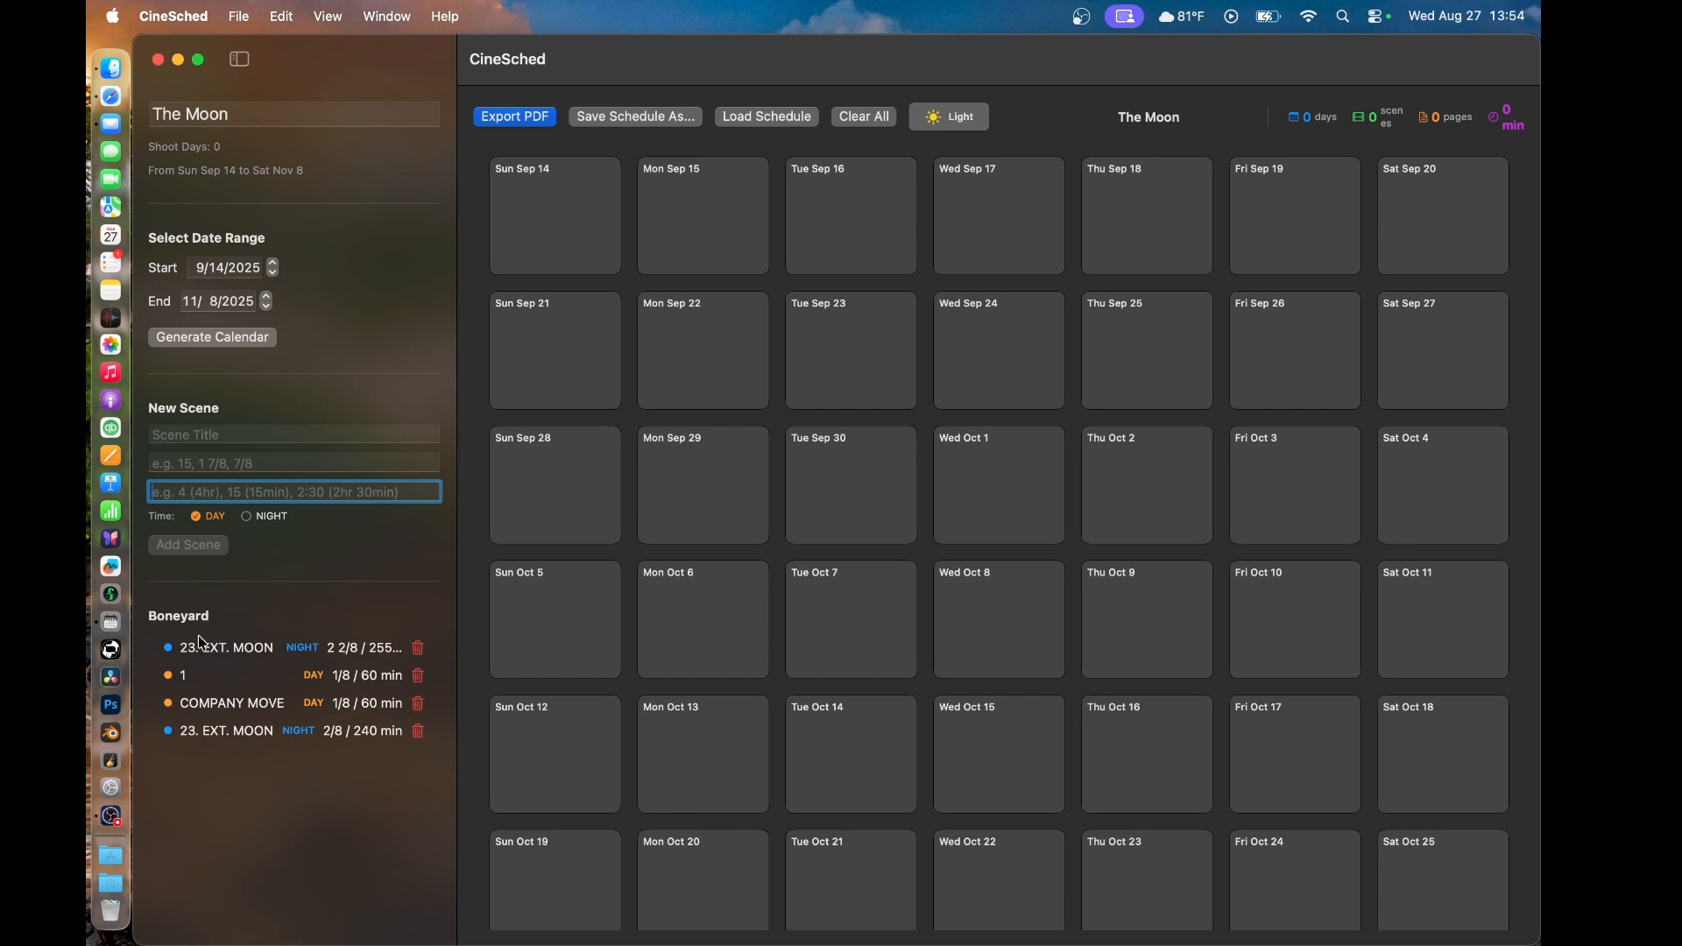
- Schedule the 2 2/8-page 23. EXT. MOON scene, COMPANY MOVE and scene 1 on Mon Sep 29, in that order
drag(201, 647, 722, 461)
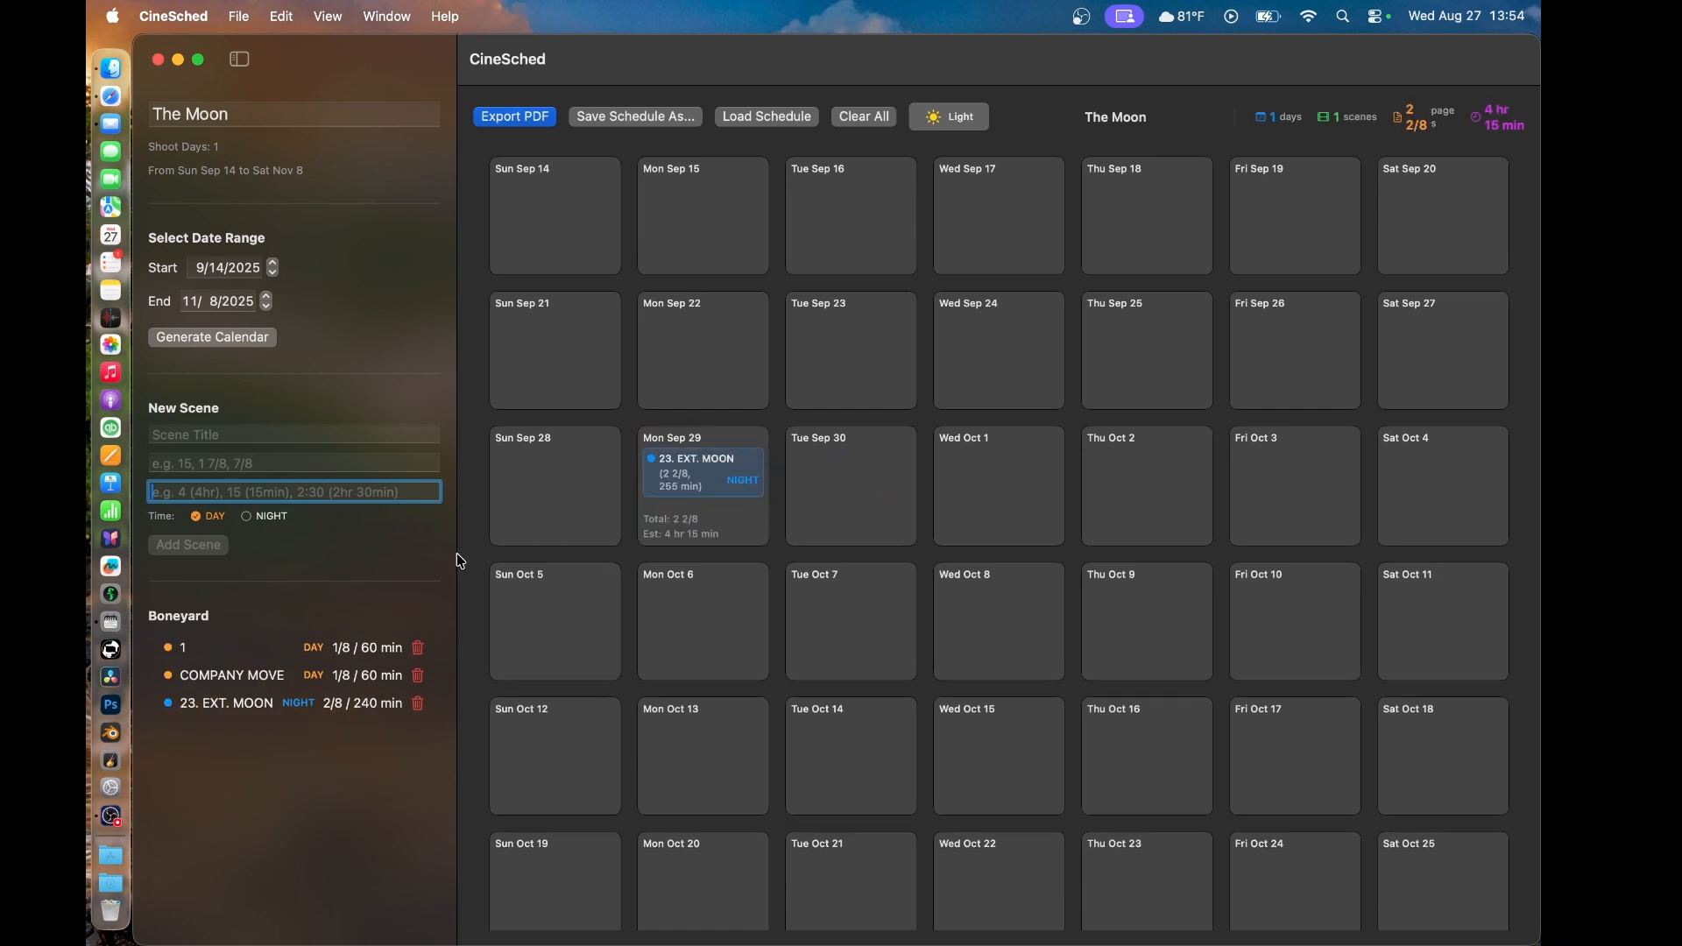
drag(180, 653, 906, 536)
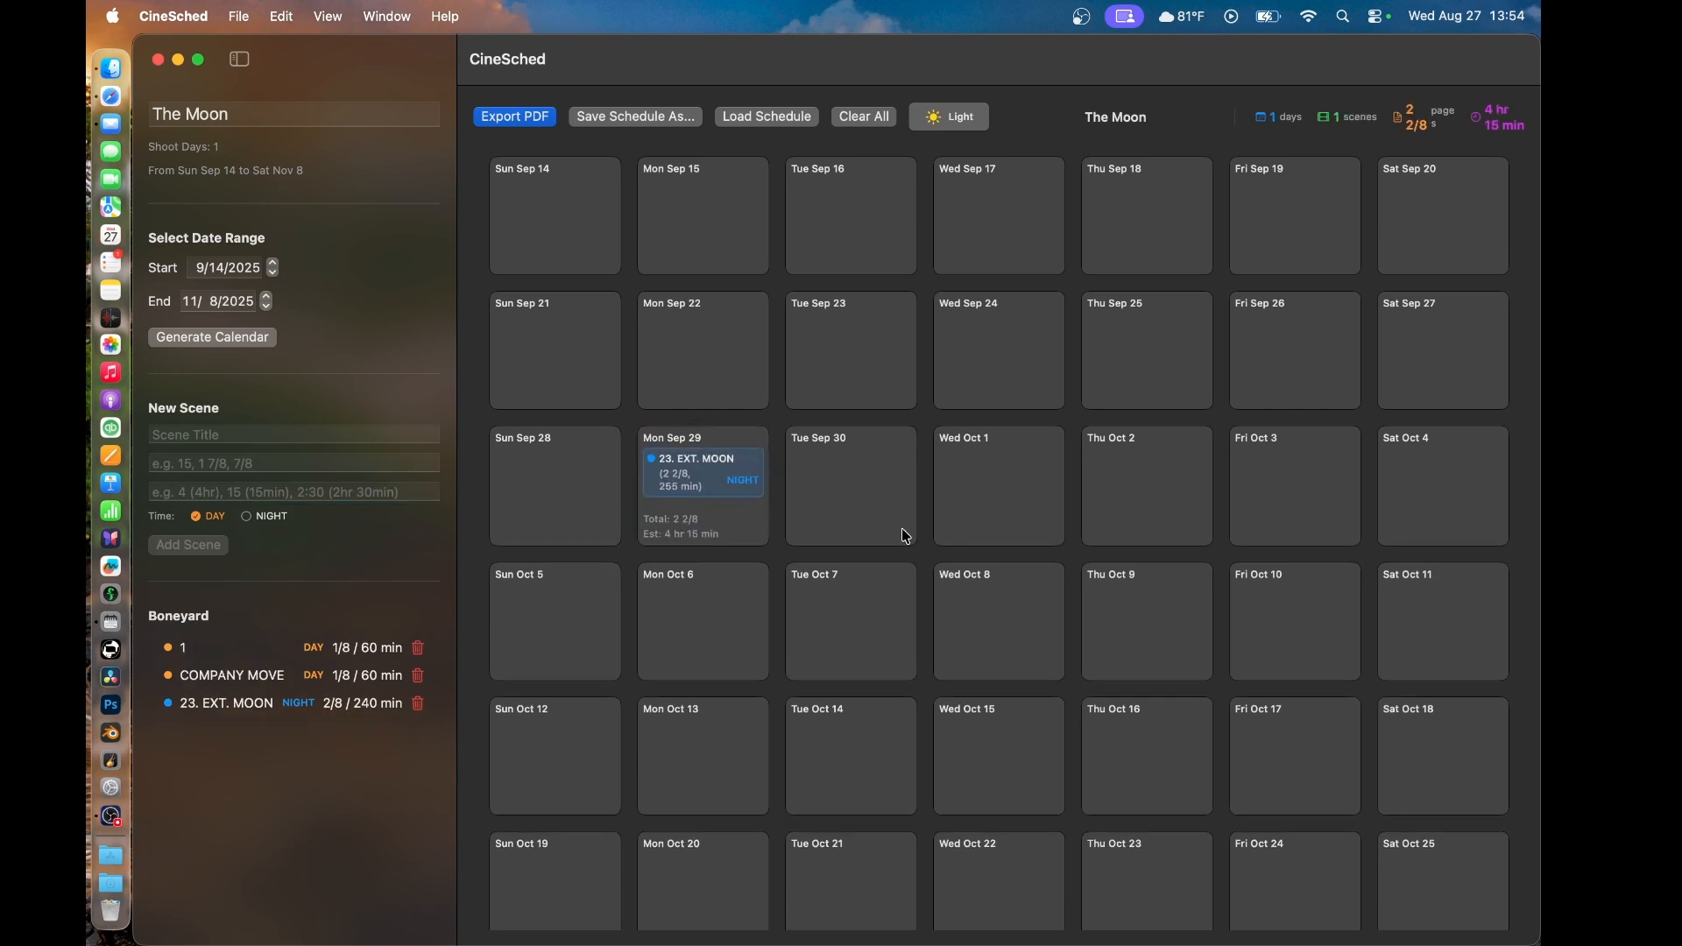
drag(174, 655, 699, 516)
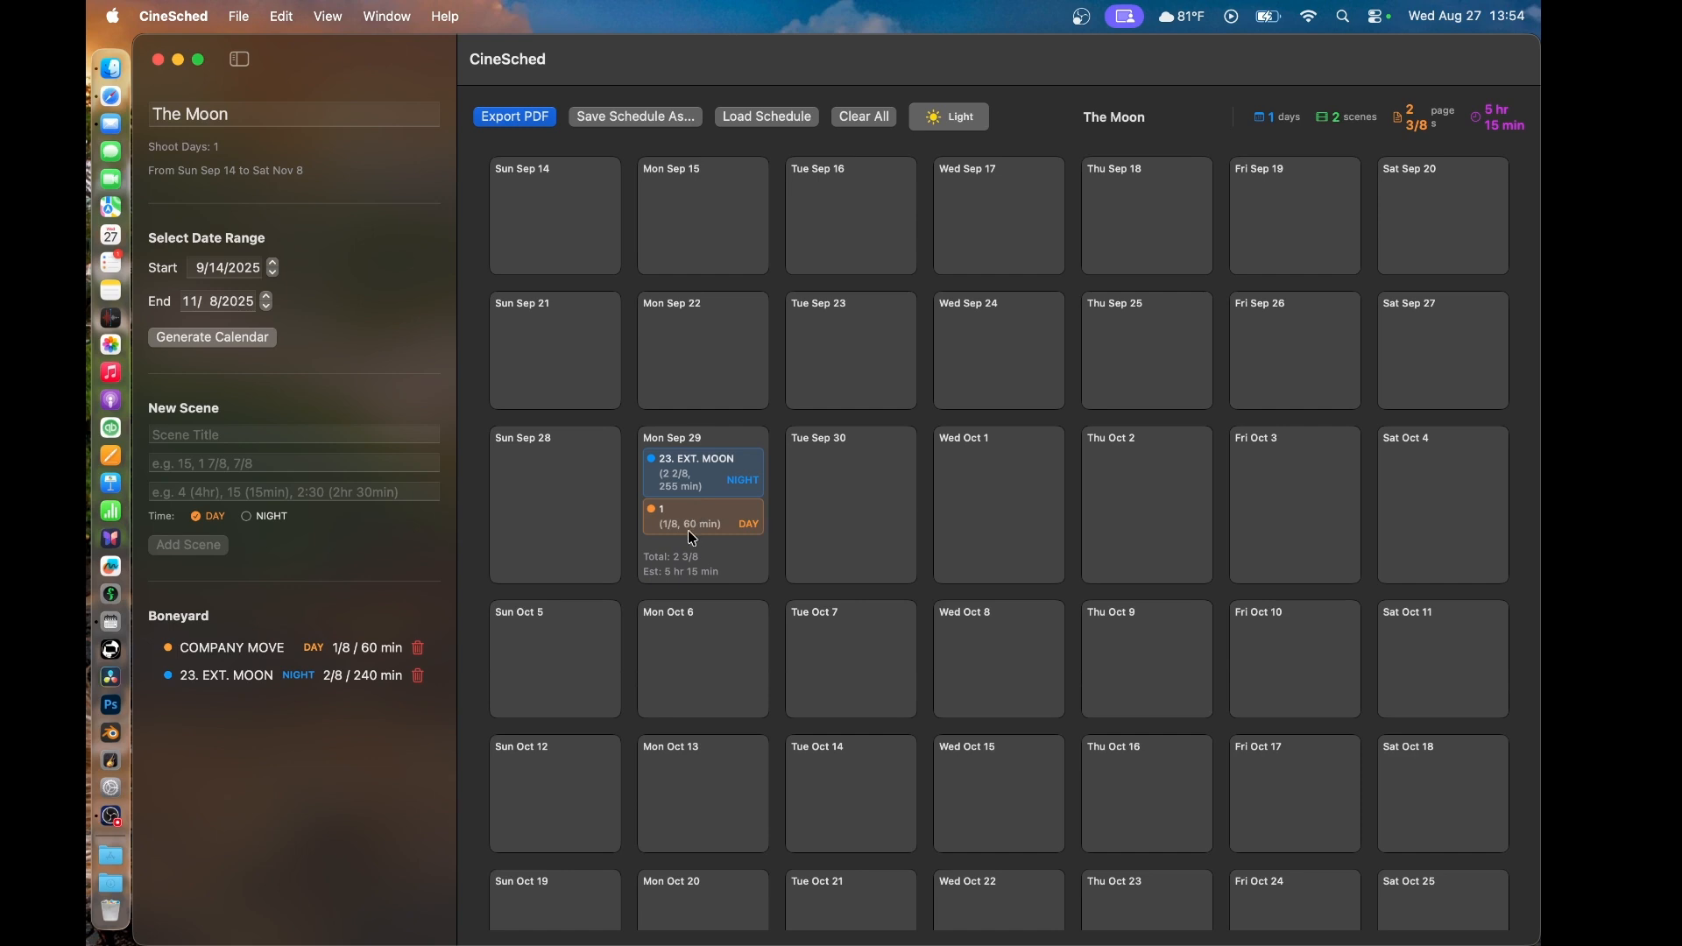
drag(216, 653, 733, 502)
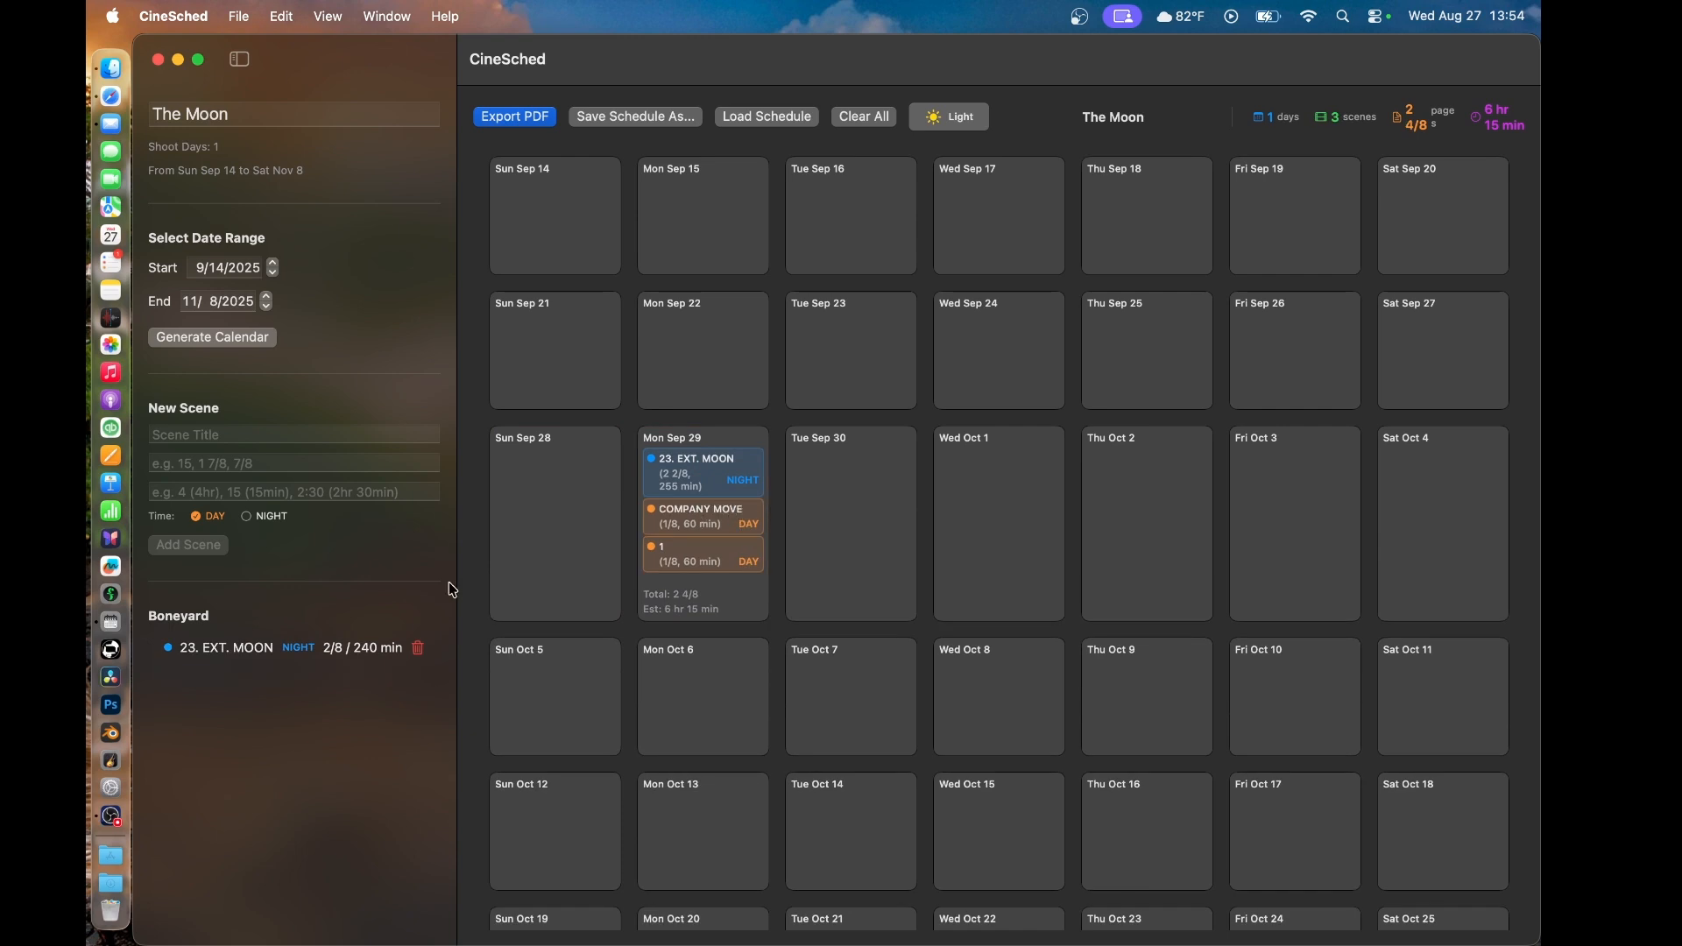
- Schedule the remaining 2/8-page 23. EXT. MOON scene at the end of Mon Sep 29 and hide the sidebar
drag(219, 650, 718, 588)
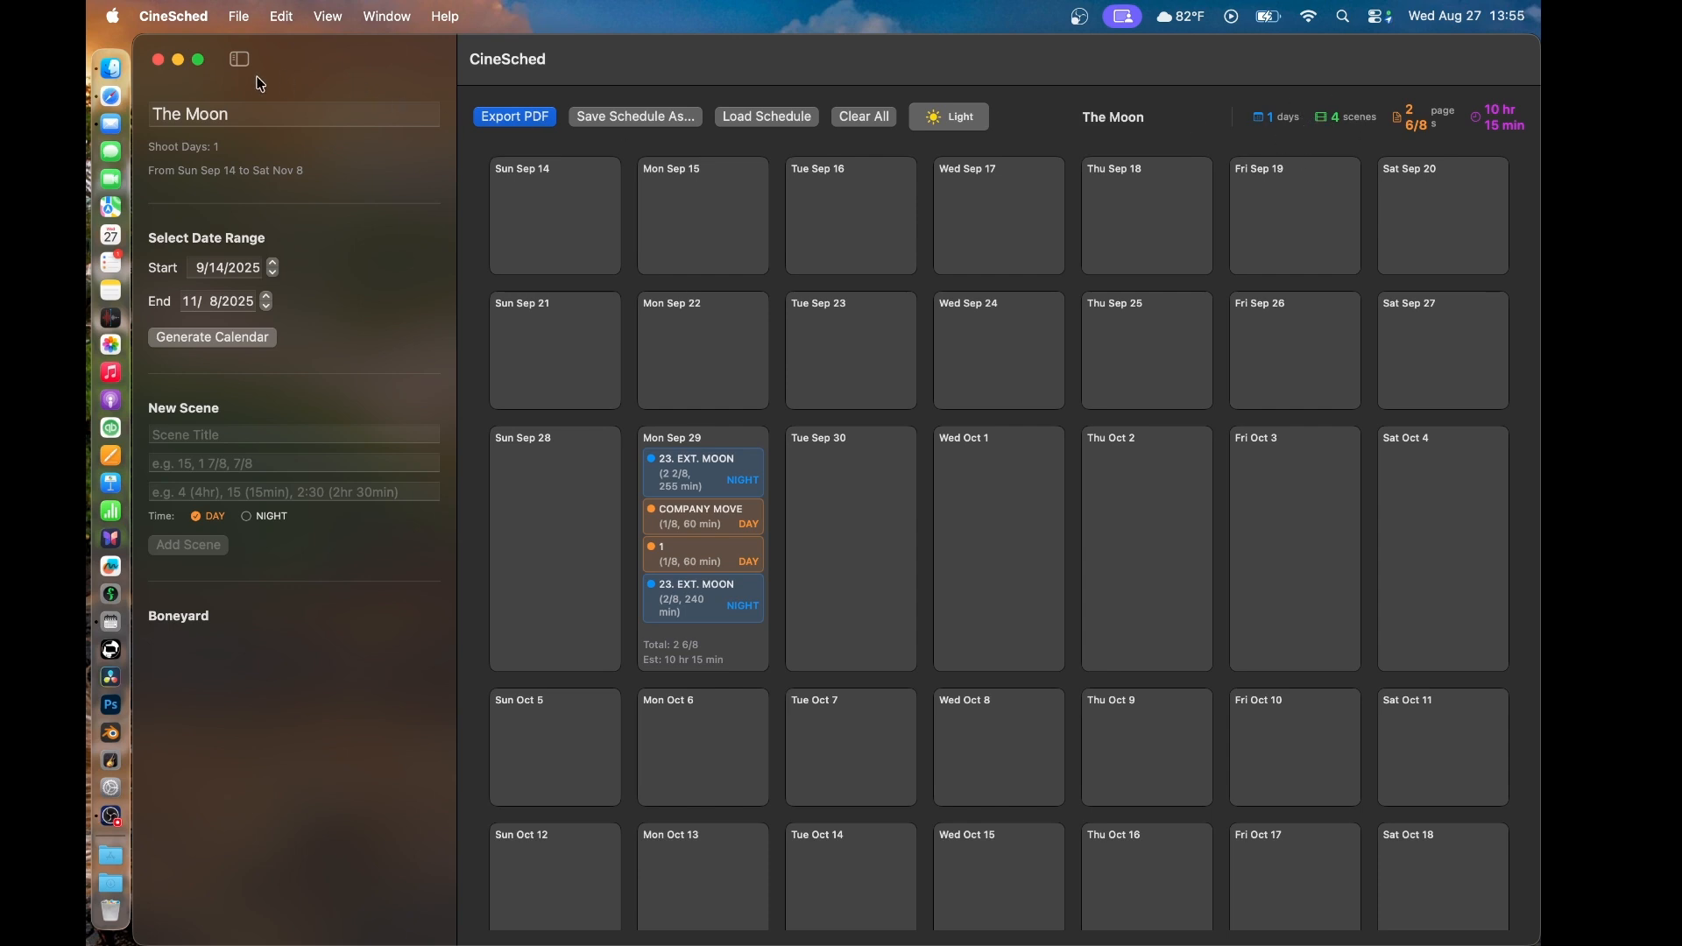
click(240, 61)
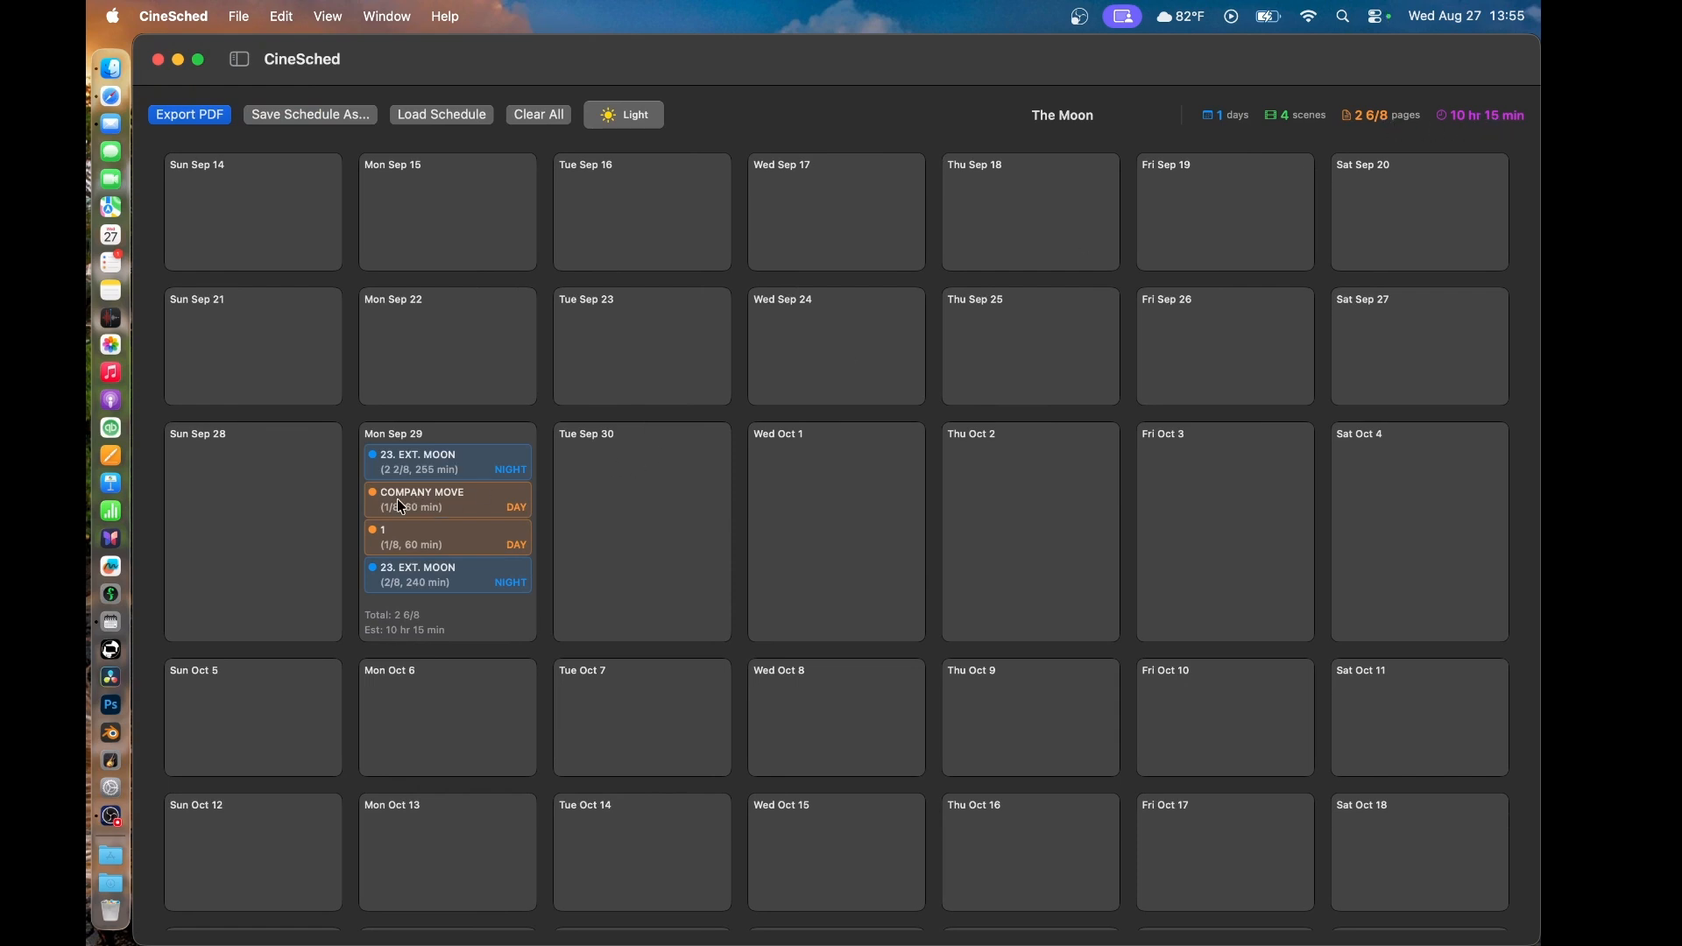
- Reschedule COMPANY MOVE to Wed Oct 1 and the 2/8-page 23. EXT. MOON scene to Wed Oct 8
drag(401, 506, 811, 484)
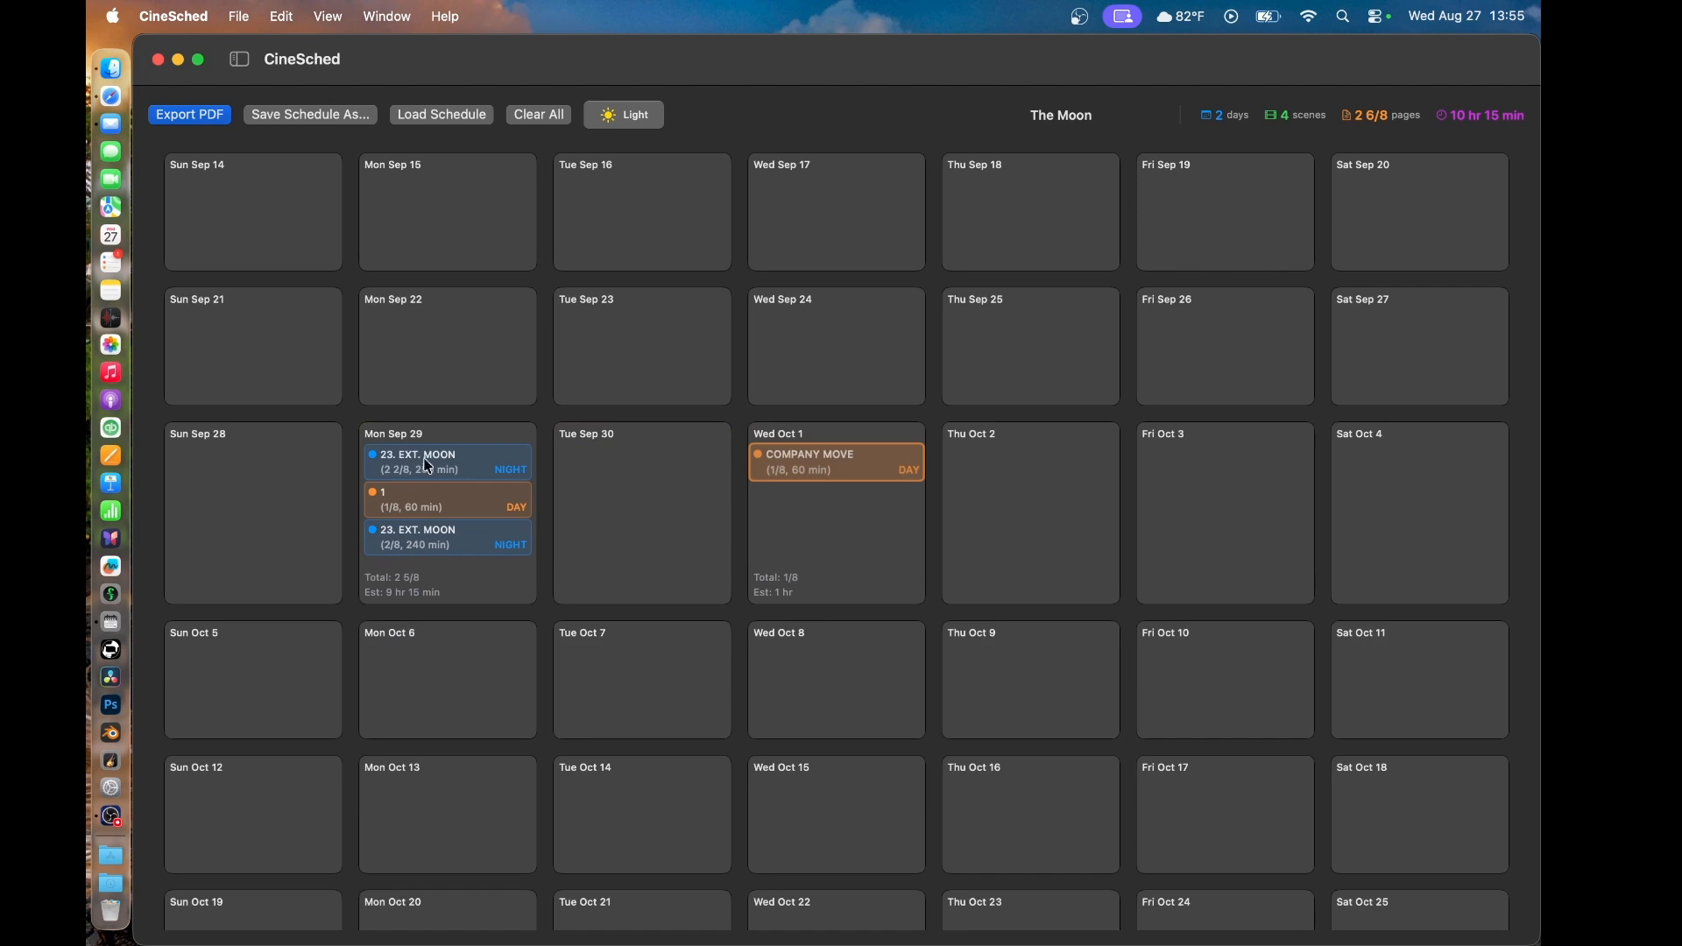
drag(427, 473, 611, 542)
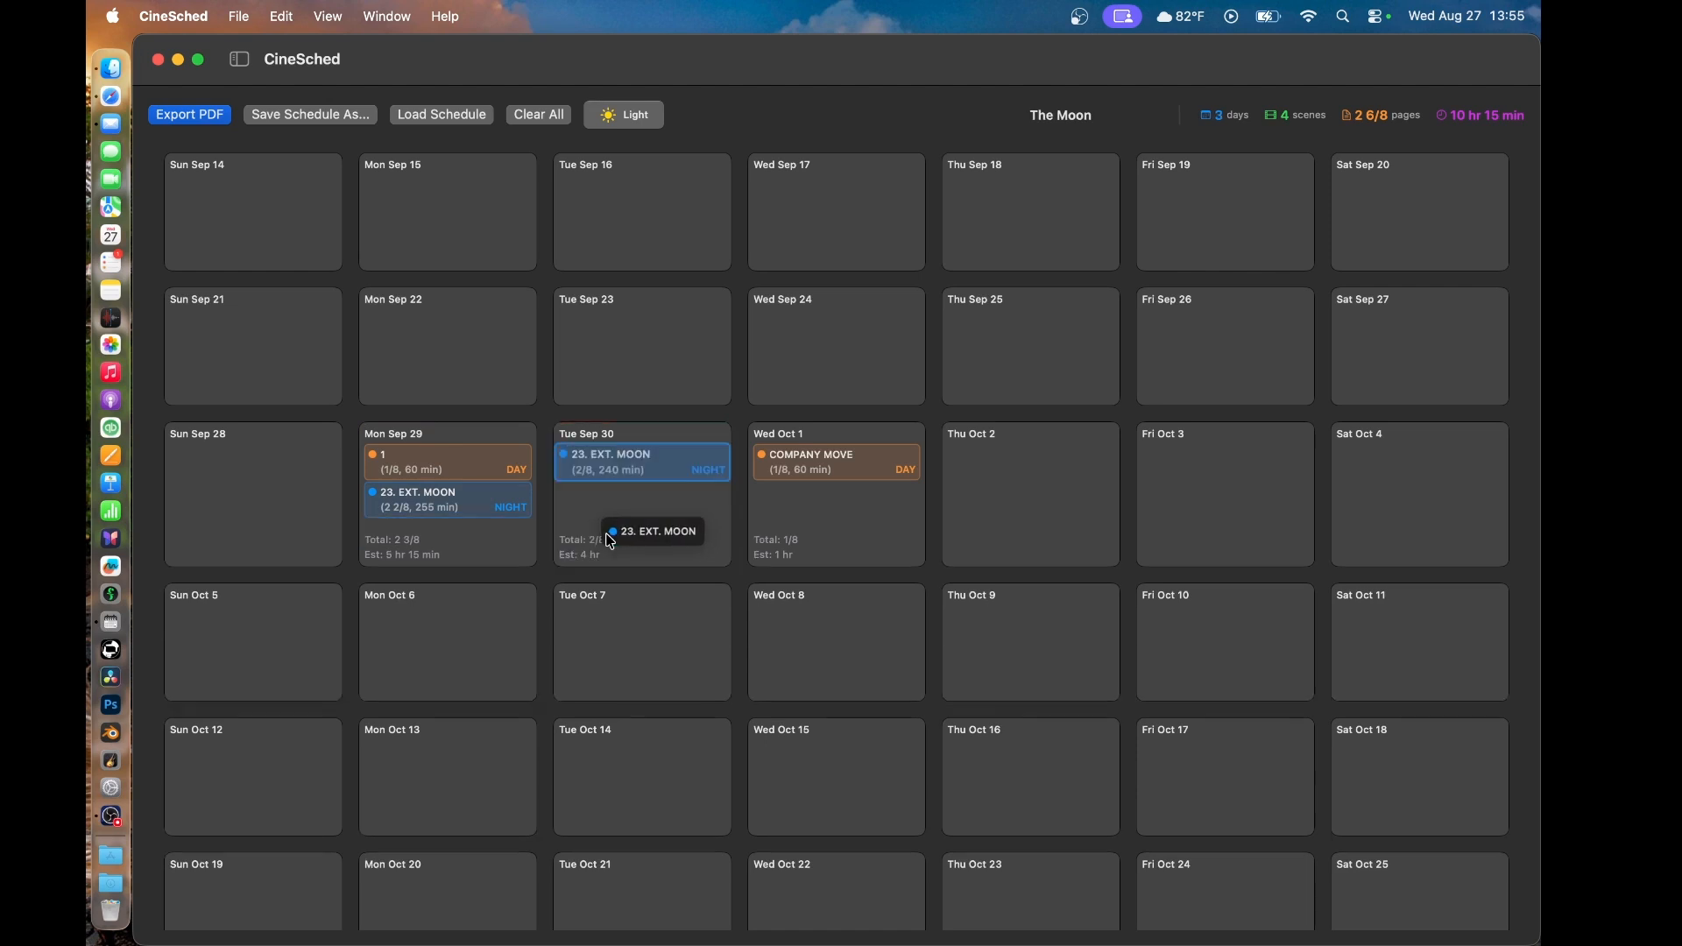
drag(611, 479, 820, 523)
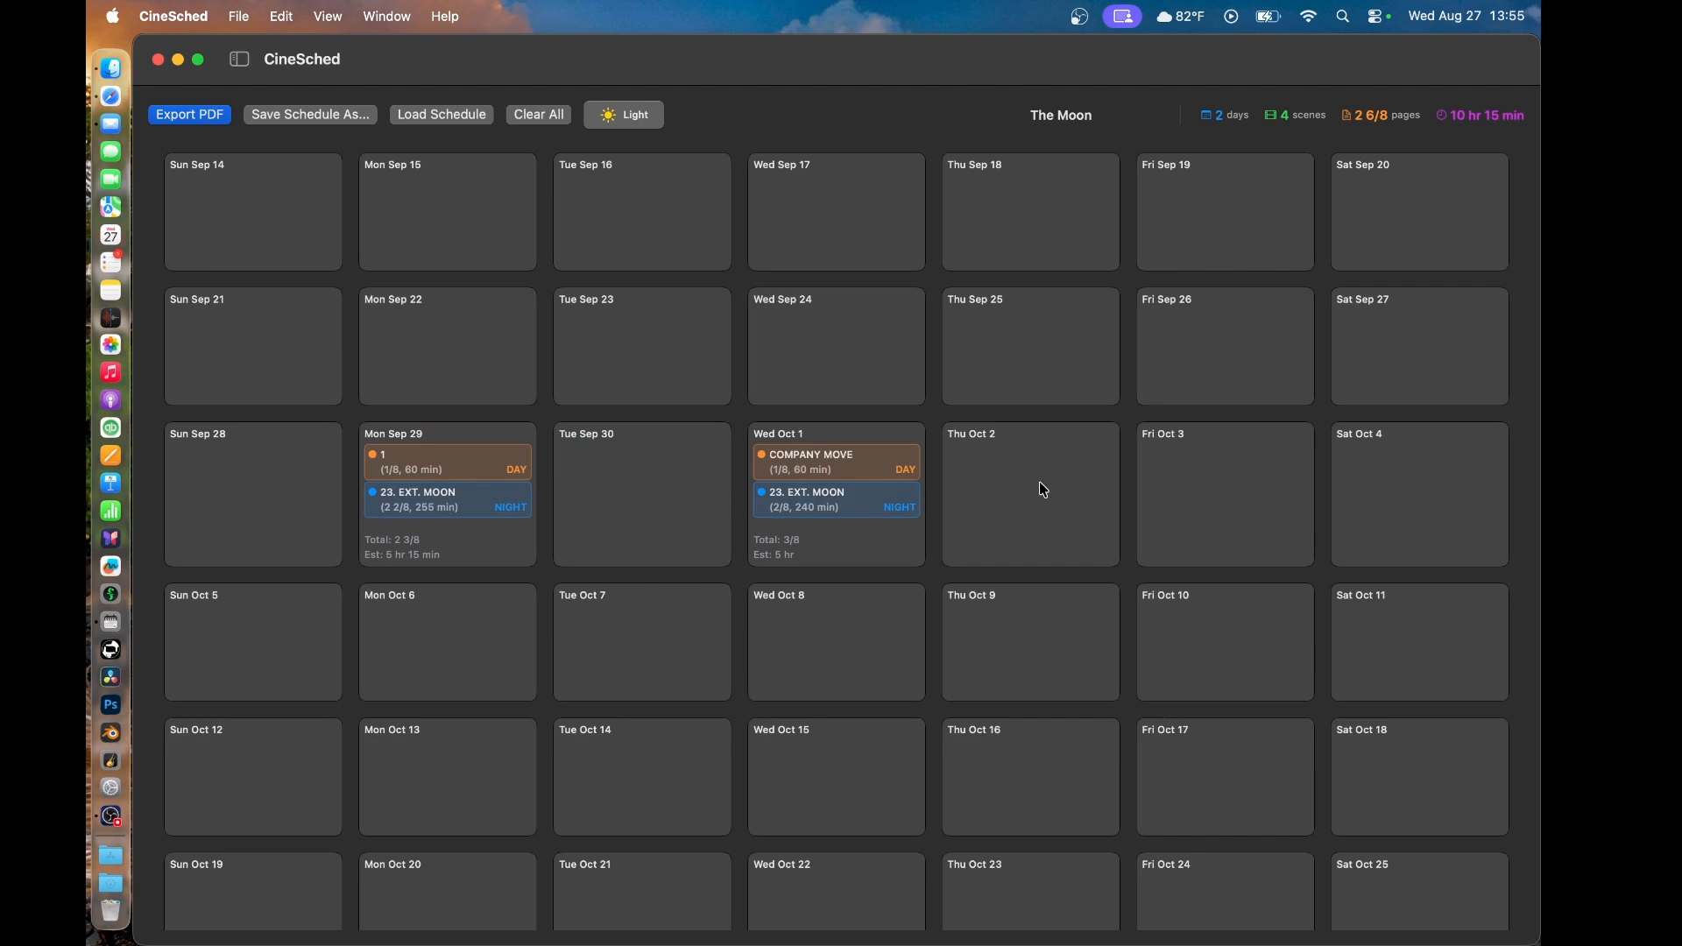
drag(834, 510, 839, 639)
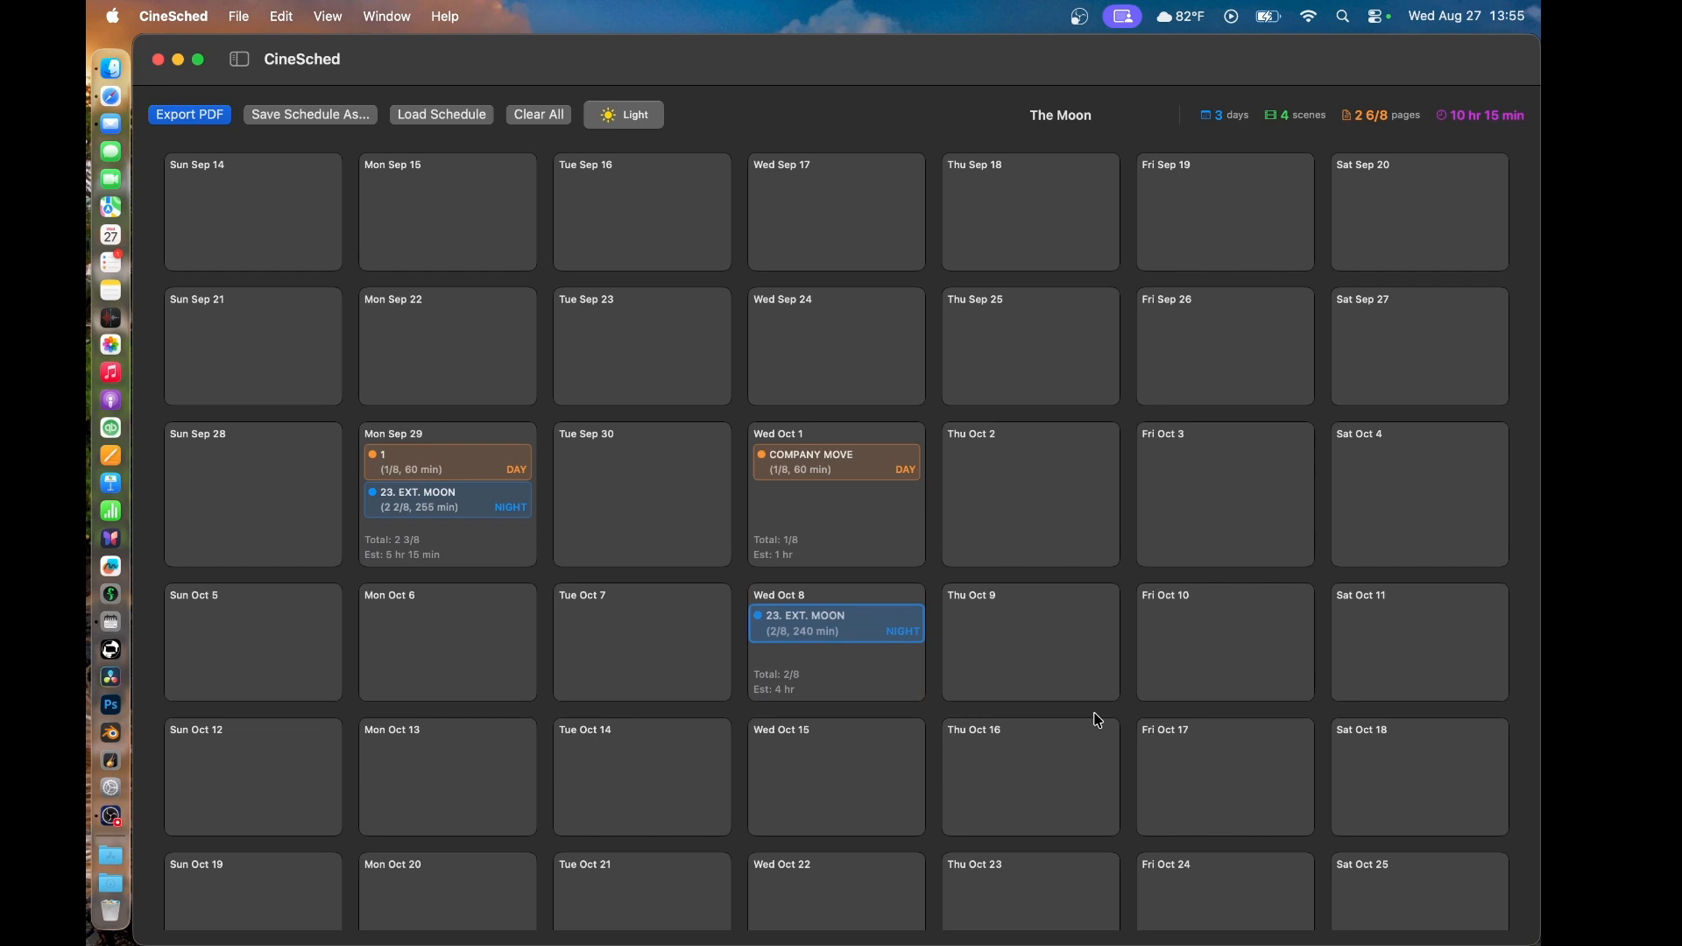
- Switch the interface to the light appearance and back to dark
click(624, 109)
click(623, 109)
- Load the saved schedule My_Awesome_Movie.json from the CineSched folder
click(444, 116)
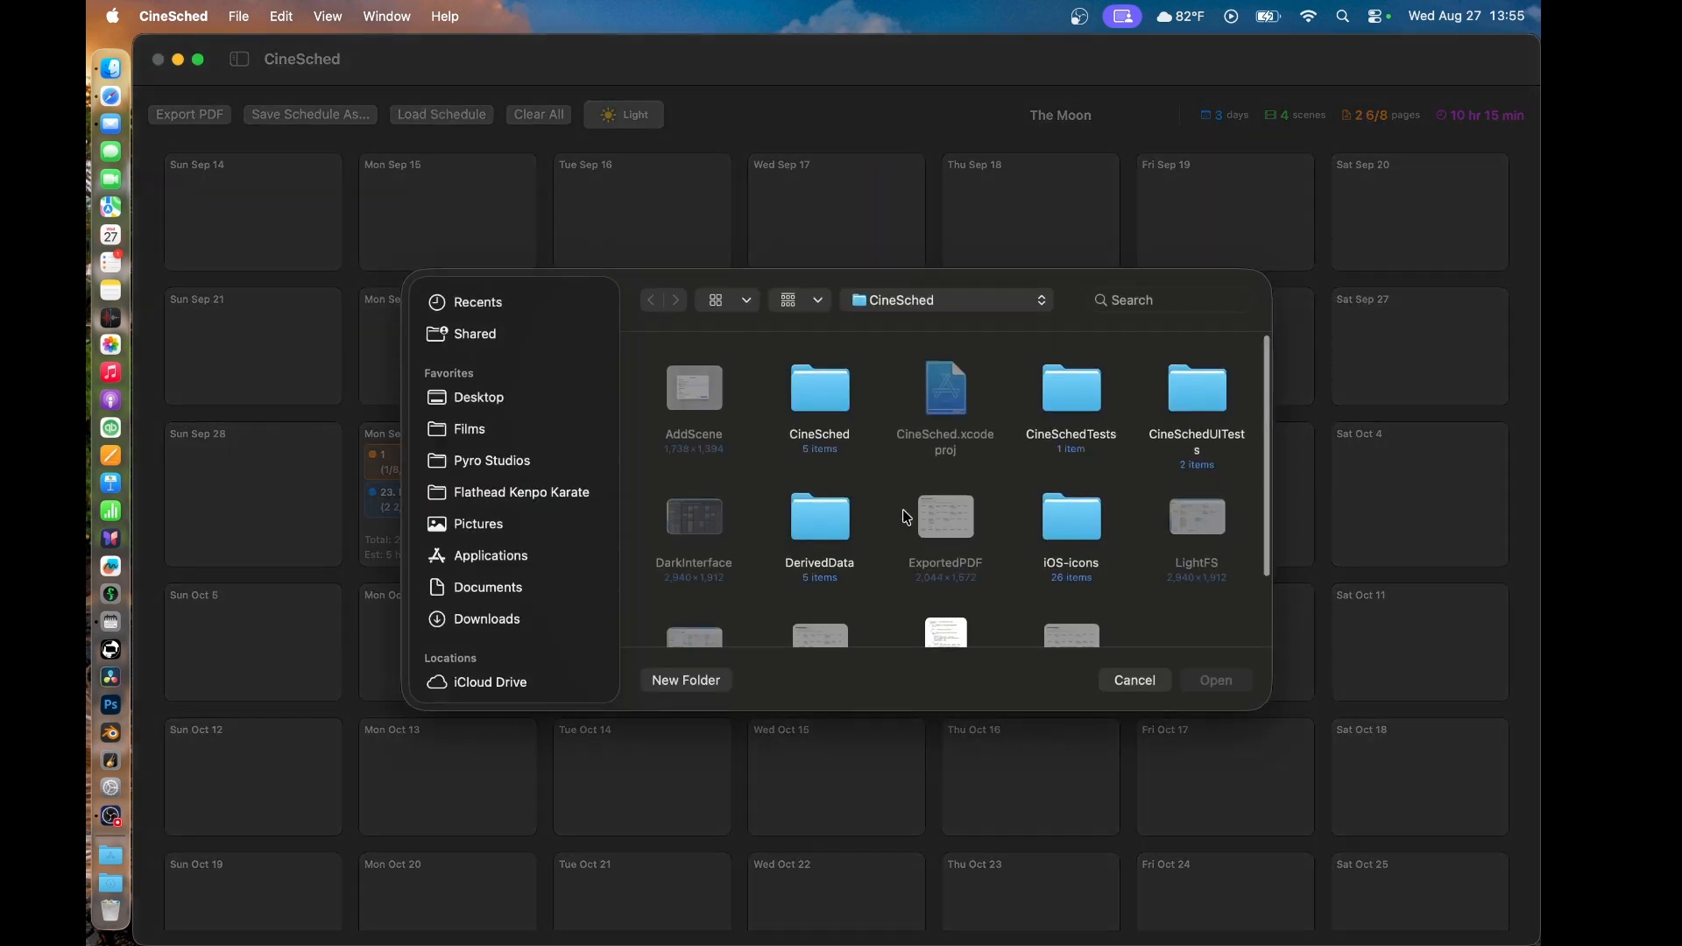
scroll(876, 519, down, 2)
click(946, 557)
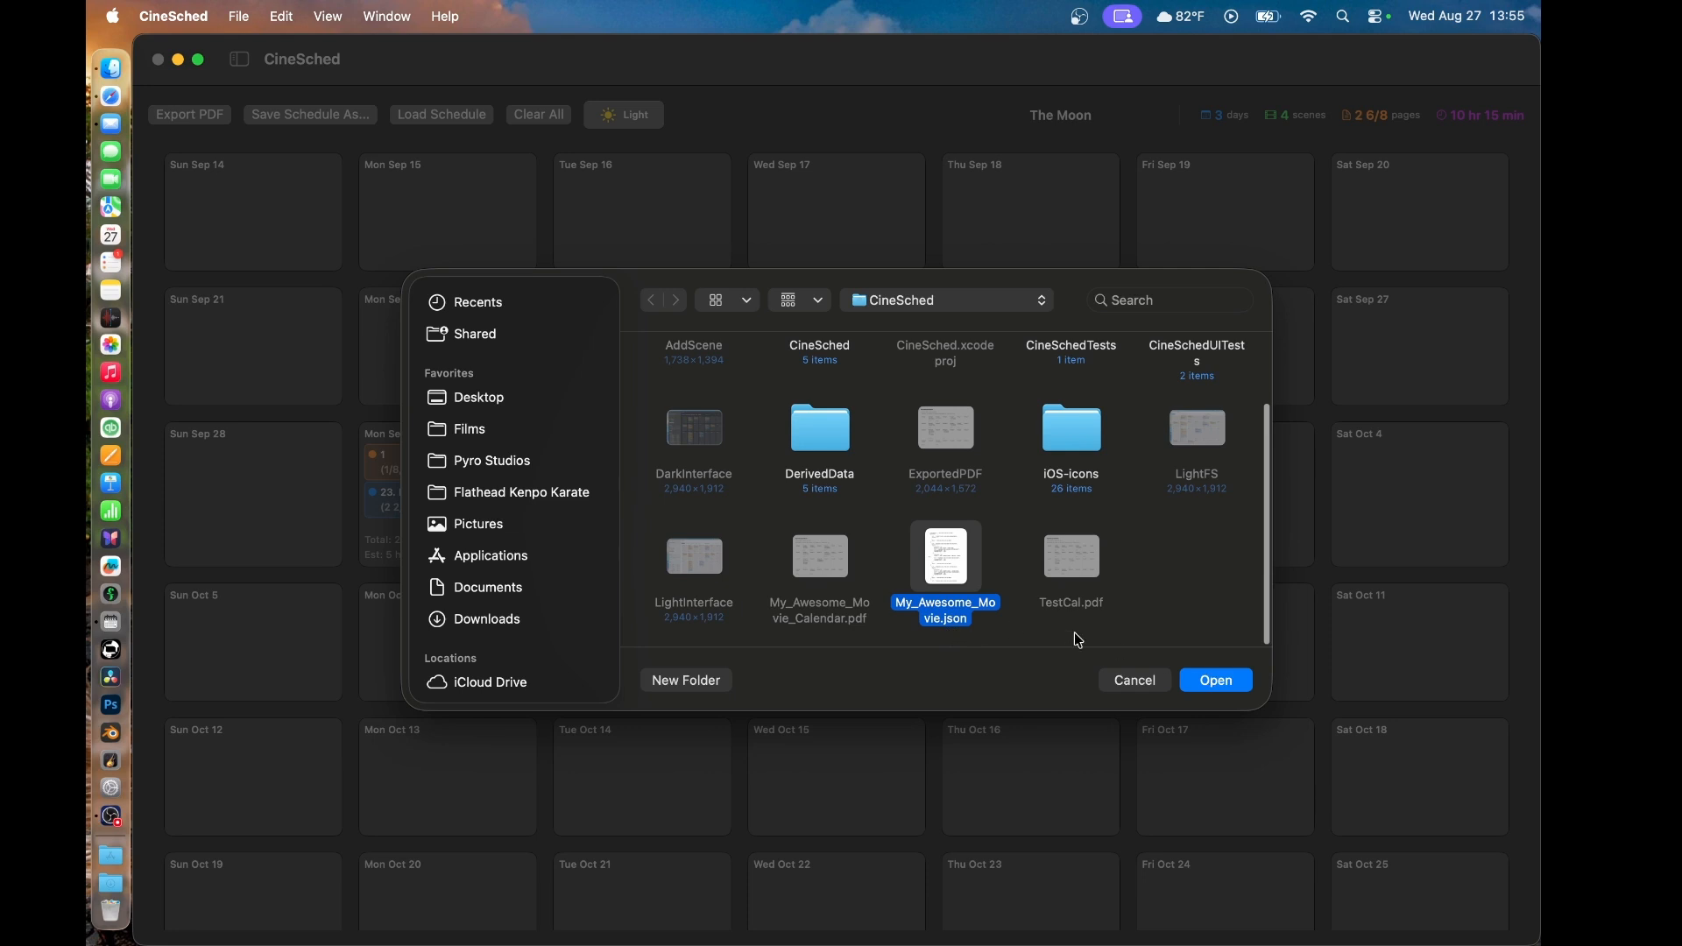
click(1209, 680)
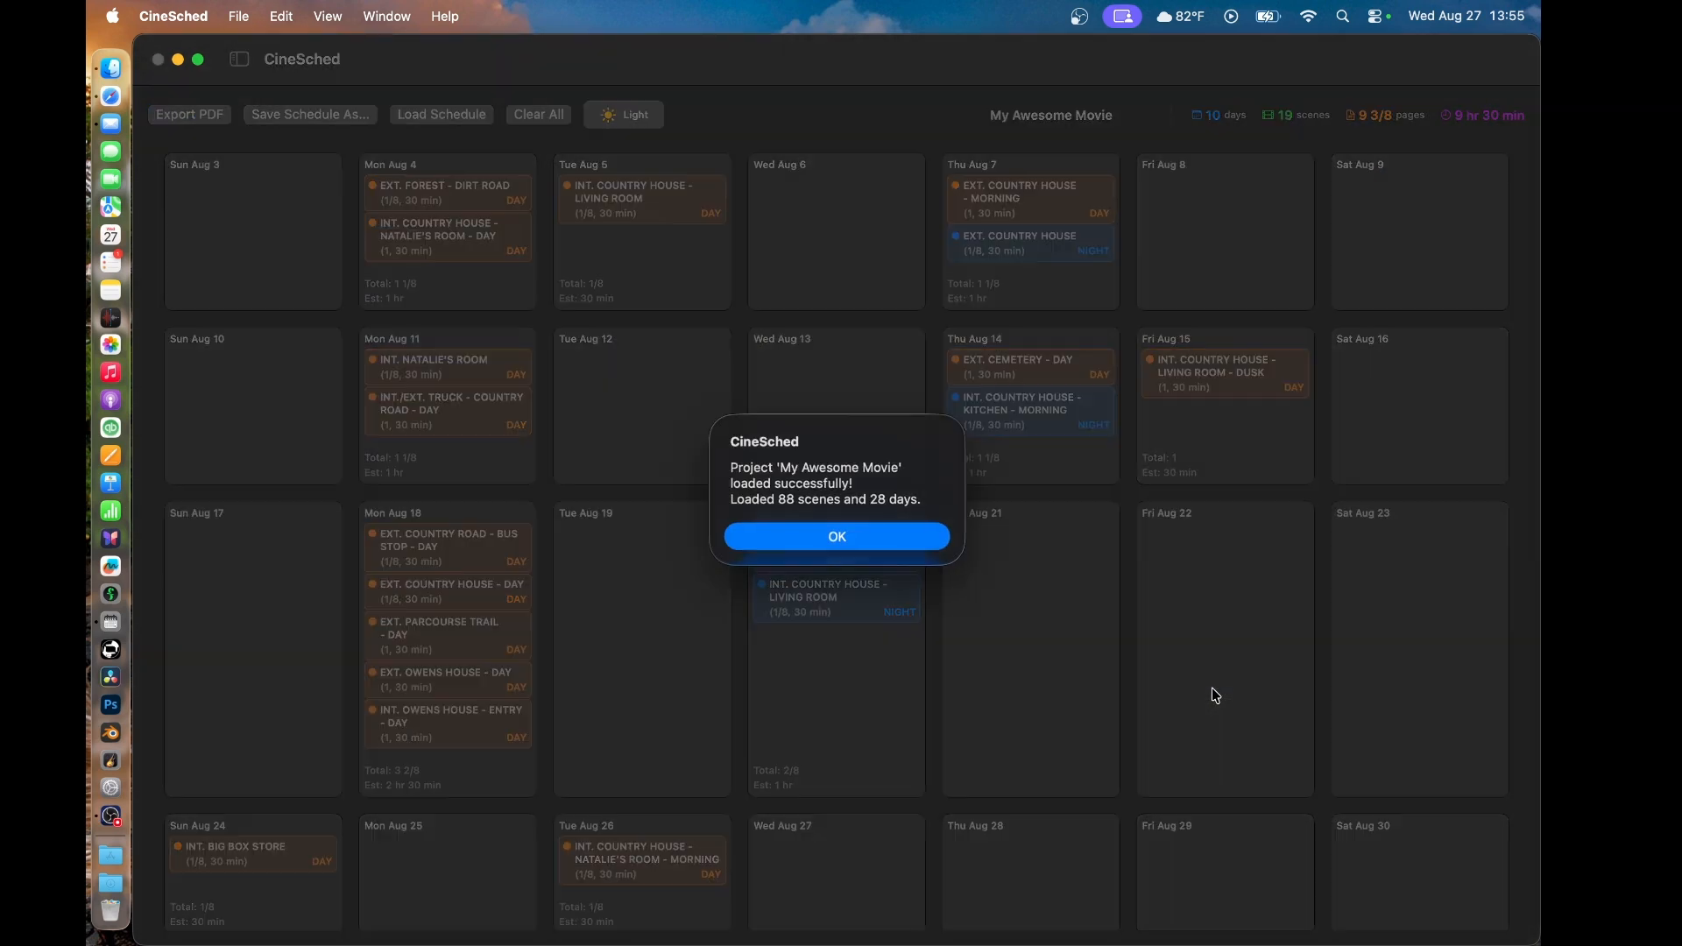
click(822, 535)
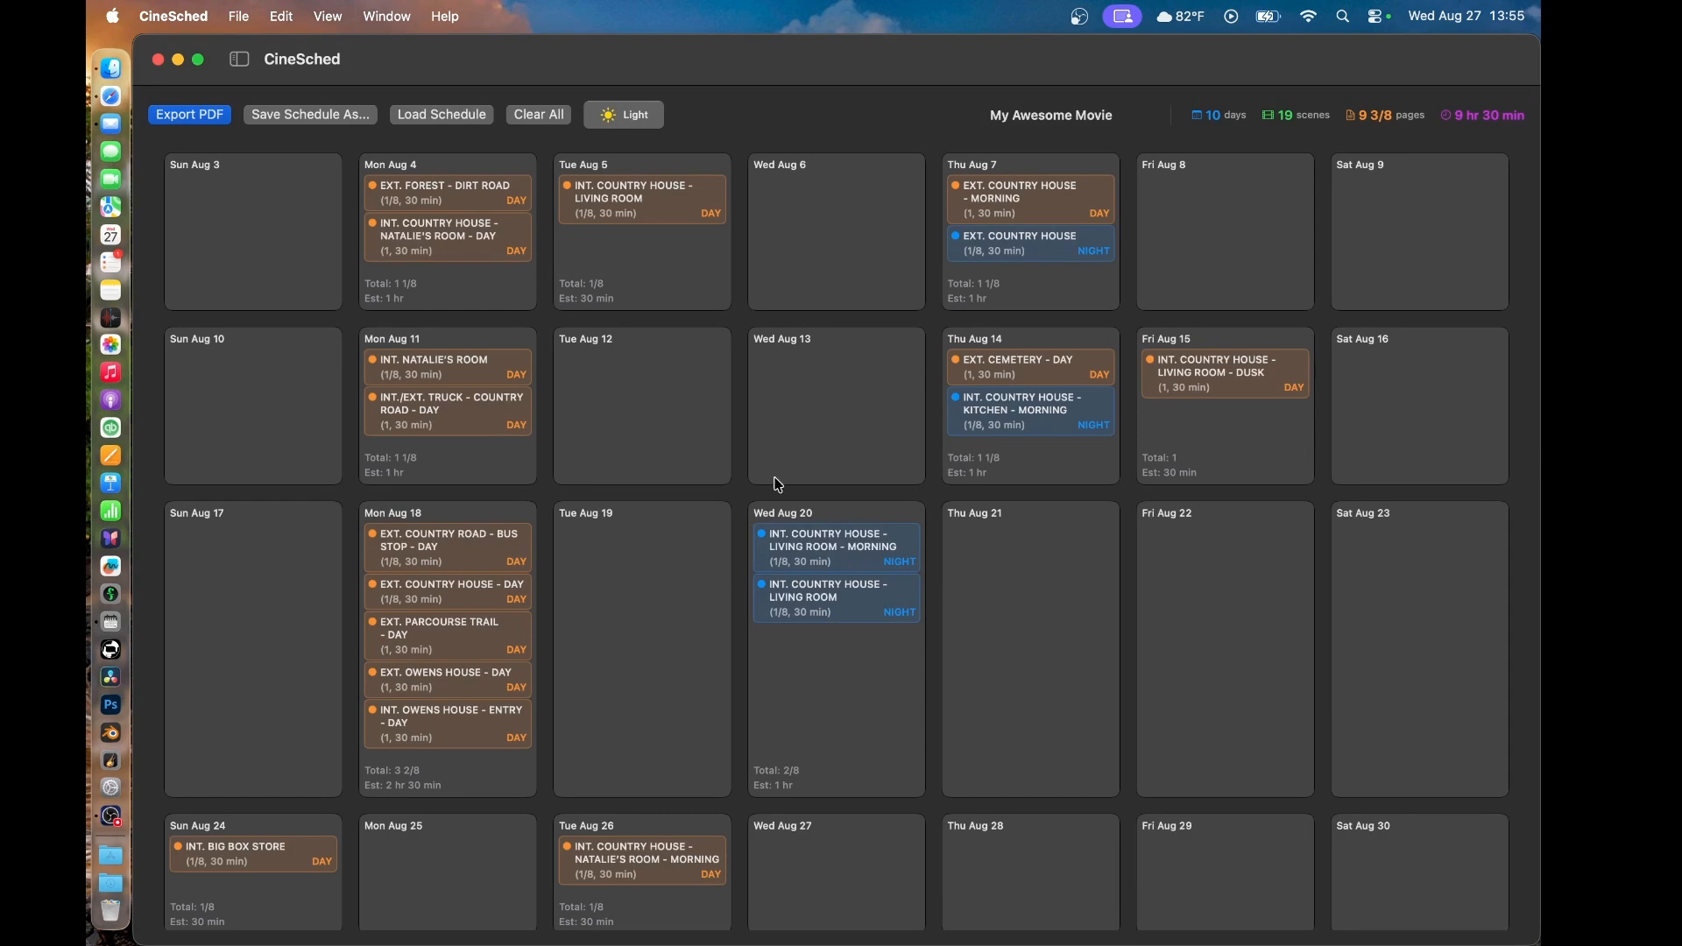
- Show the sidebar and look through the unscheduled scenes in the Boneyard
click(245, 74)
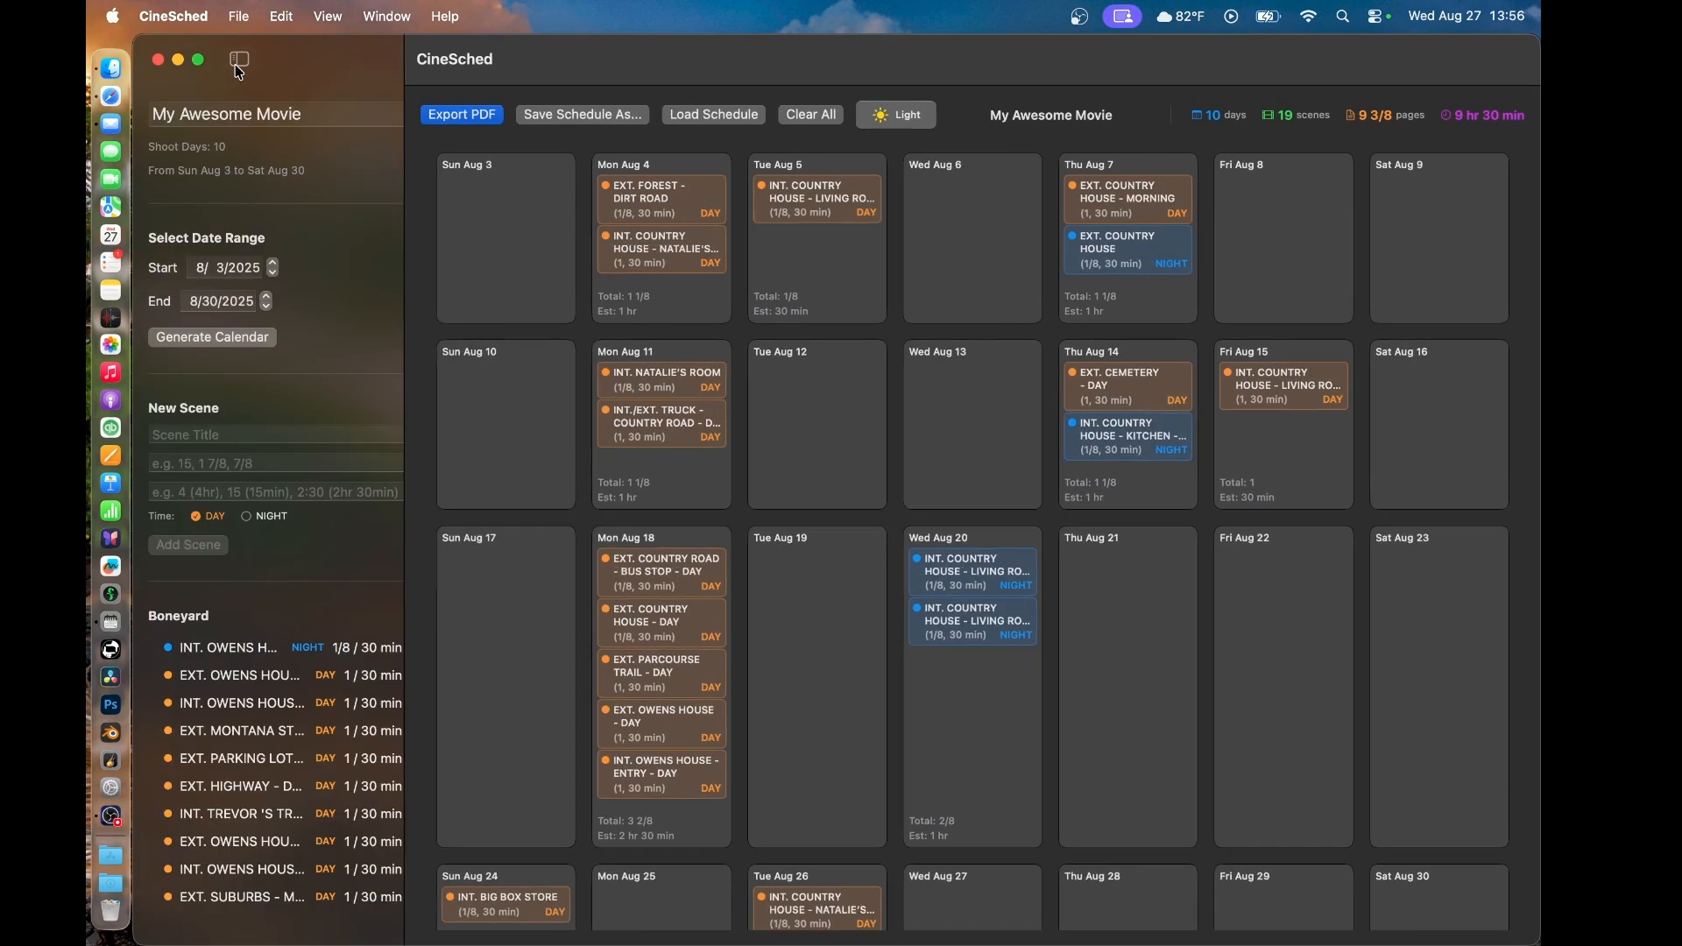
scroll(293, 745, down, 3)
scroll(293, 745, down, 10)
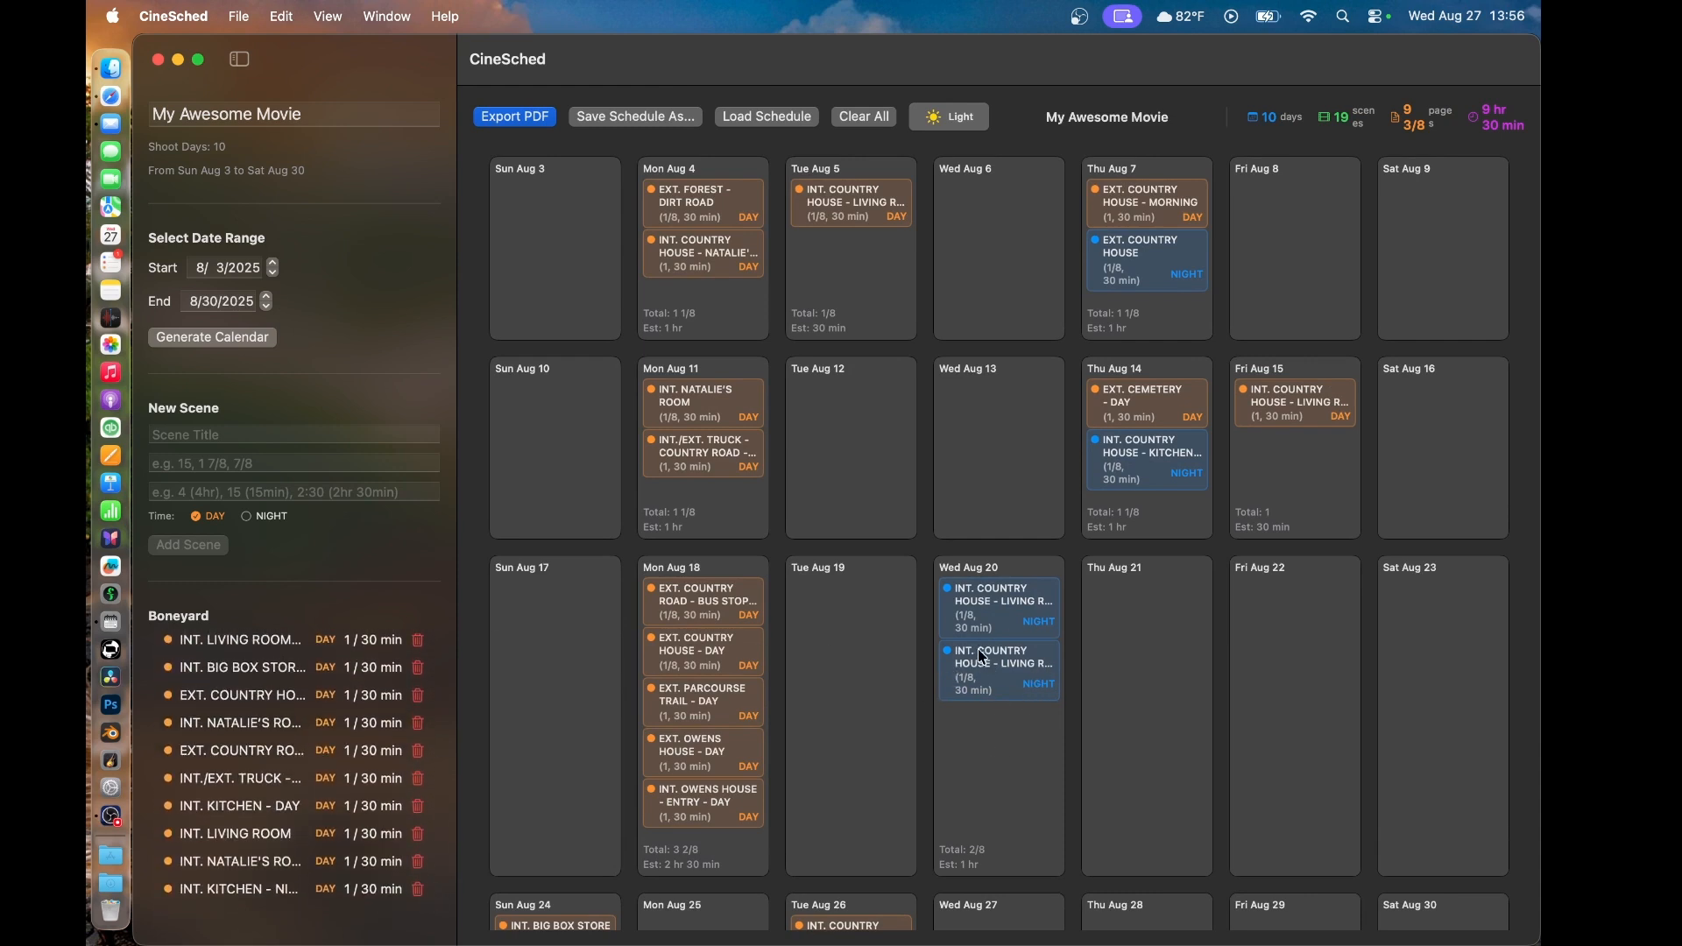
- Remove the second INT. COUNTRY HOUSE - LIVING ROOM night scene from Wed Aug 20 and return it to that day from the Boneyard
right_click(1008, 679)
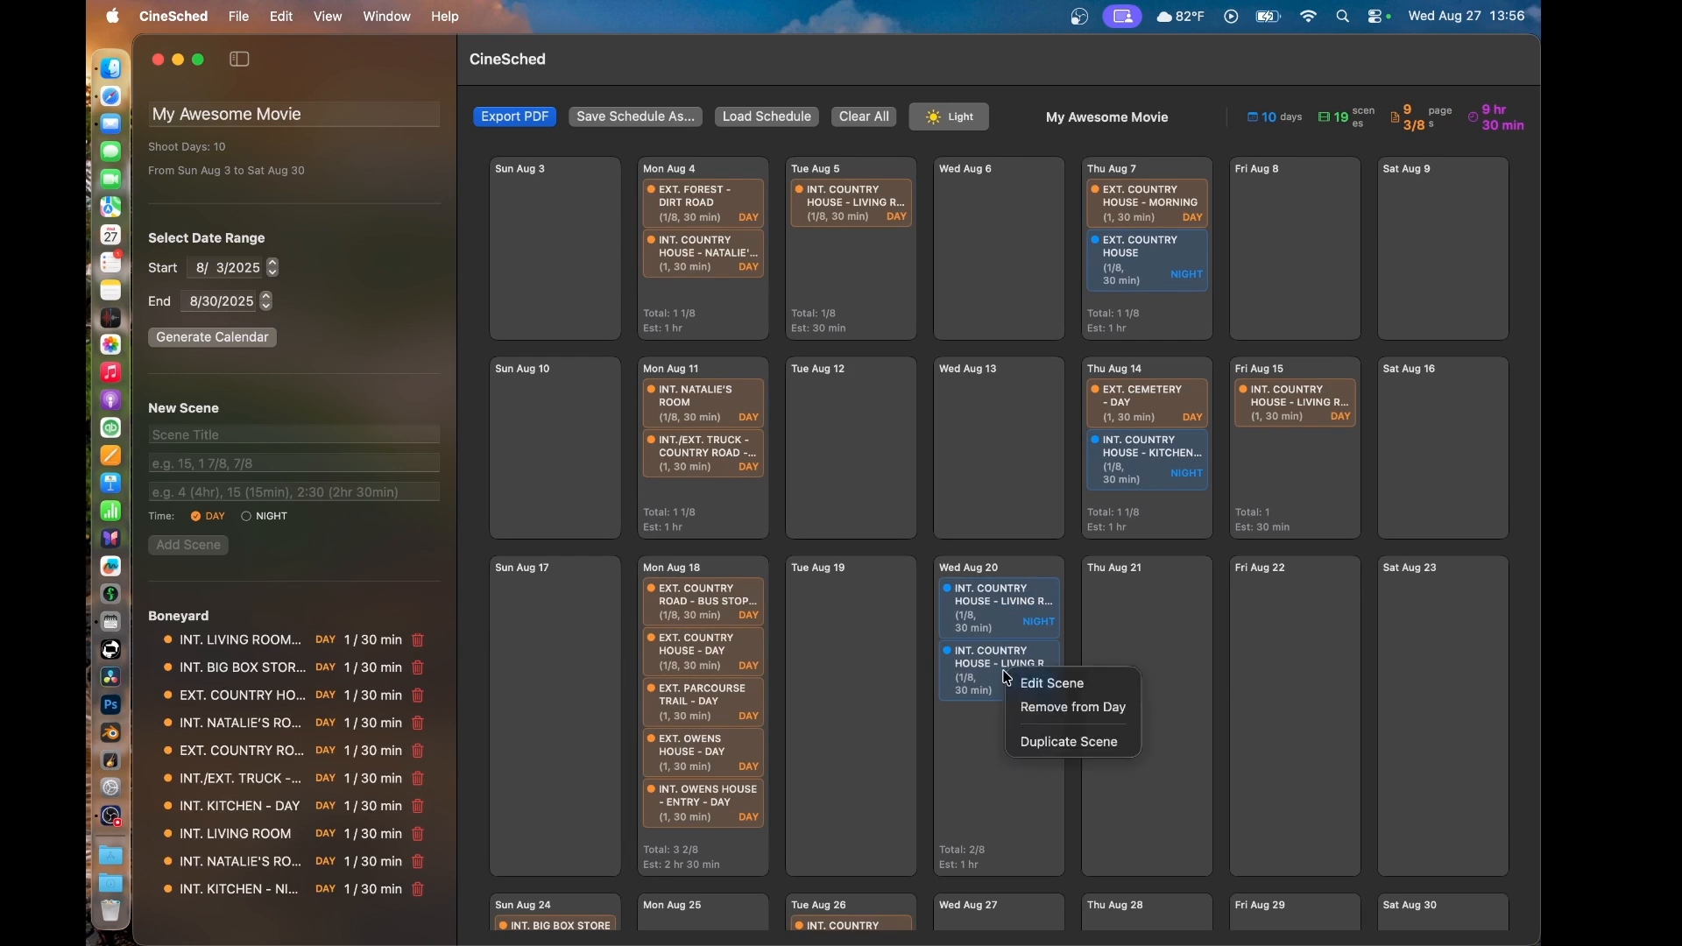
click(1040, 708)
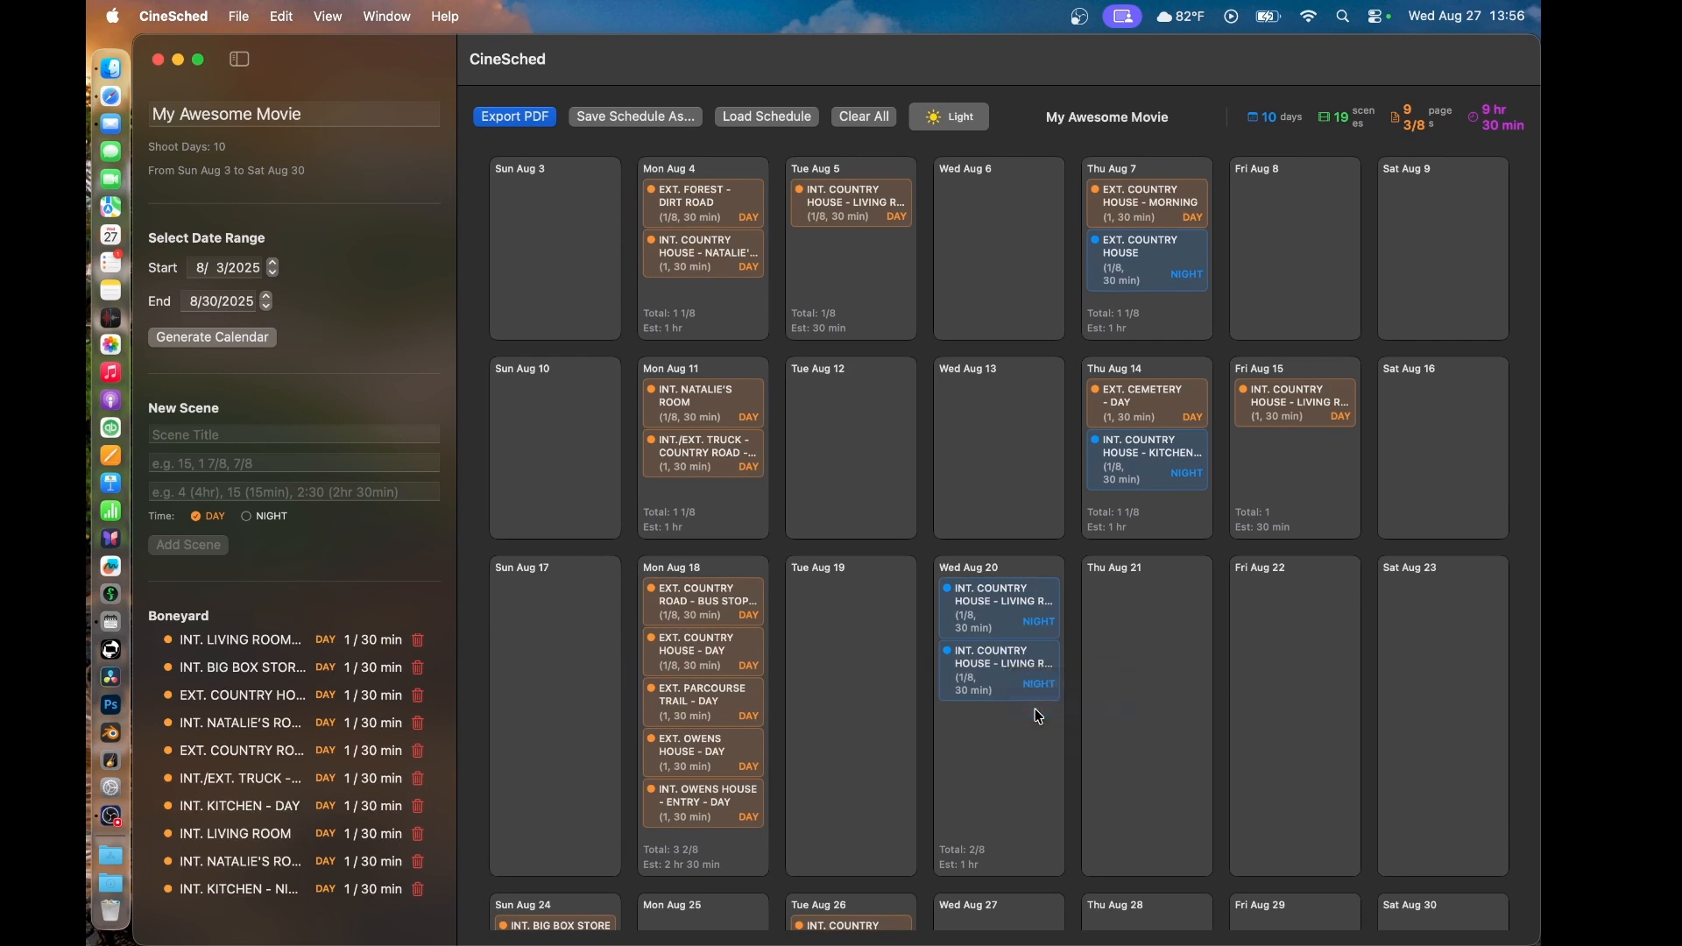
scroll(280, 768, down, 2)
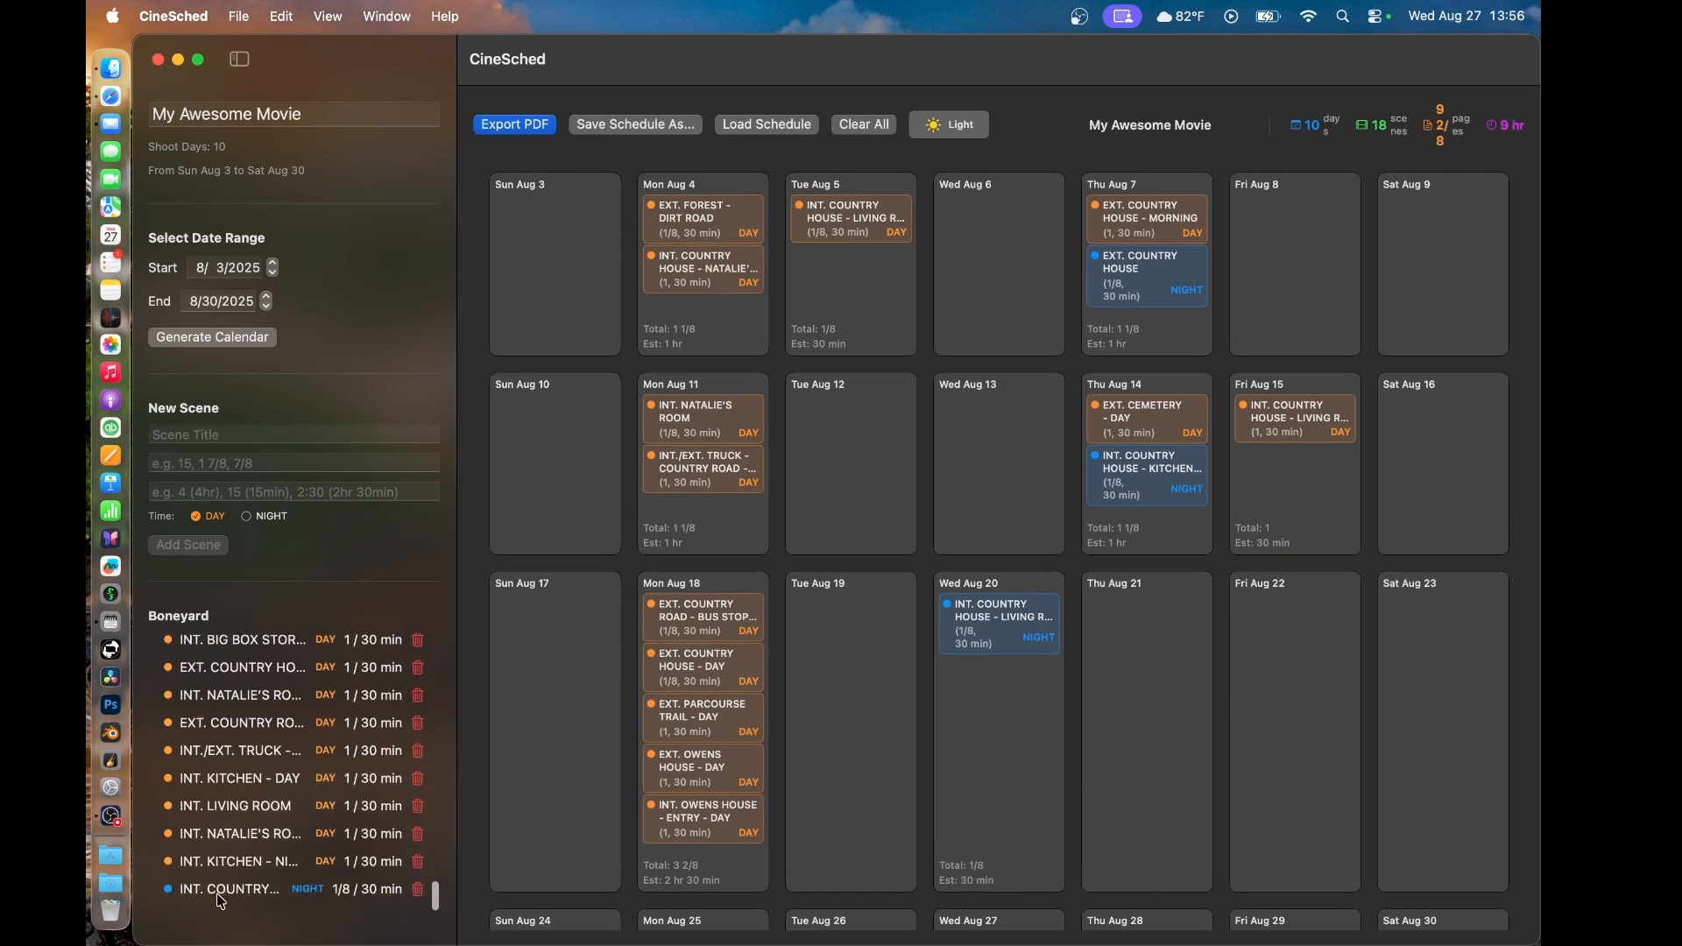
drag(222, 902, 1000, 722)
- Look over the scheduled scenes across all weeks of the August shooting calendar
scroll(939, 729, down, 3)
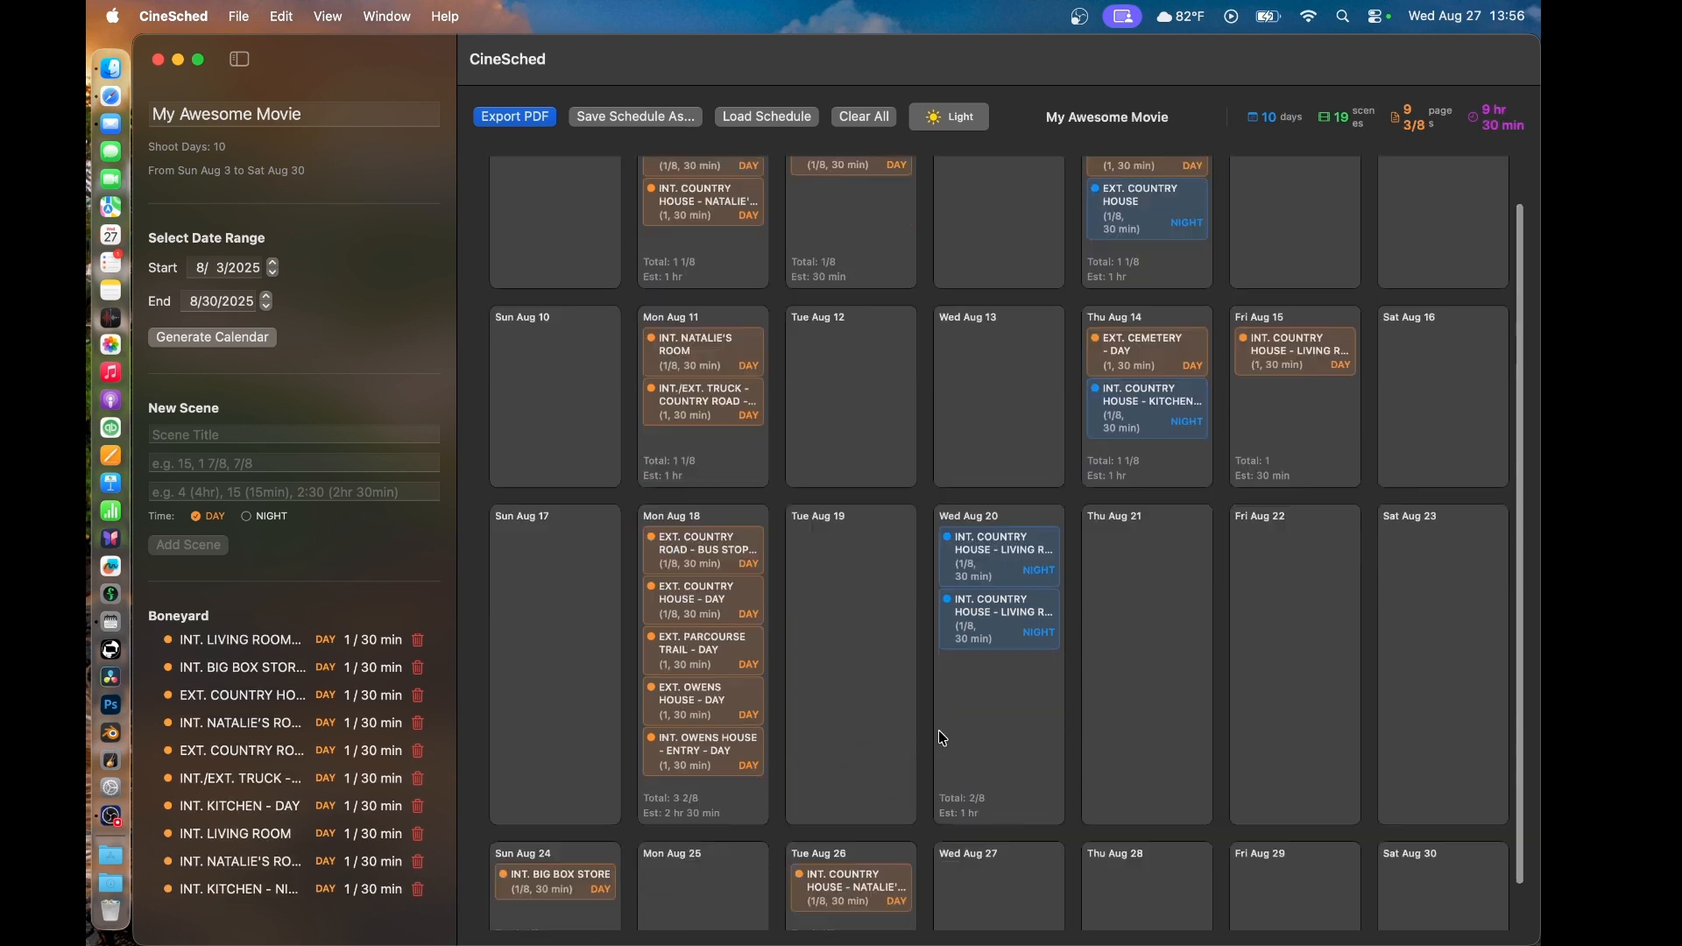
scroll(938, 729, up, 3)
scroll(938, 729, down, 4)
scroll(938, 729, up, 4)
scroll(938, 729, down, 3)
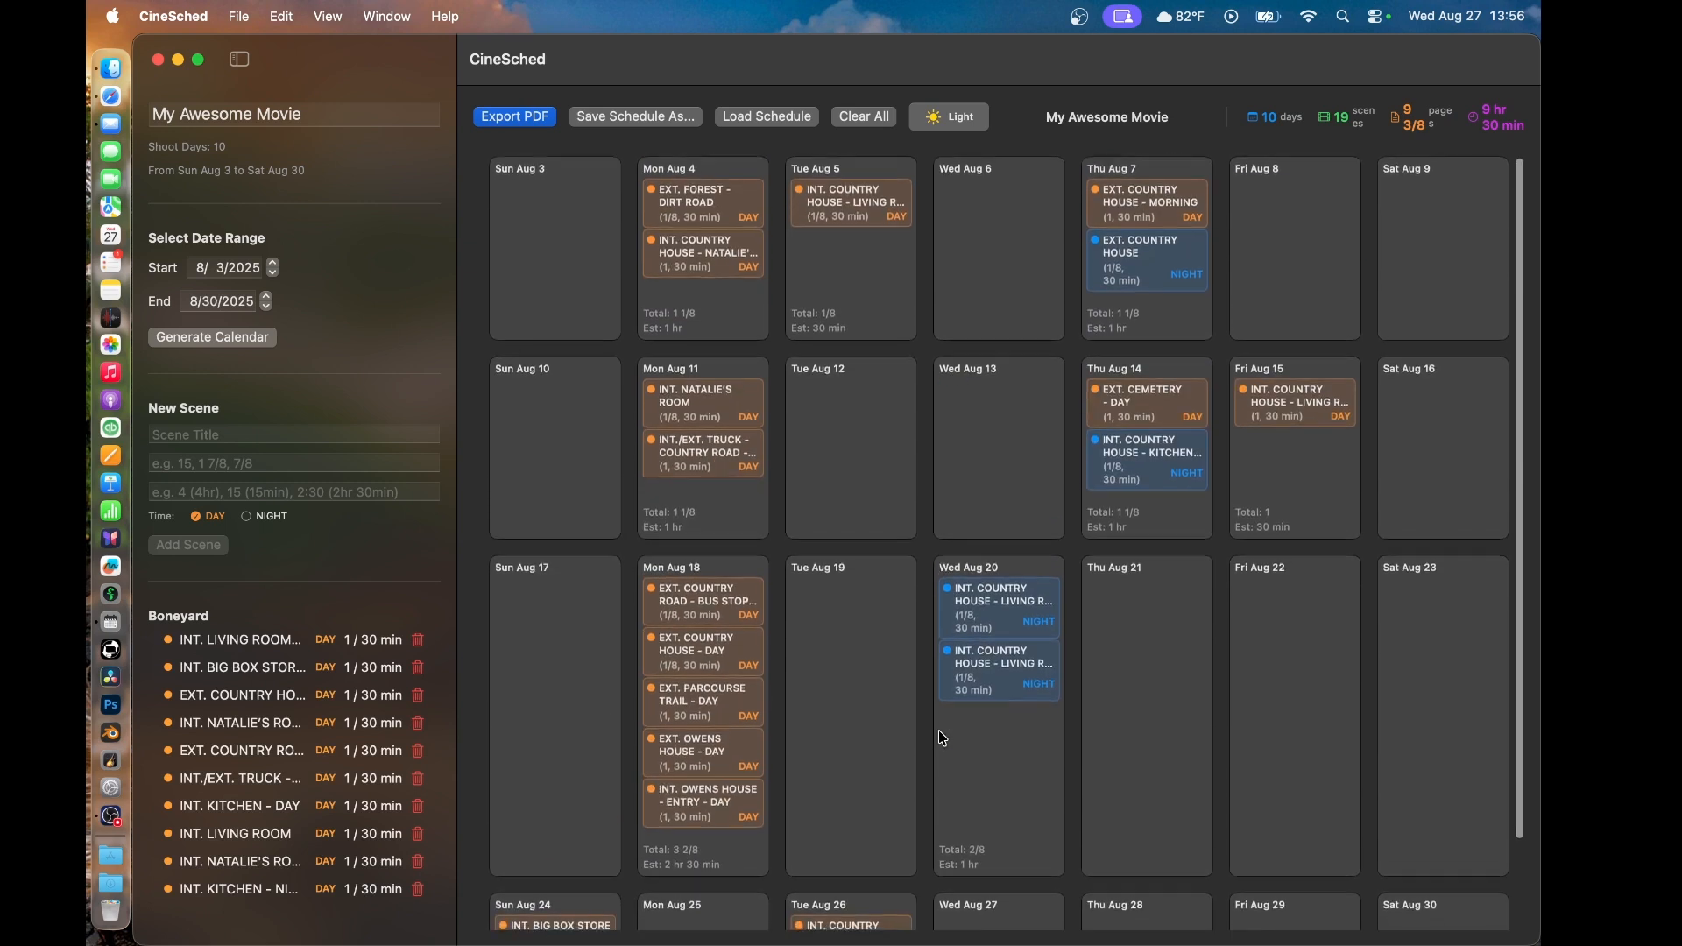
scroll(938, 729, up, 3)
scroll(938, 728, down, 3)
scroll(938, 729, up, 3)
scroll(938, 729, down, 1)
- Hide the sidebar and export the calendar as a PDF named My_Awesome_Movie_Calendar to the Desktop
click(239, 59)
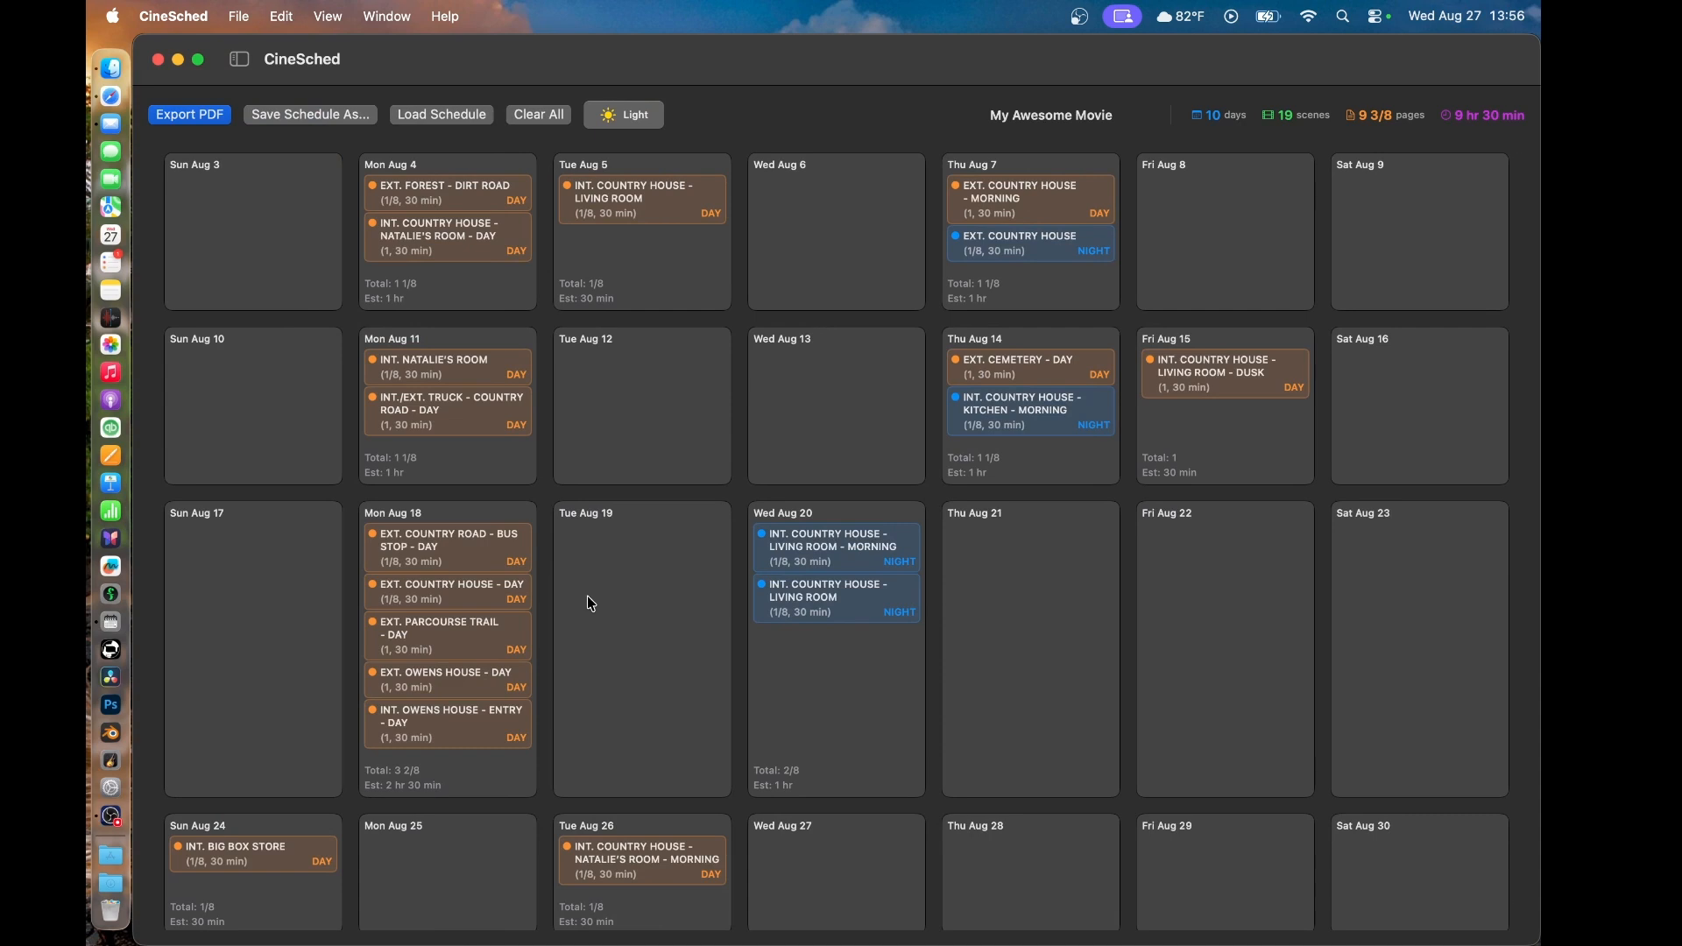
click(193, 117)
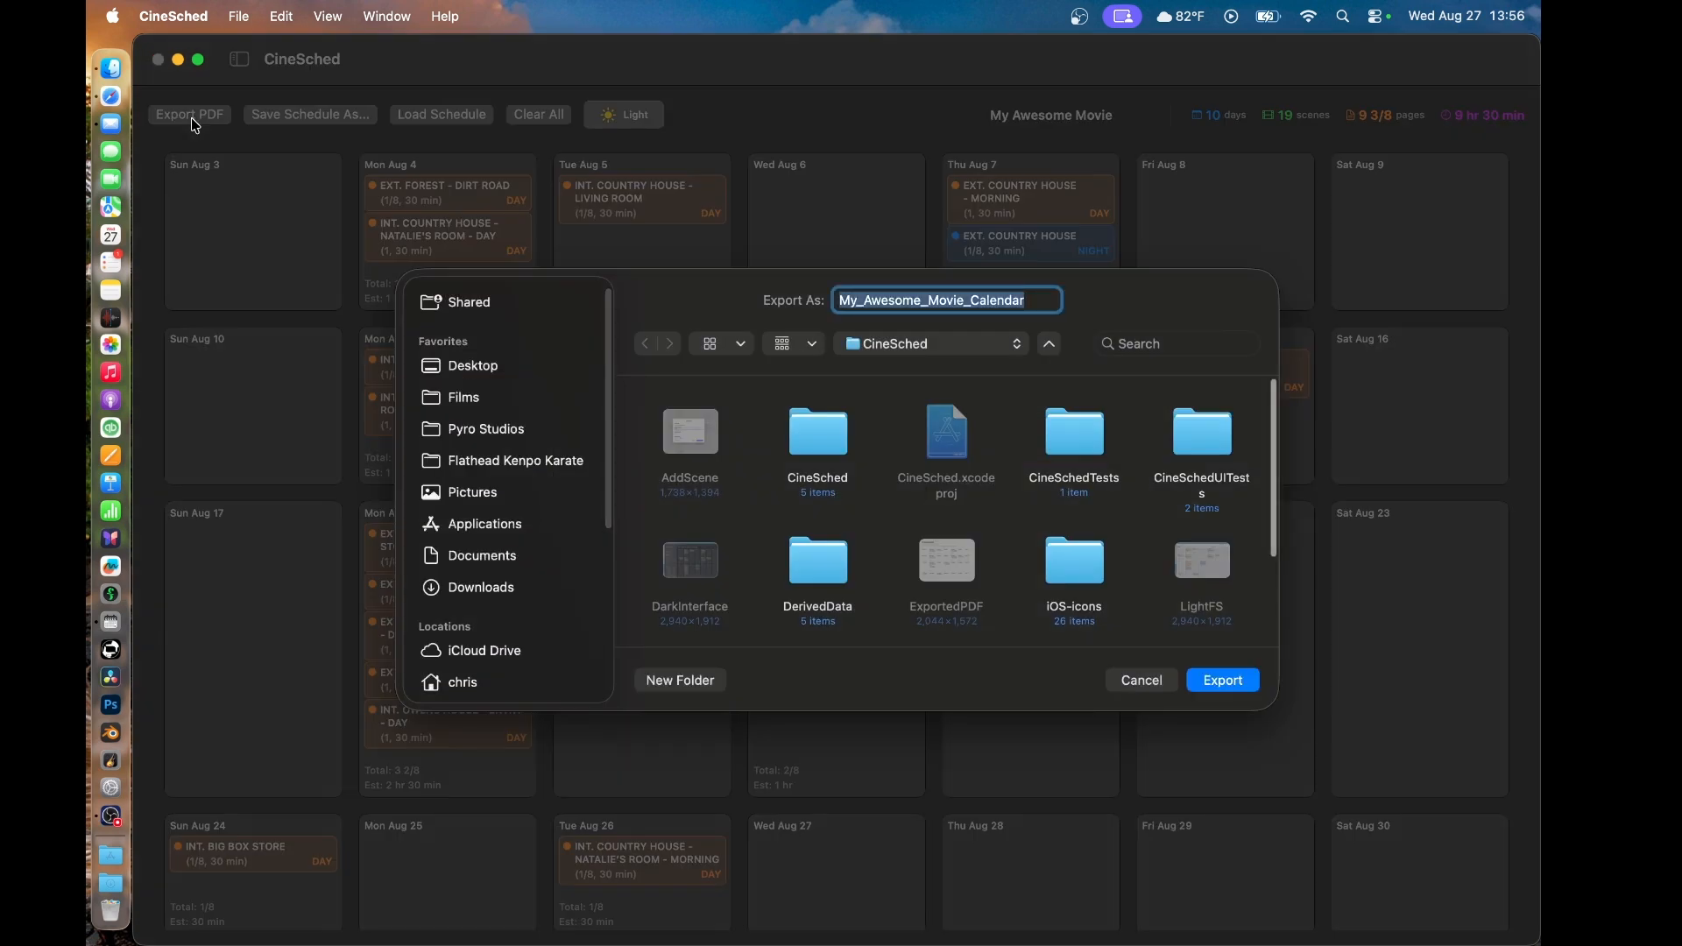
click(480, 371)
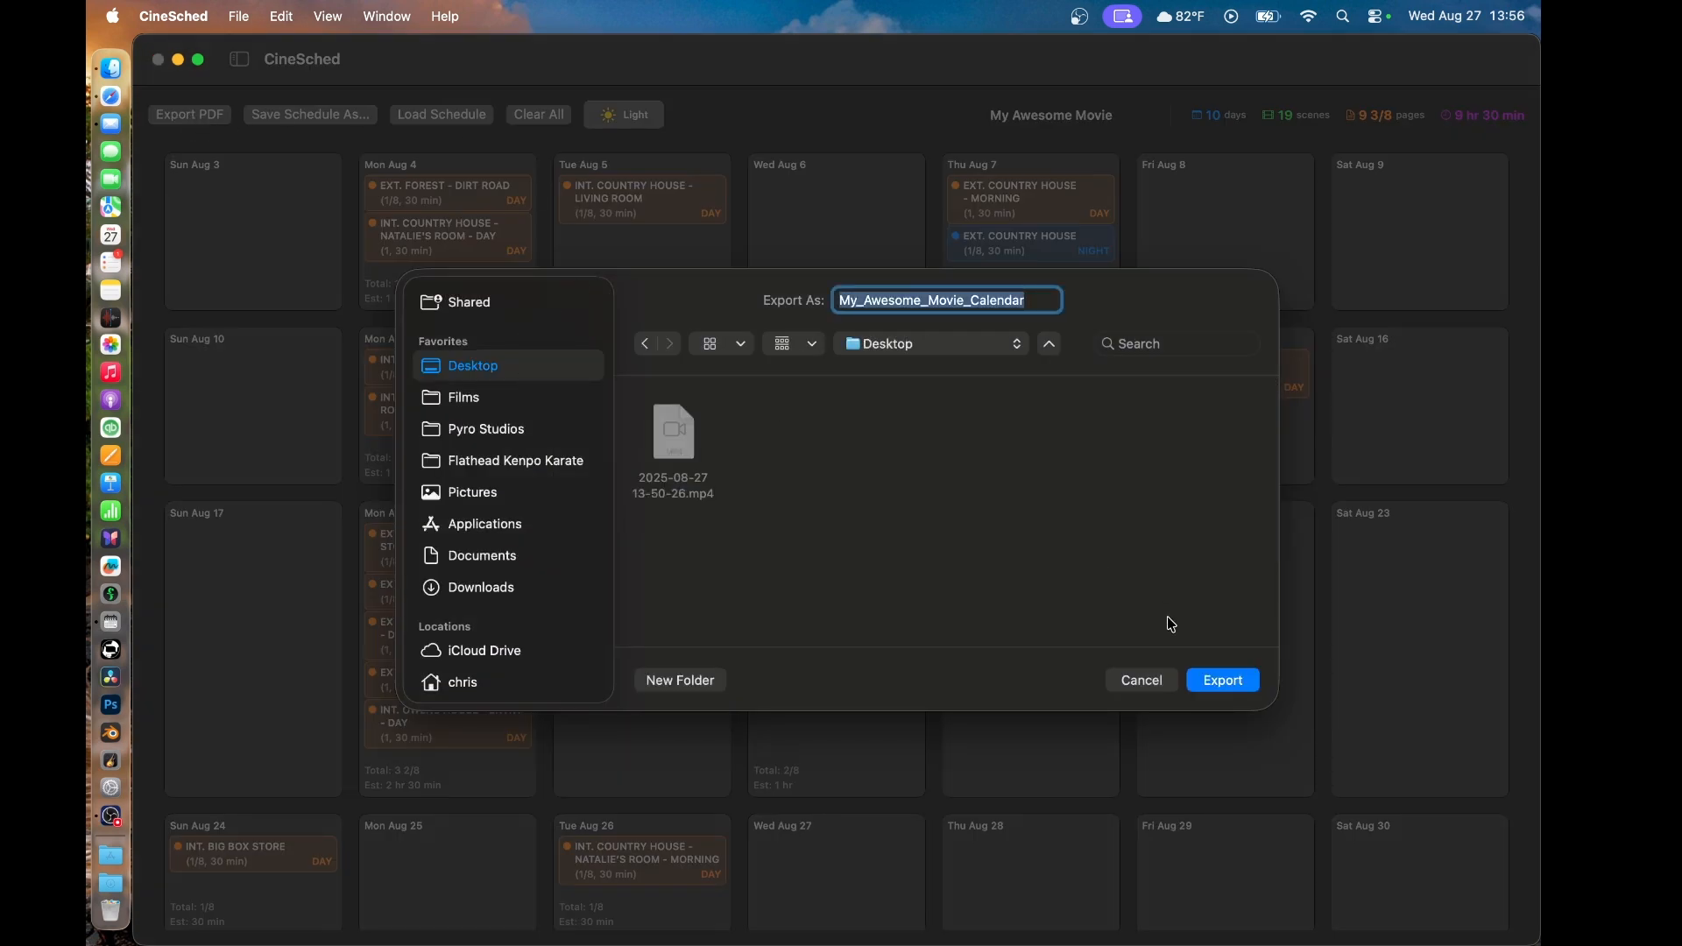
click(1207, 687)
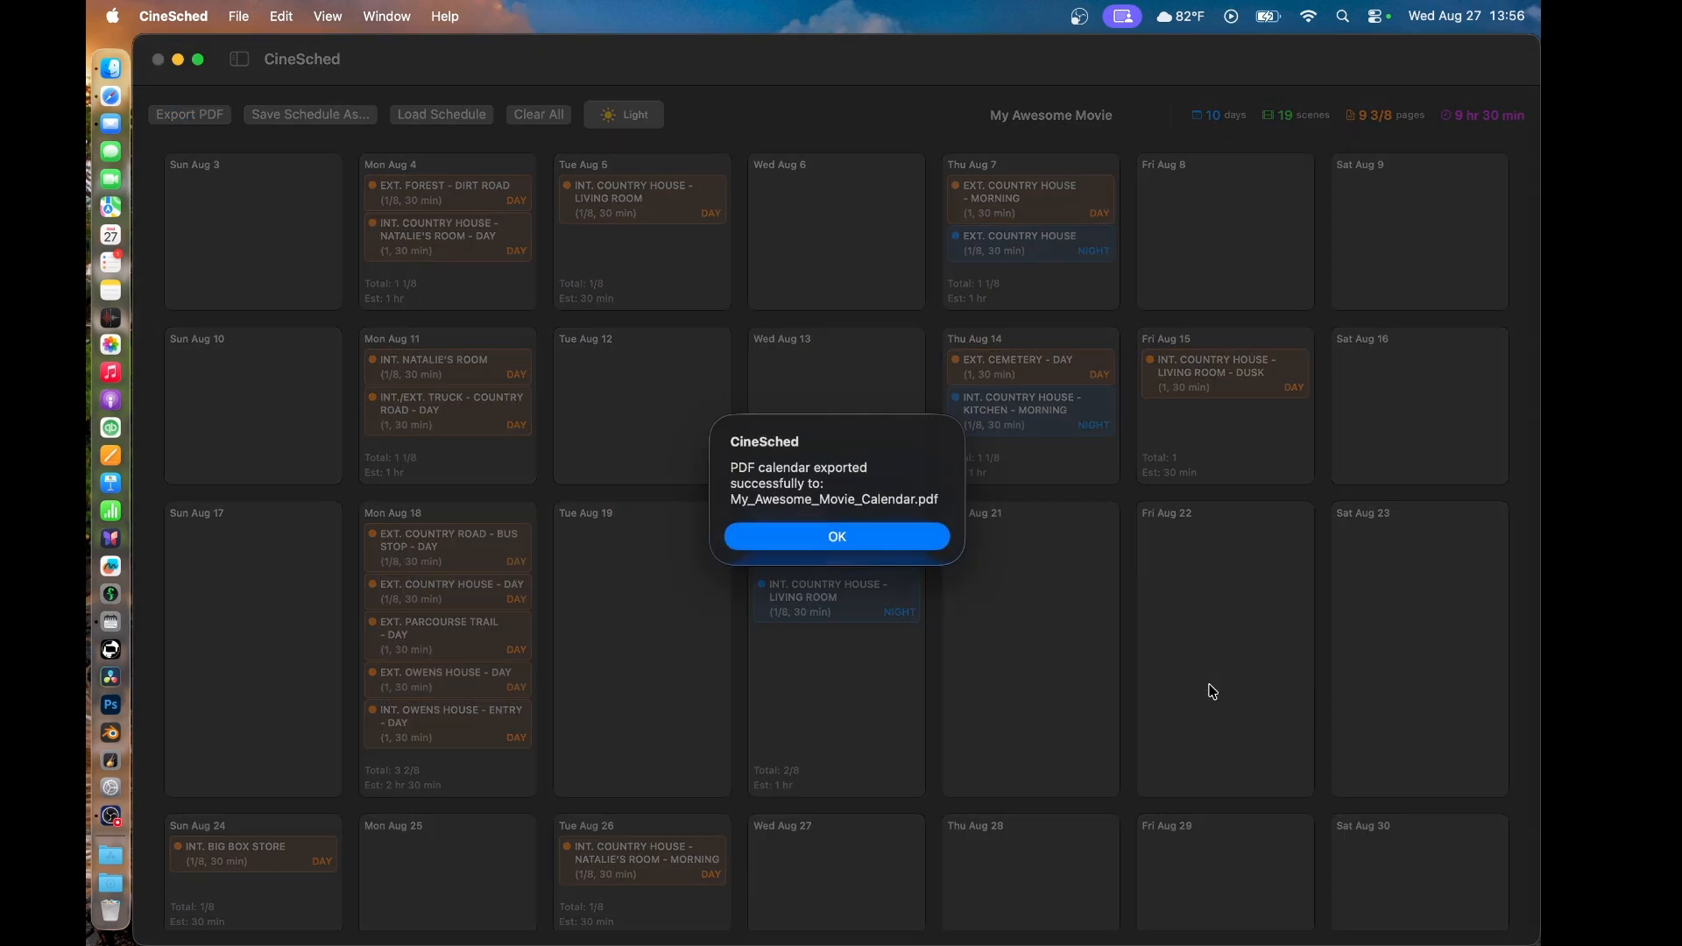
click(895, 534)
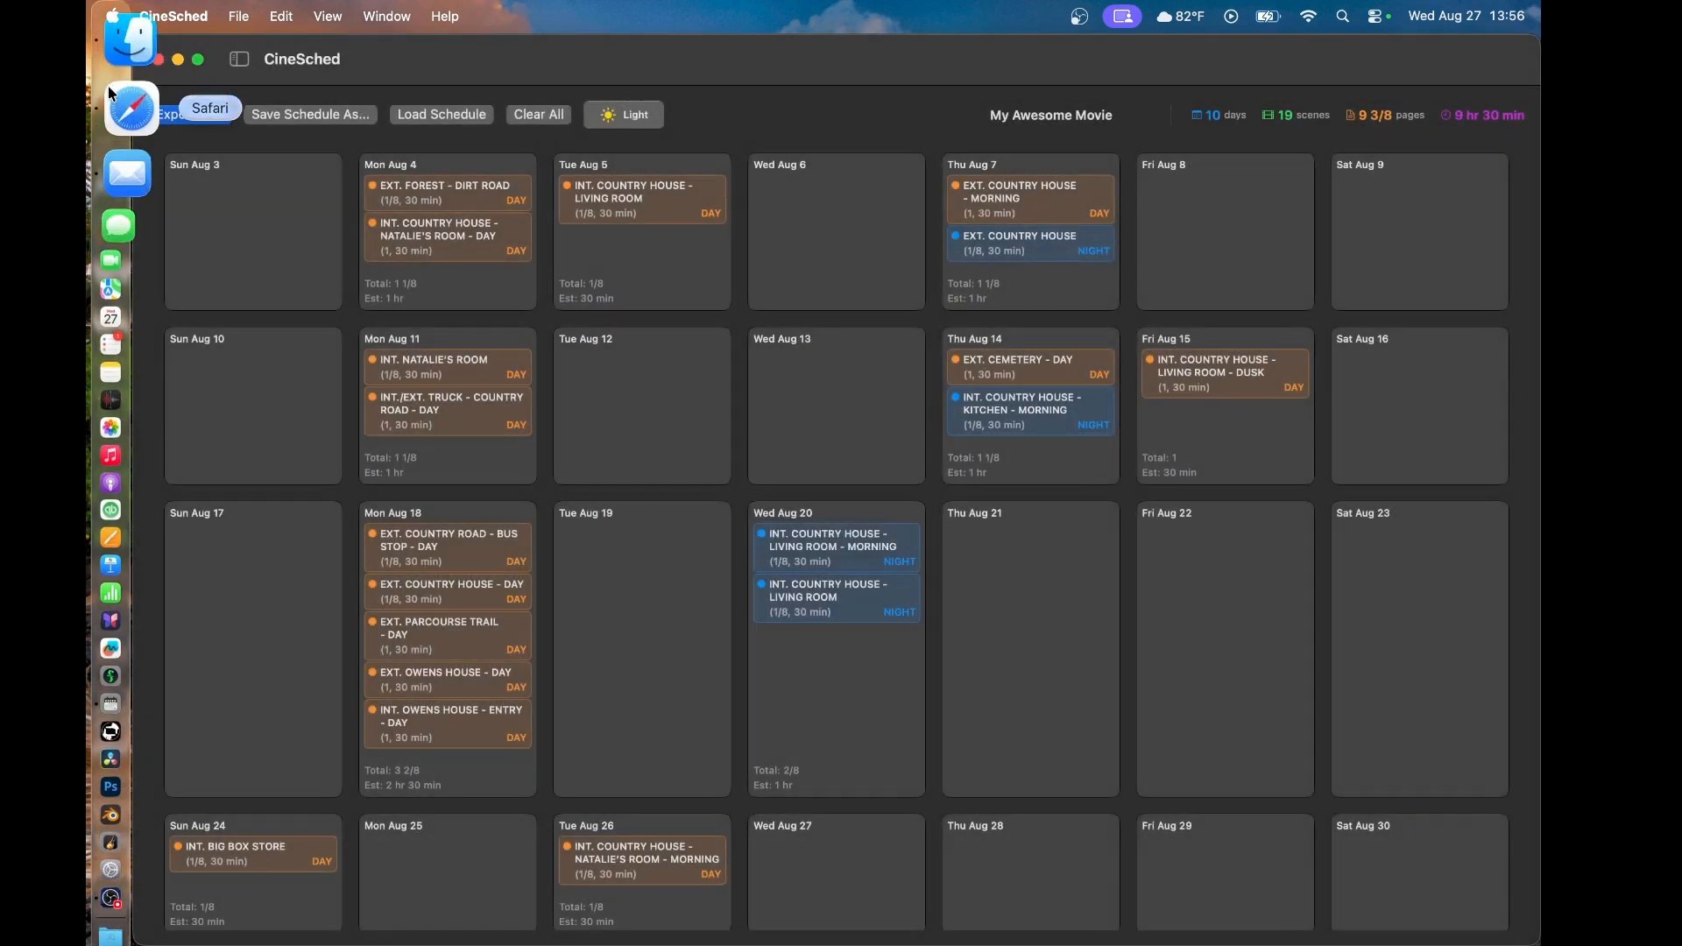
- Switch to Finder and quickly preview the exported My_Awesome_Movie_Calendar.pdf on the Desktop
click(108, 65)
double_click(854, 496)
click(726, 560)
key(space)
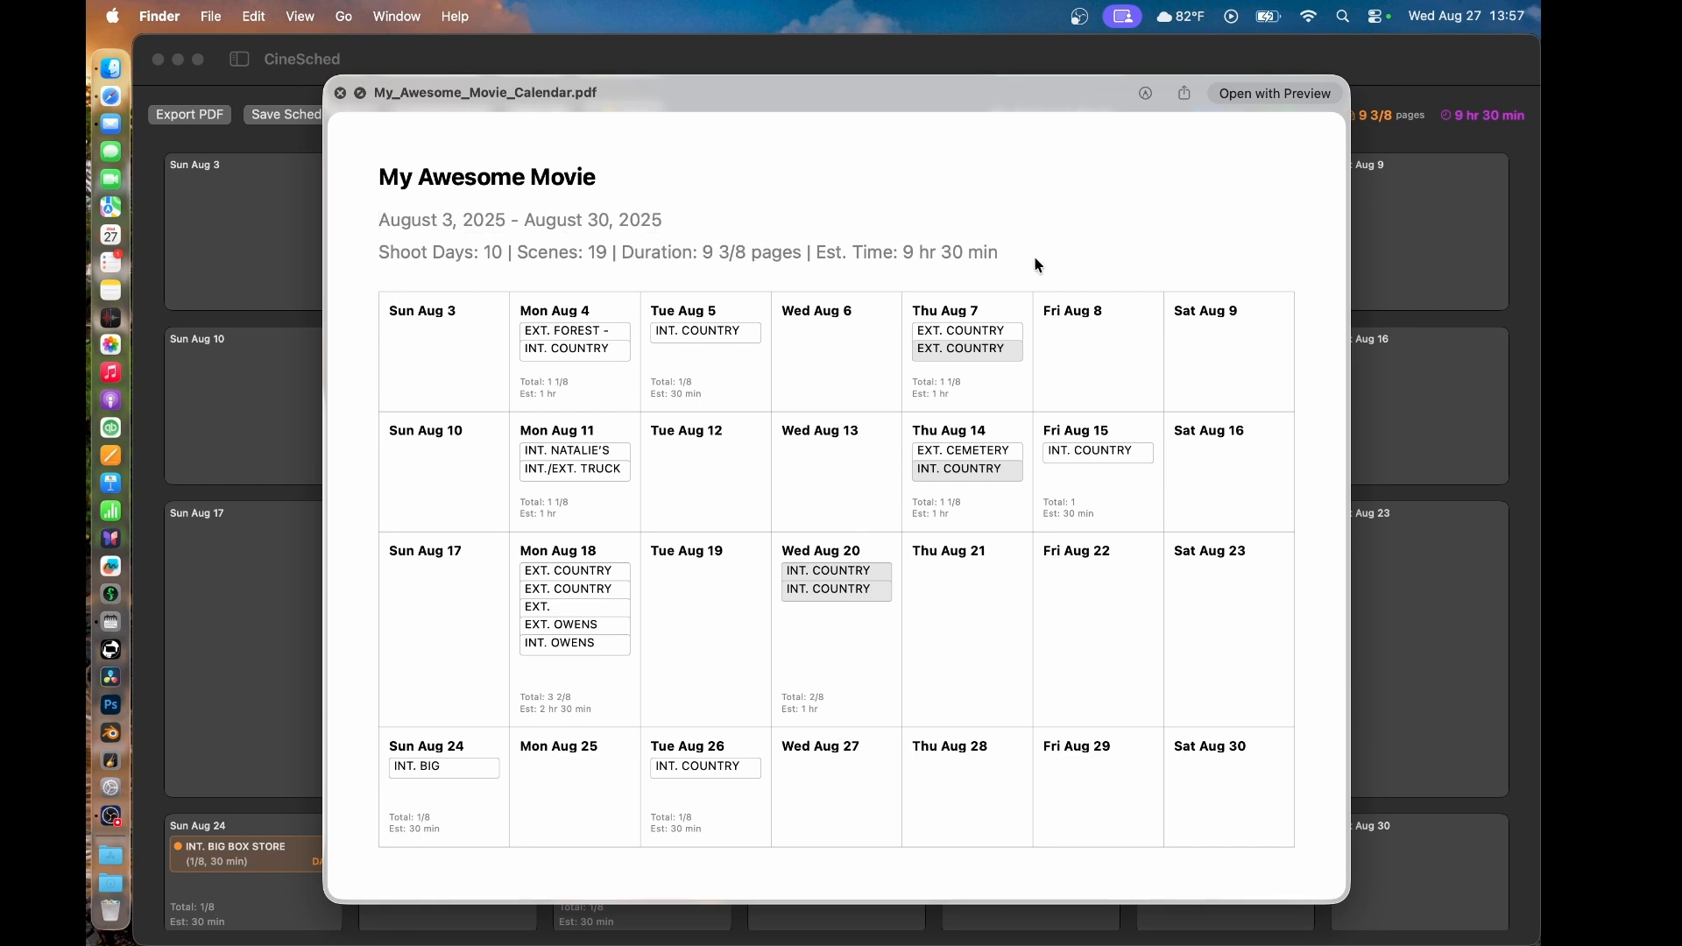
key(space)
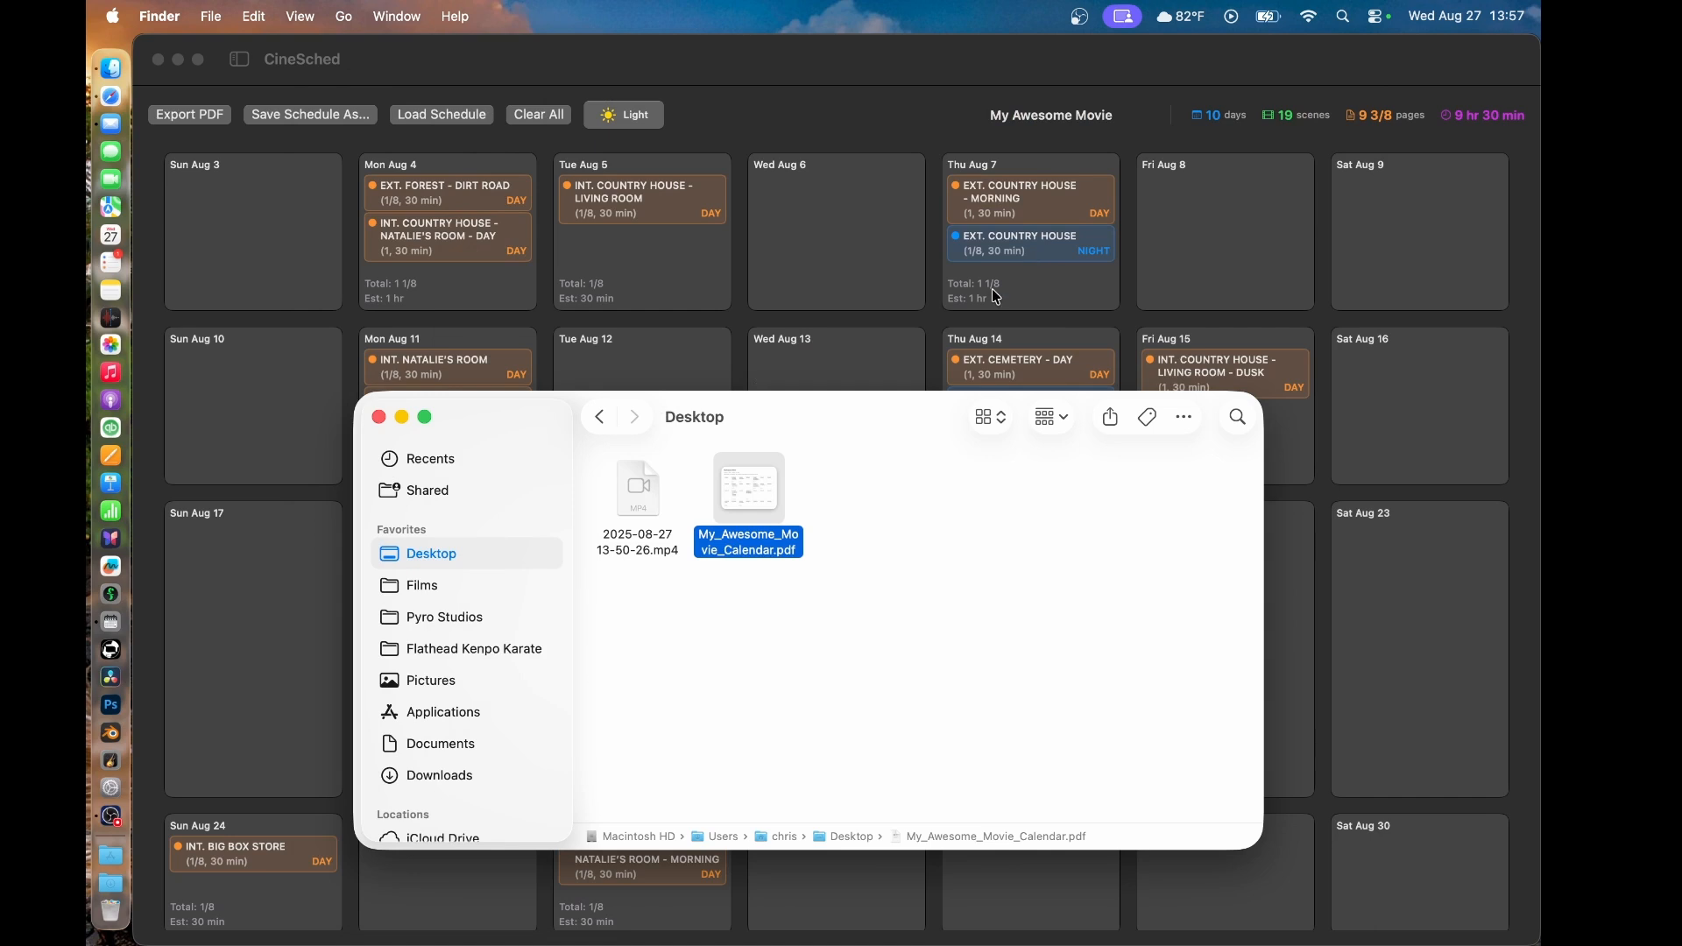
- Open My_Awesome_Movie_Calendar.pdf in Preview and view its print settings without printing
double_click(761, 488)
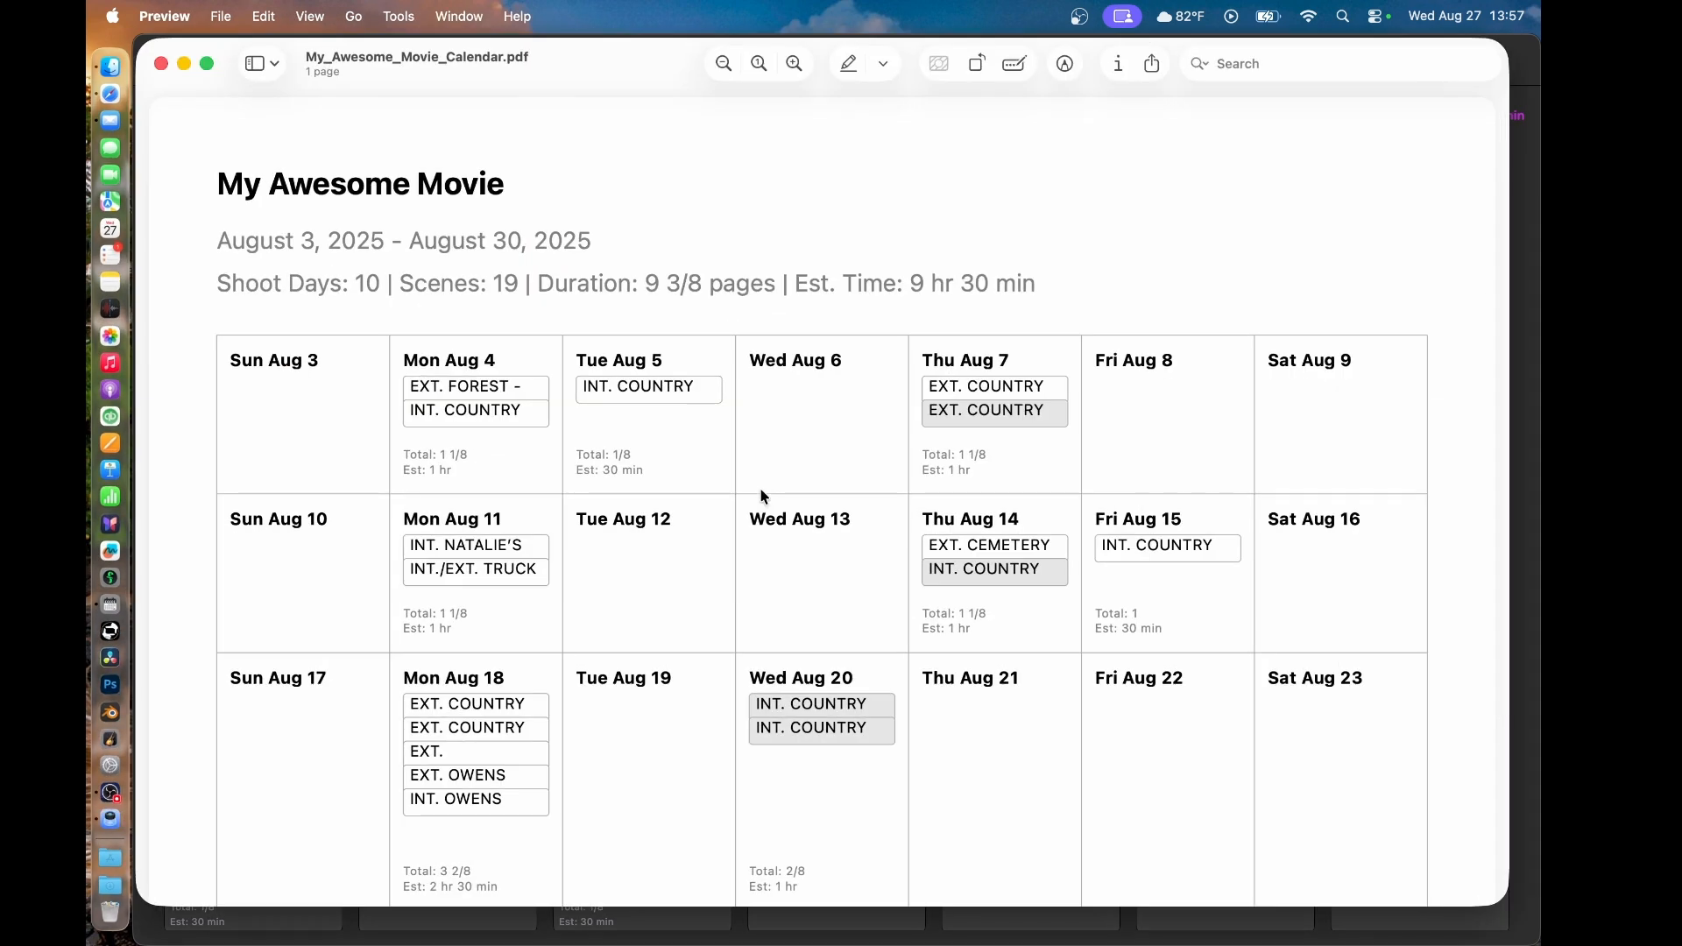
key(super+p)
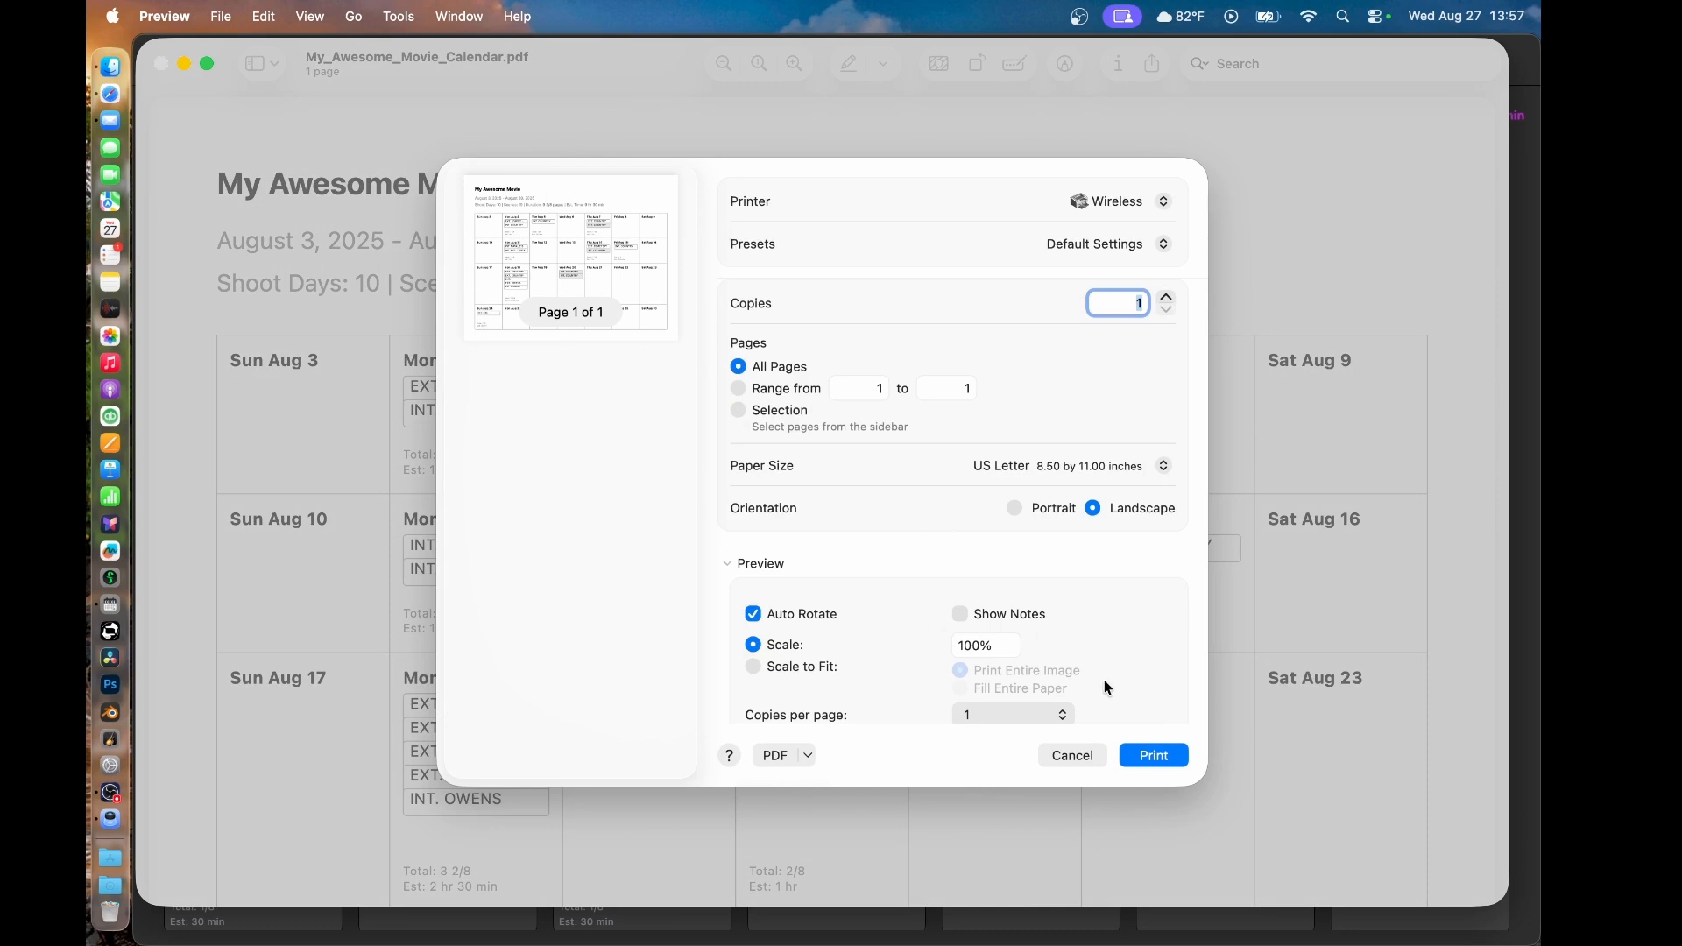
click(1072, 756)
- View the lower weeks of the PDF calendar, and minimize the Preview and Finder windows
scroll(858, 697, down, 5)
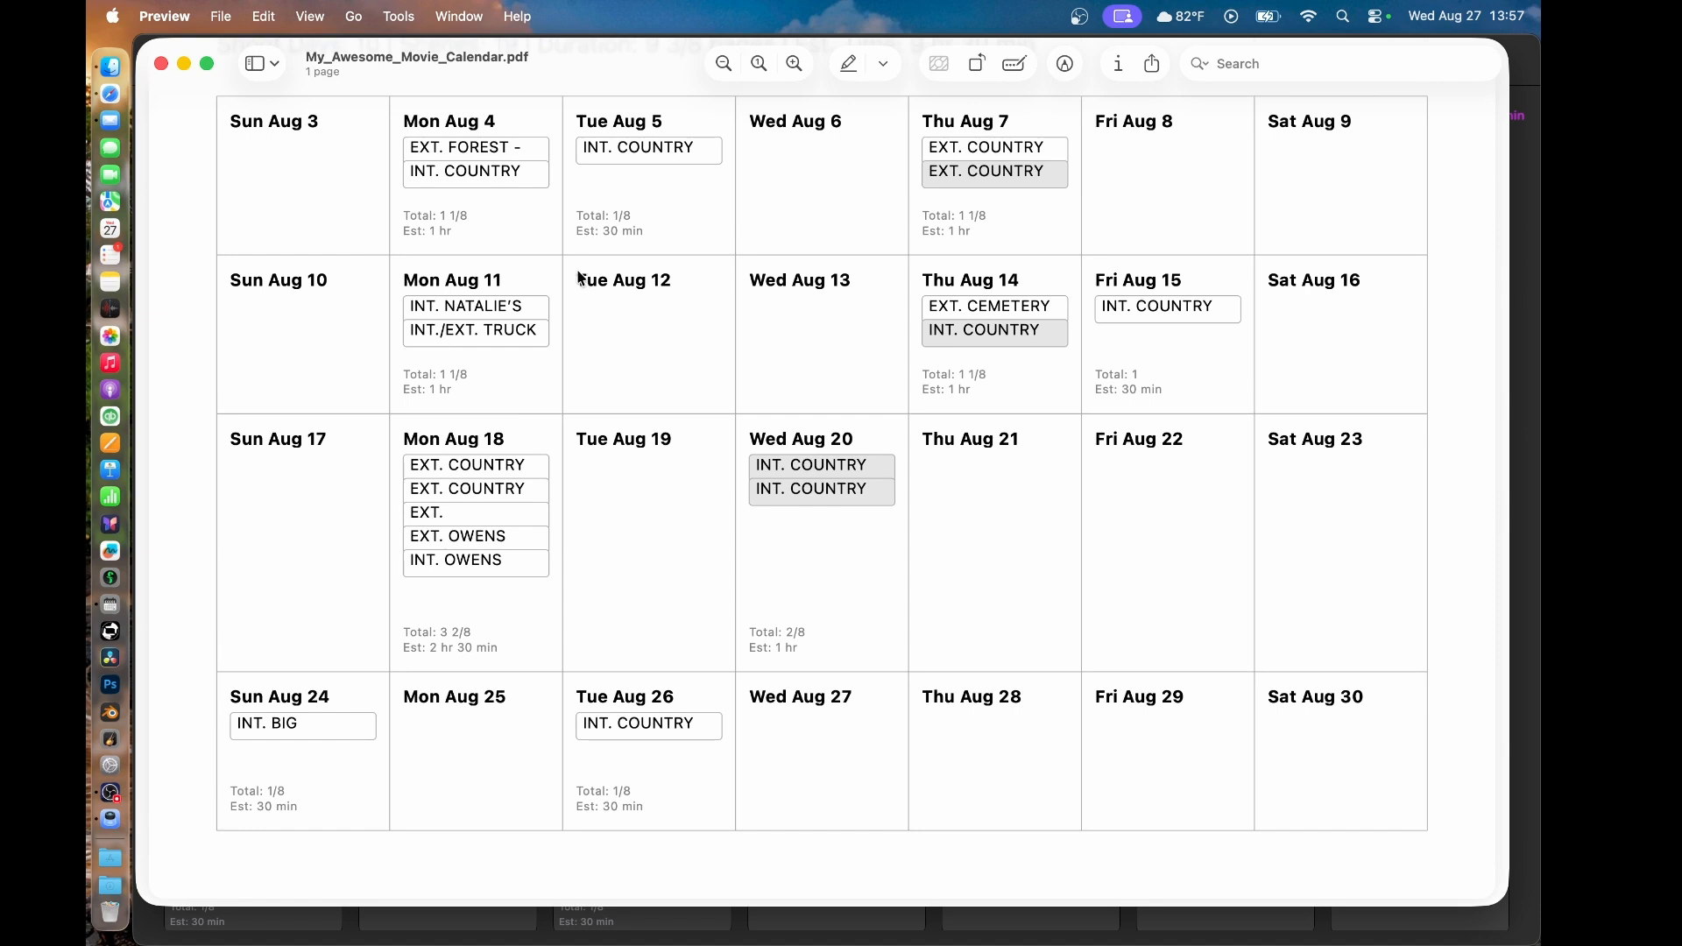
click(184, 65)
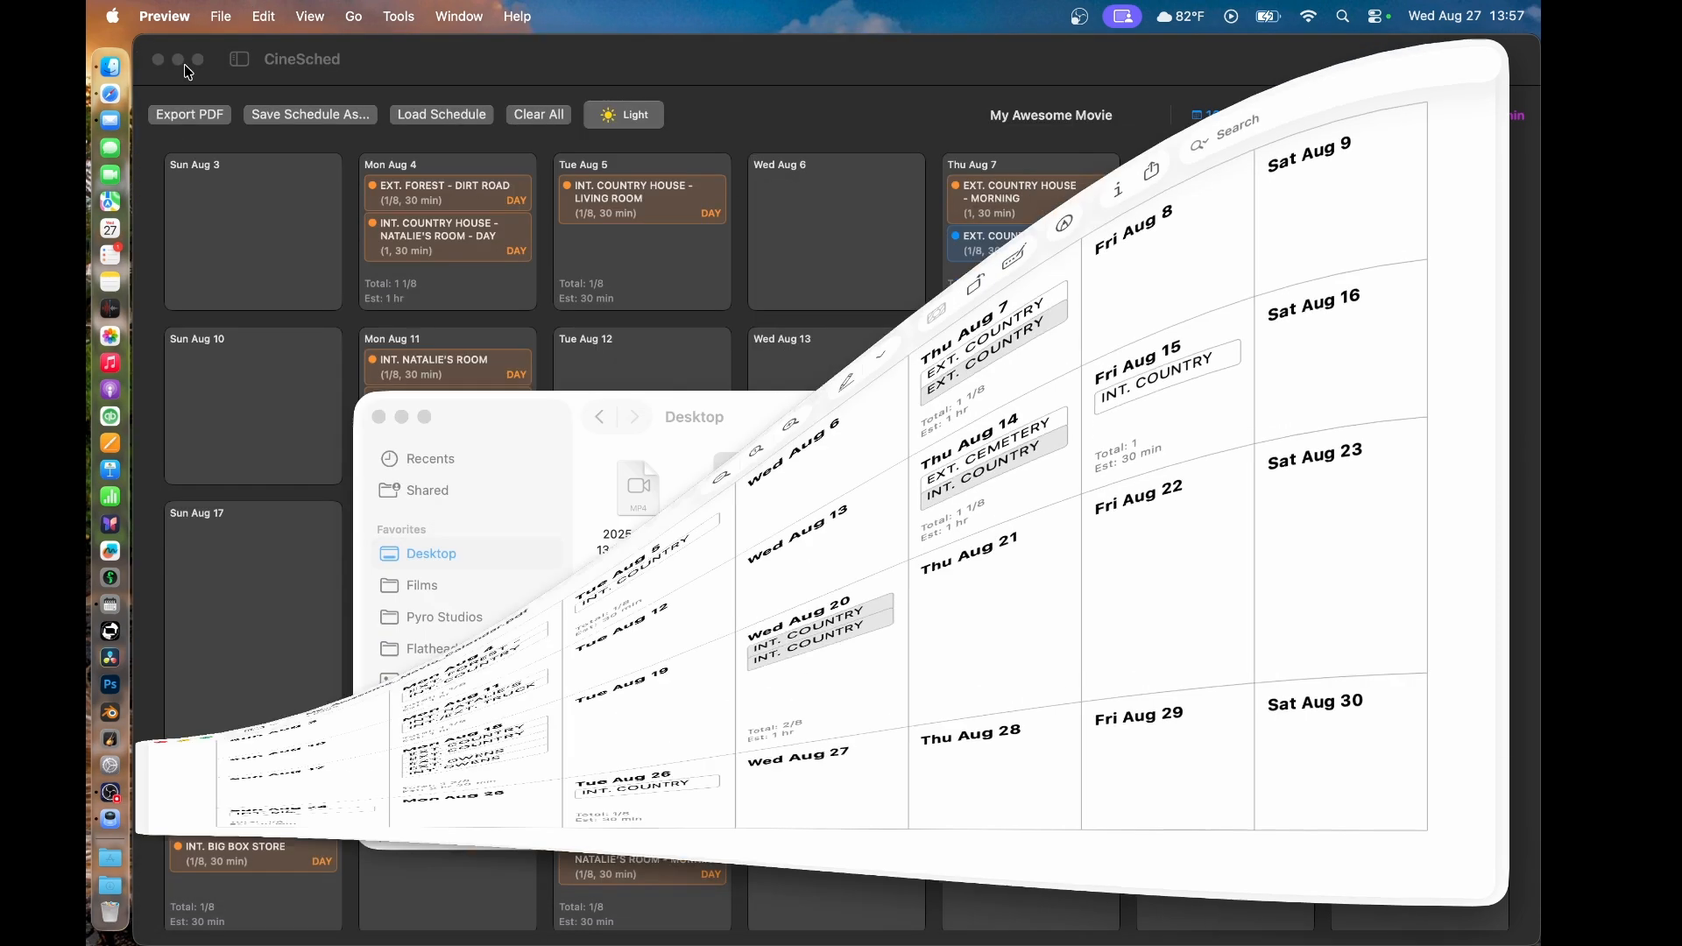
click(399, 415)
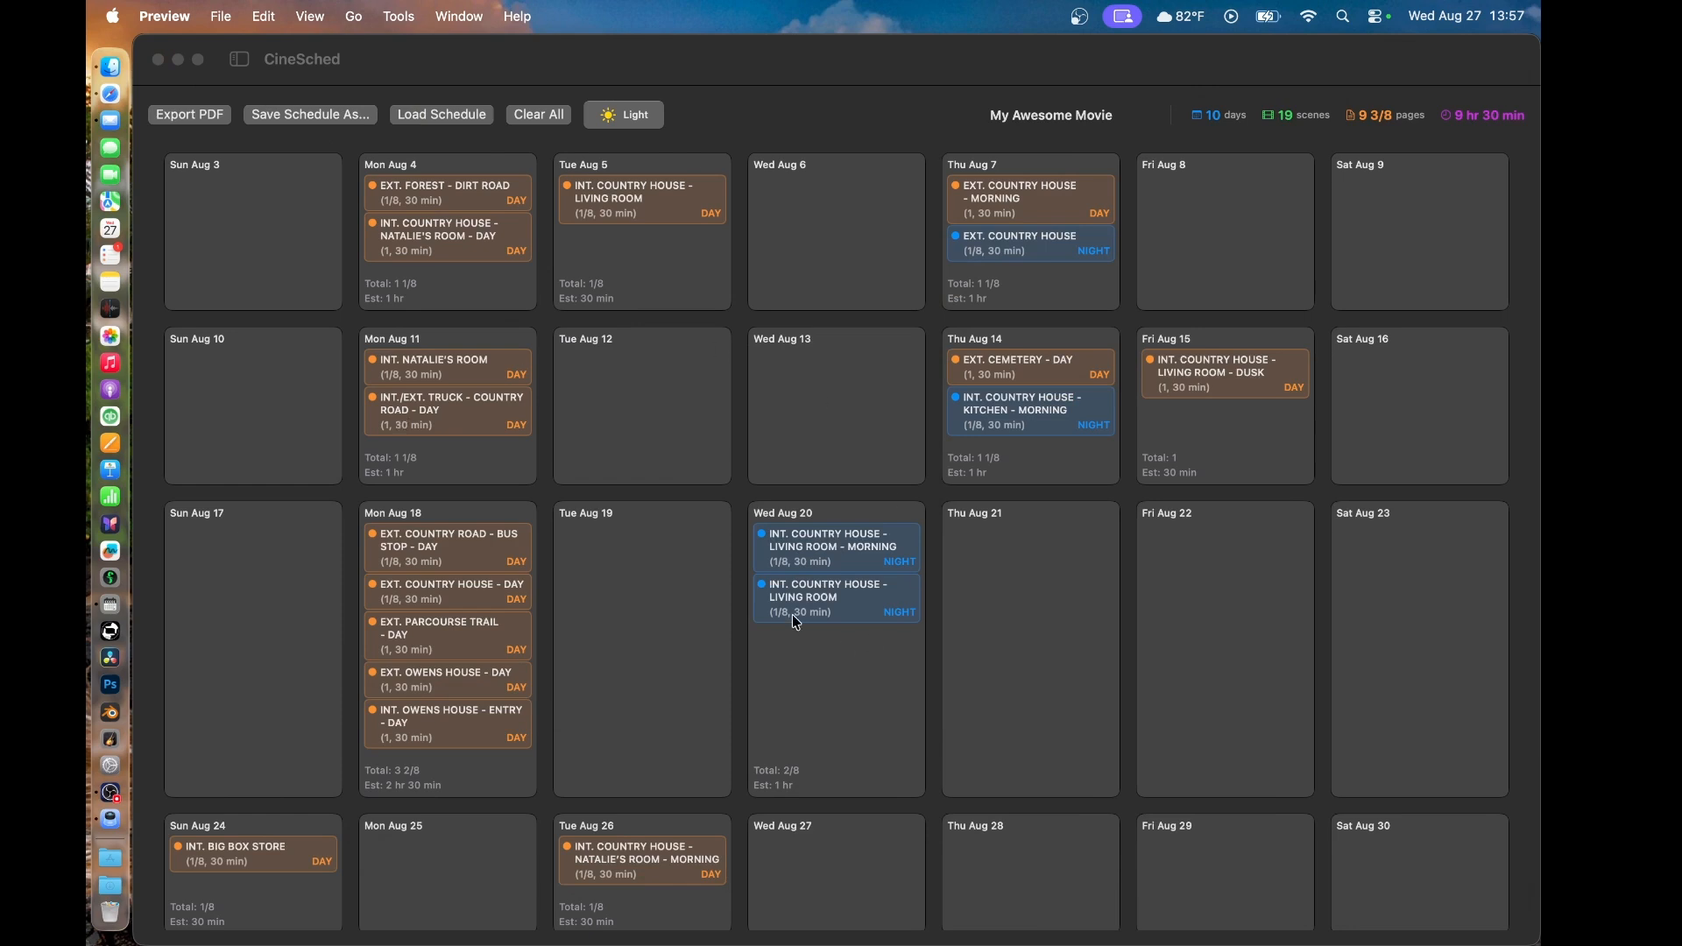
- Show the sidebar, clear all scenes from the calendar and the Boneyard, and empty the movie title
click(245, 66)
click(240, 61)
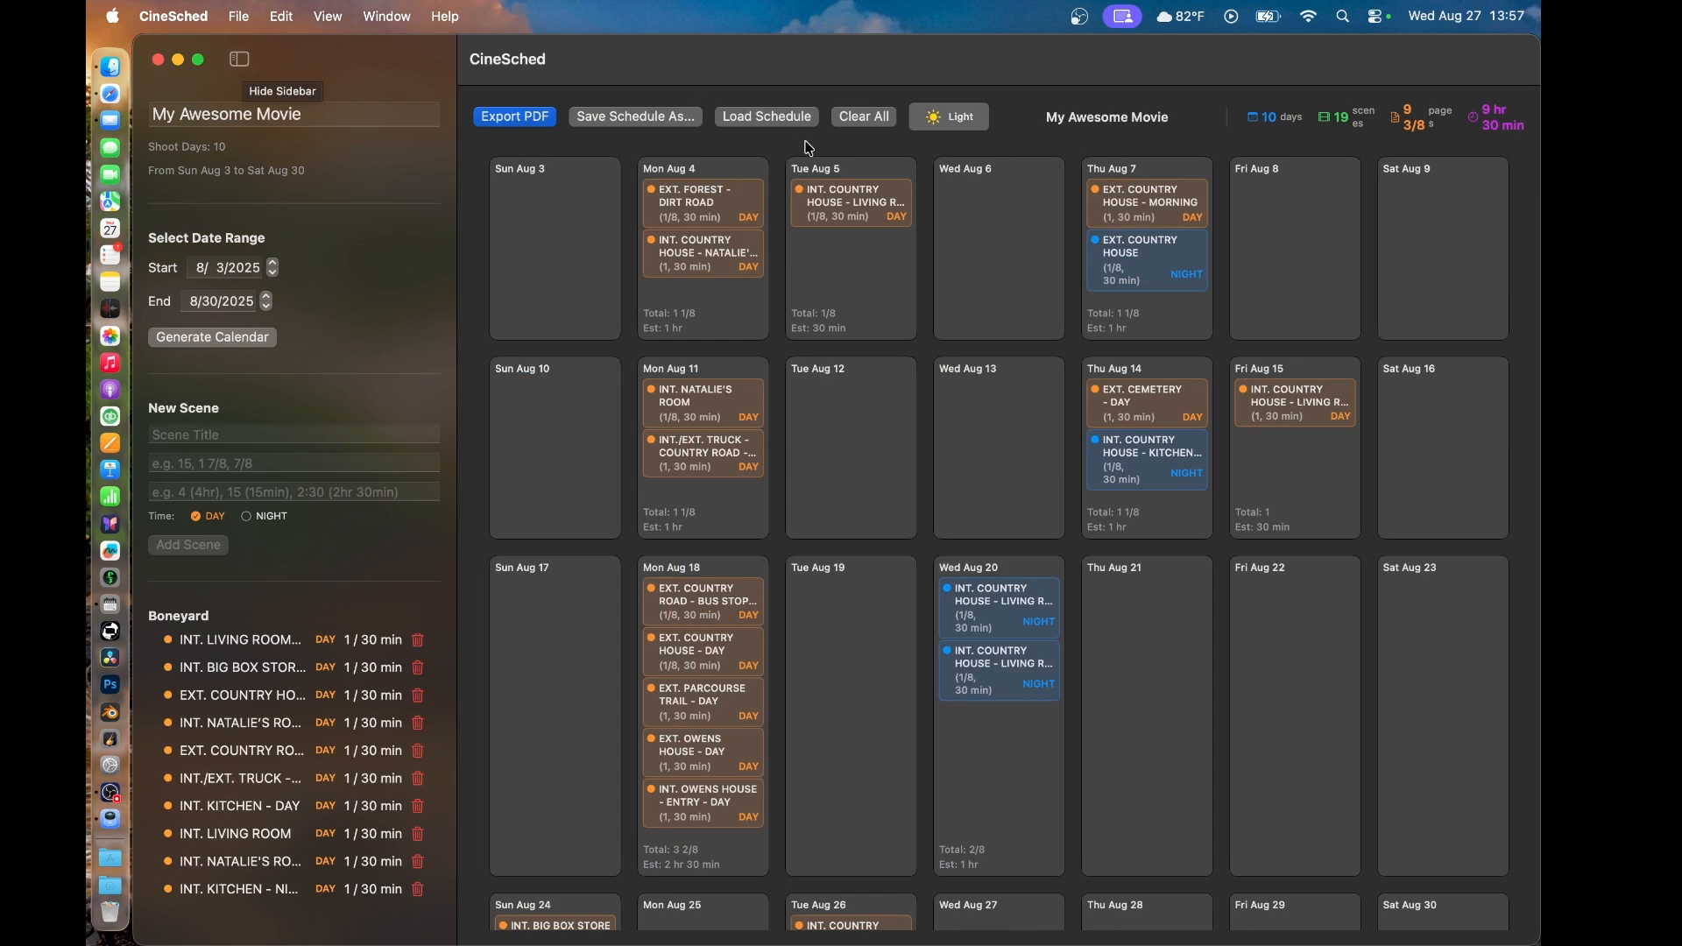
click(873, 120)
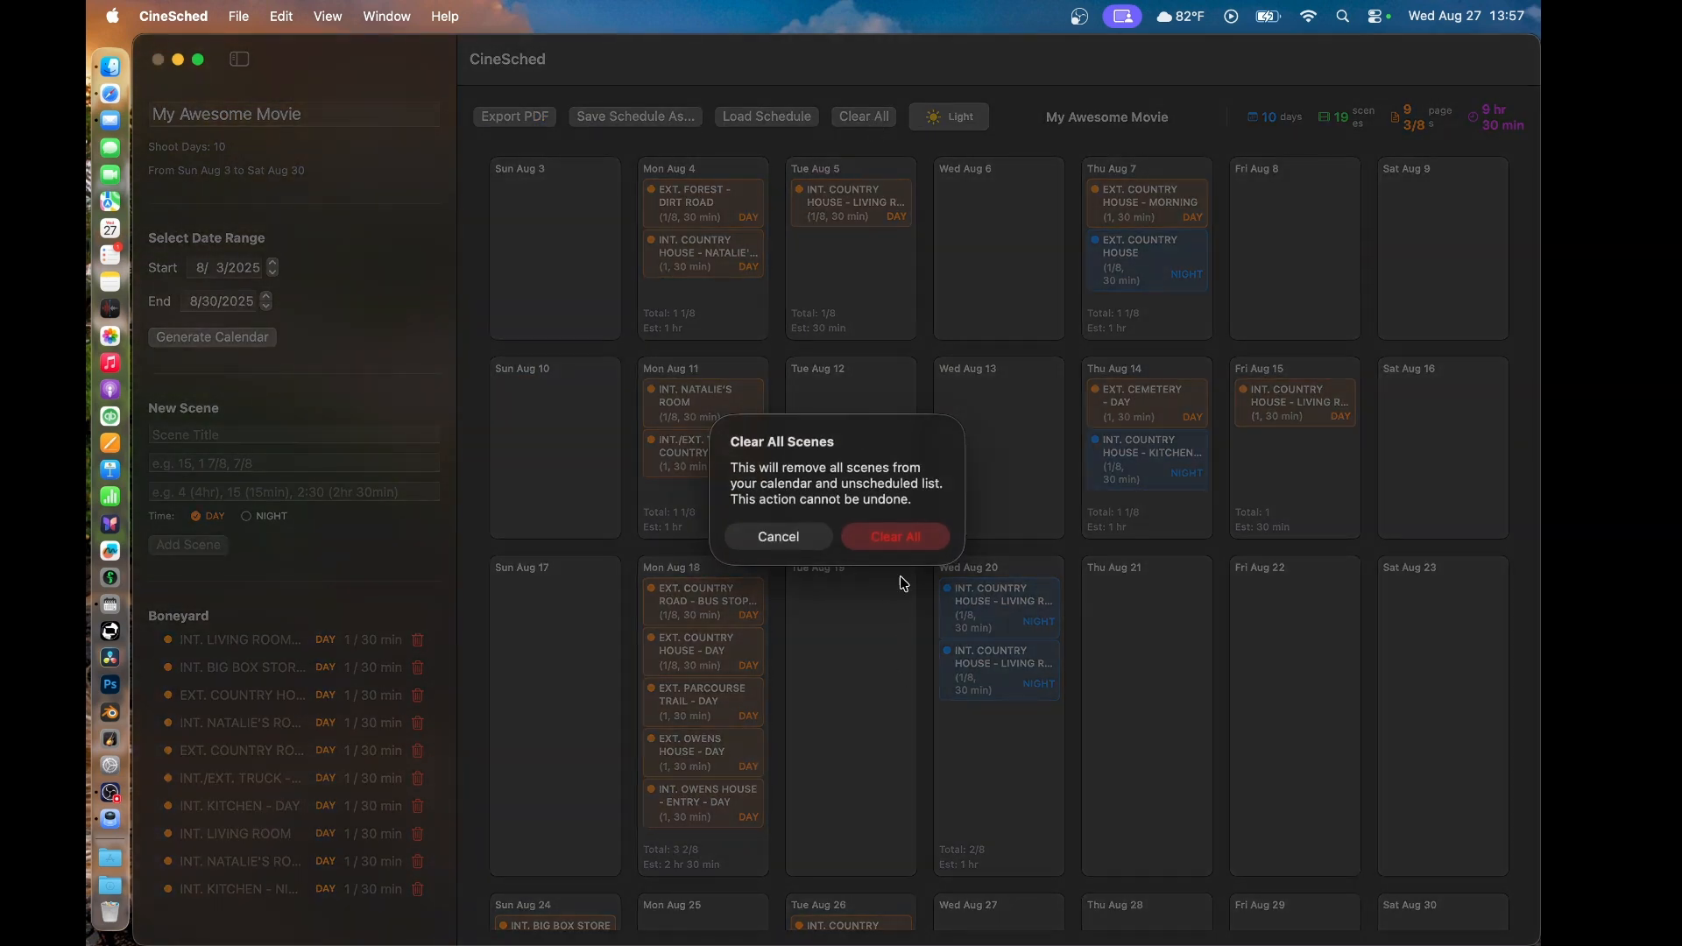
click(899, 539)
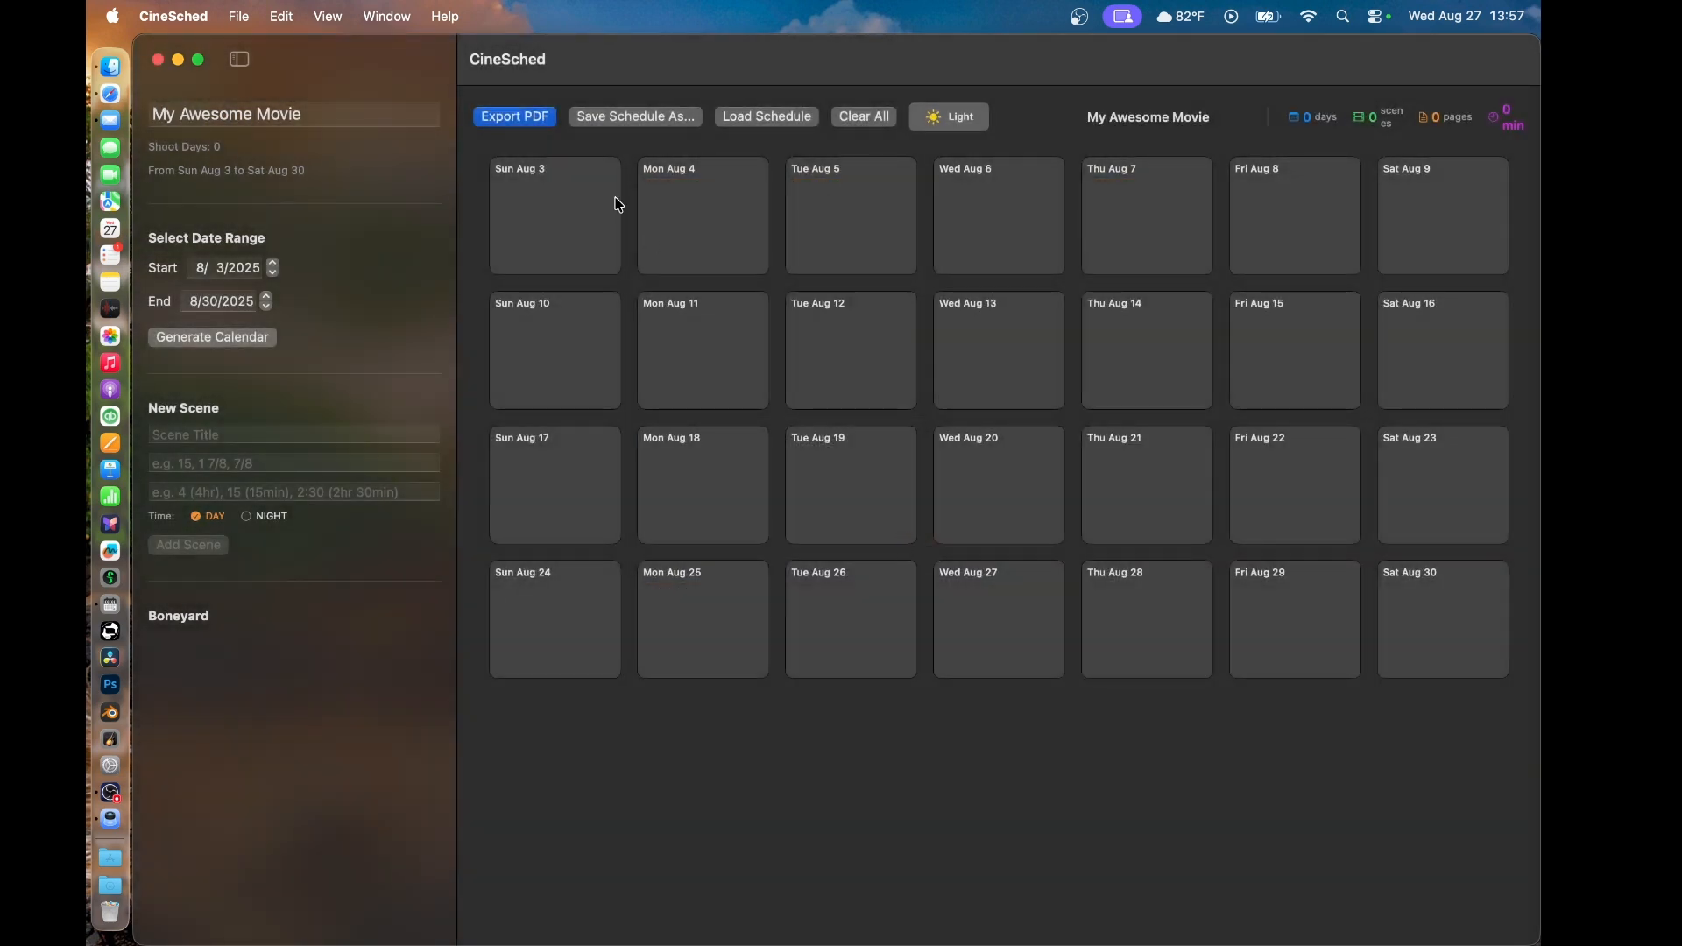
click(320, 110)
key(BackSpace)
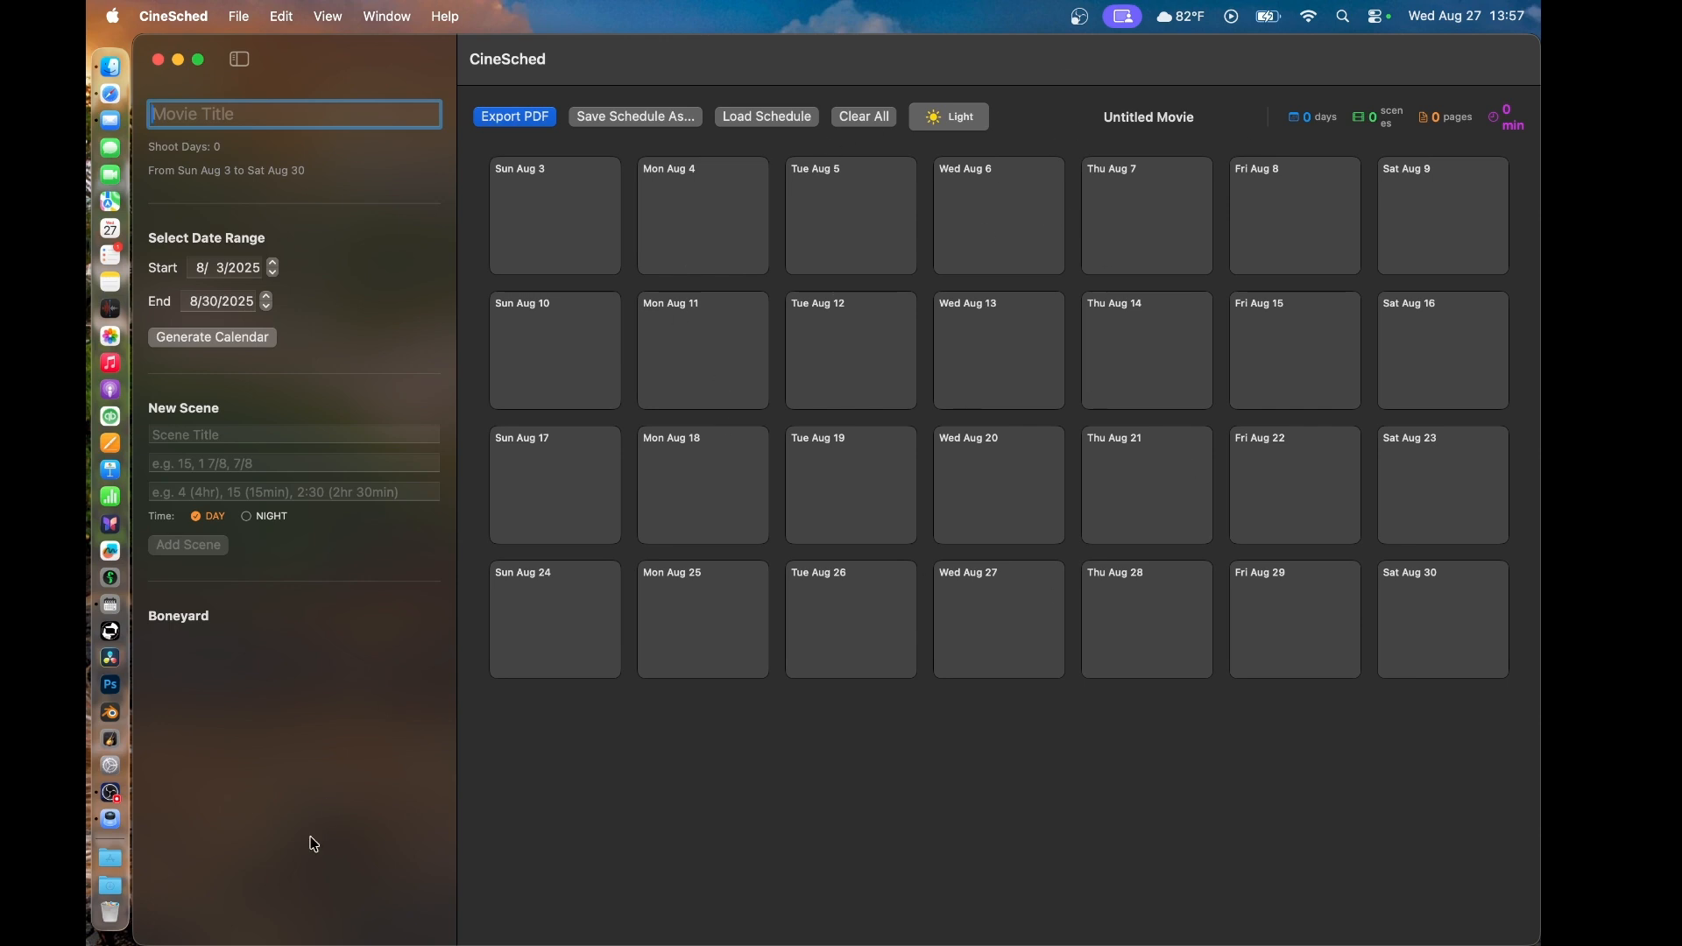
- Inspect the CineSched application's file information in Finder's Applications folder, and put the Finder windows away
click(118, 859)
scroll(865, 769, down, 10)
click(648, 814)
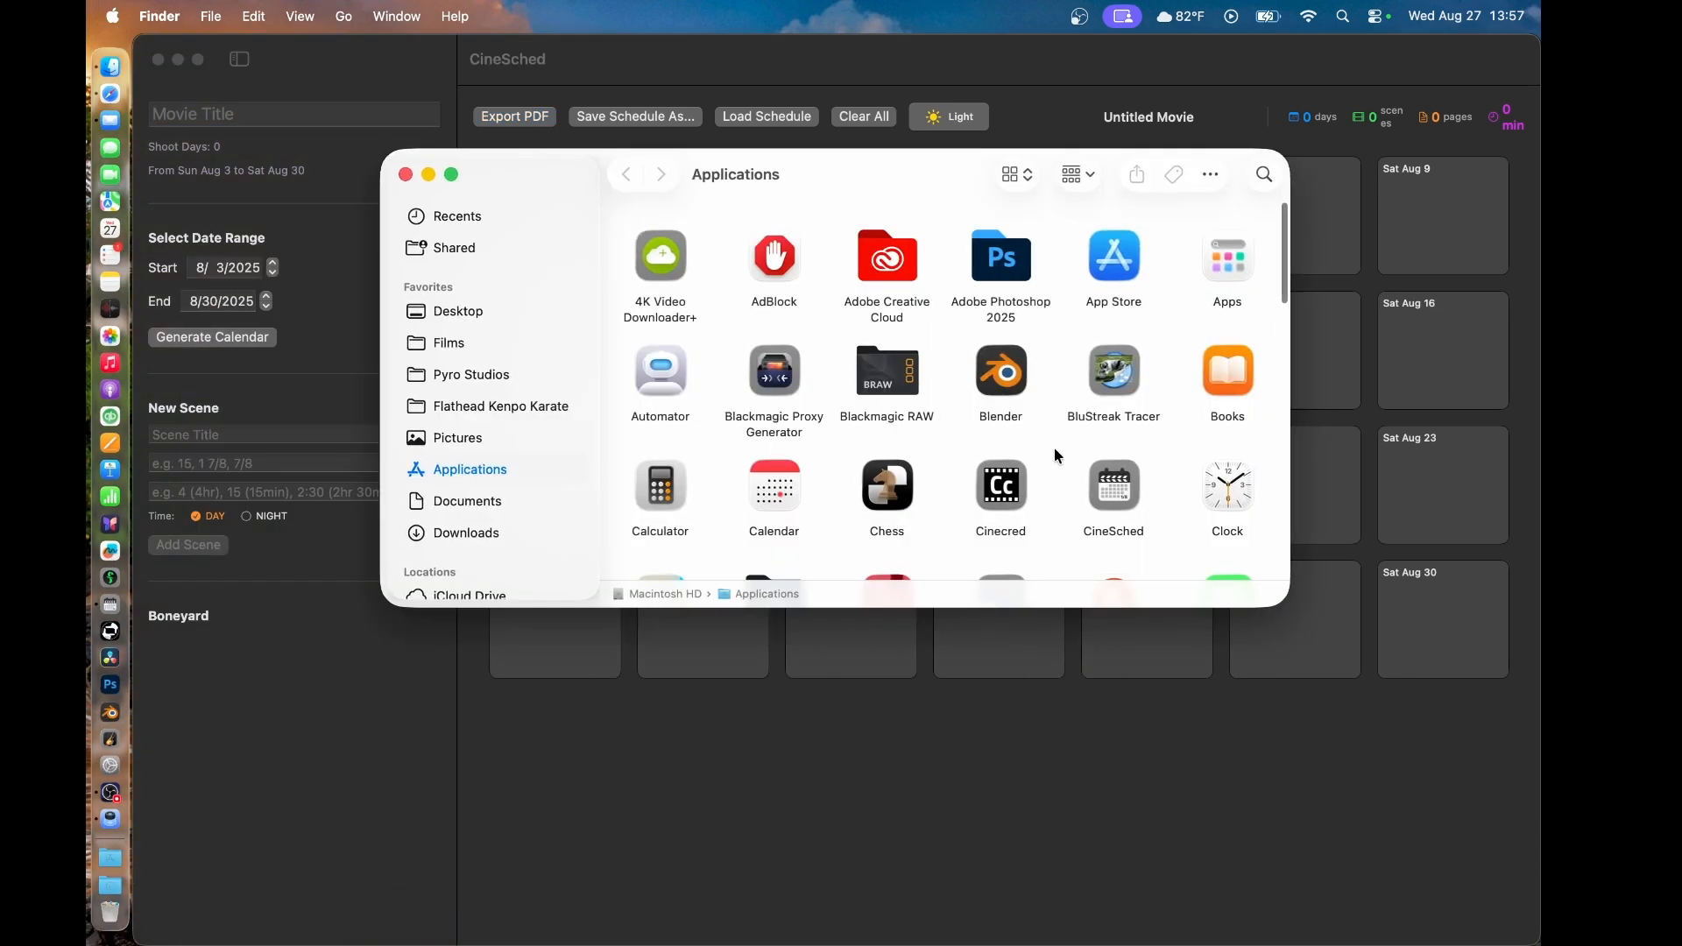
click(1130, 488)
key(super+i)
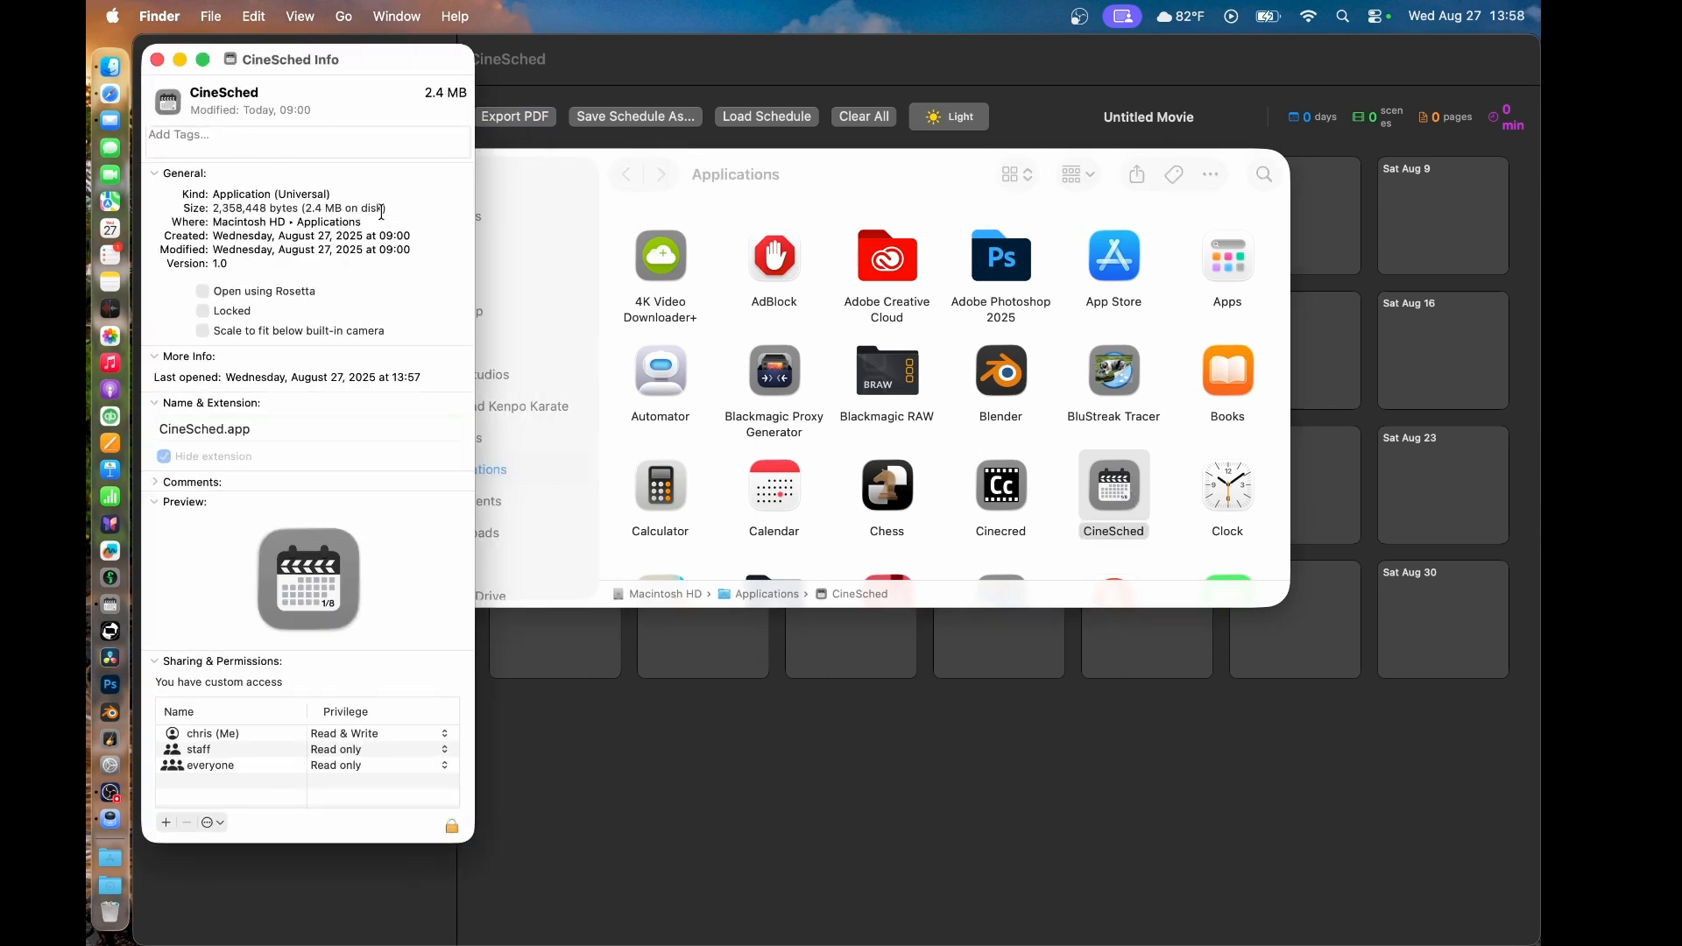
click(162, 60)
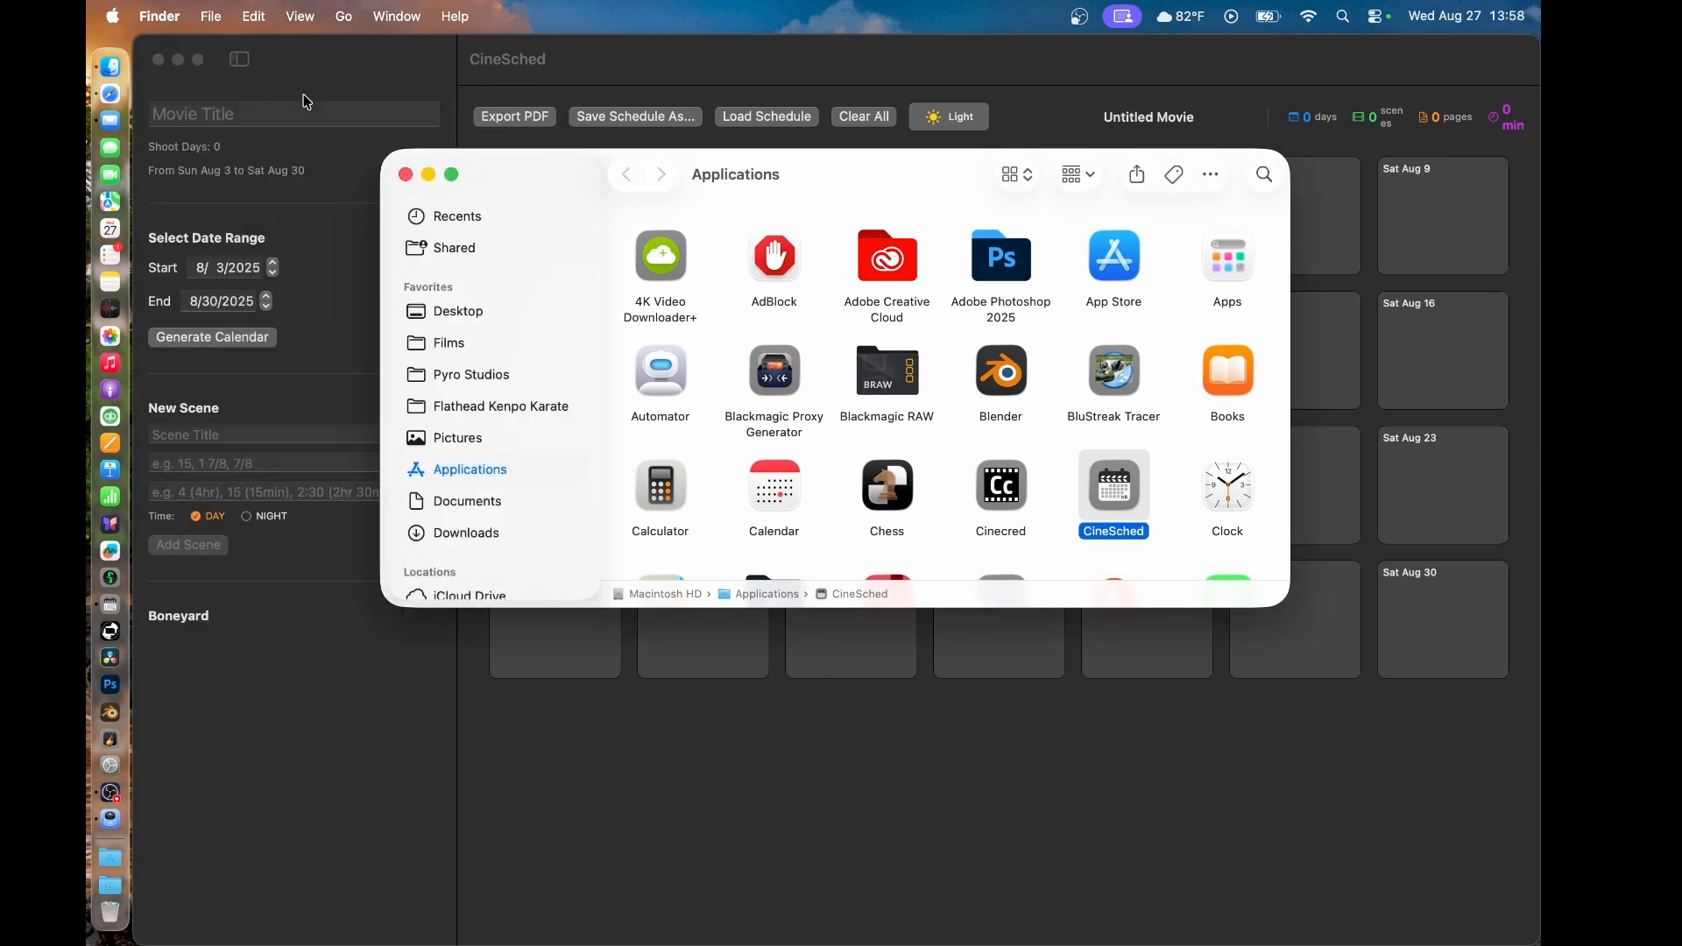
click(430, 174)
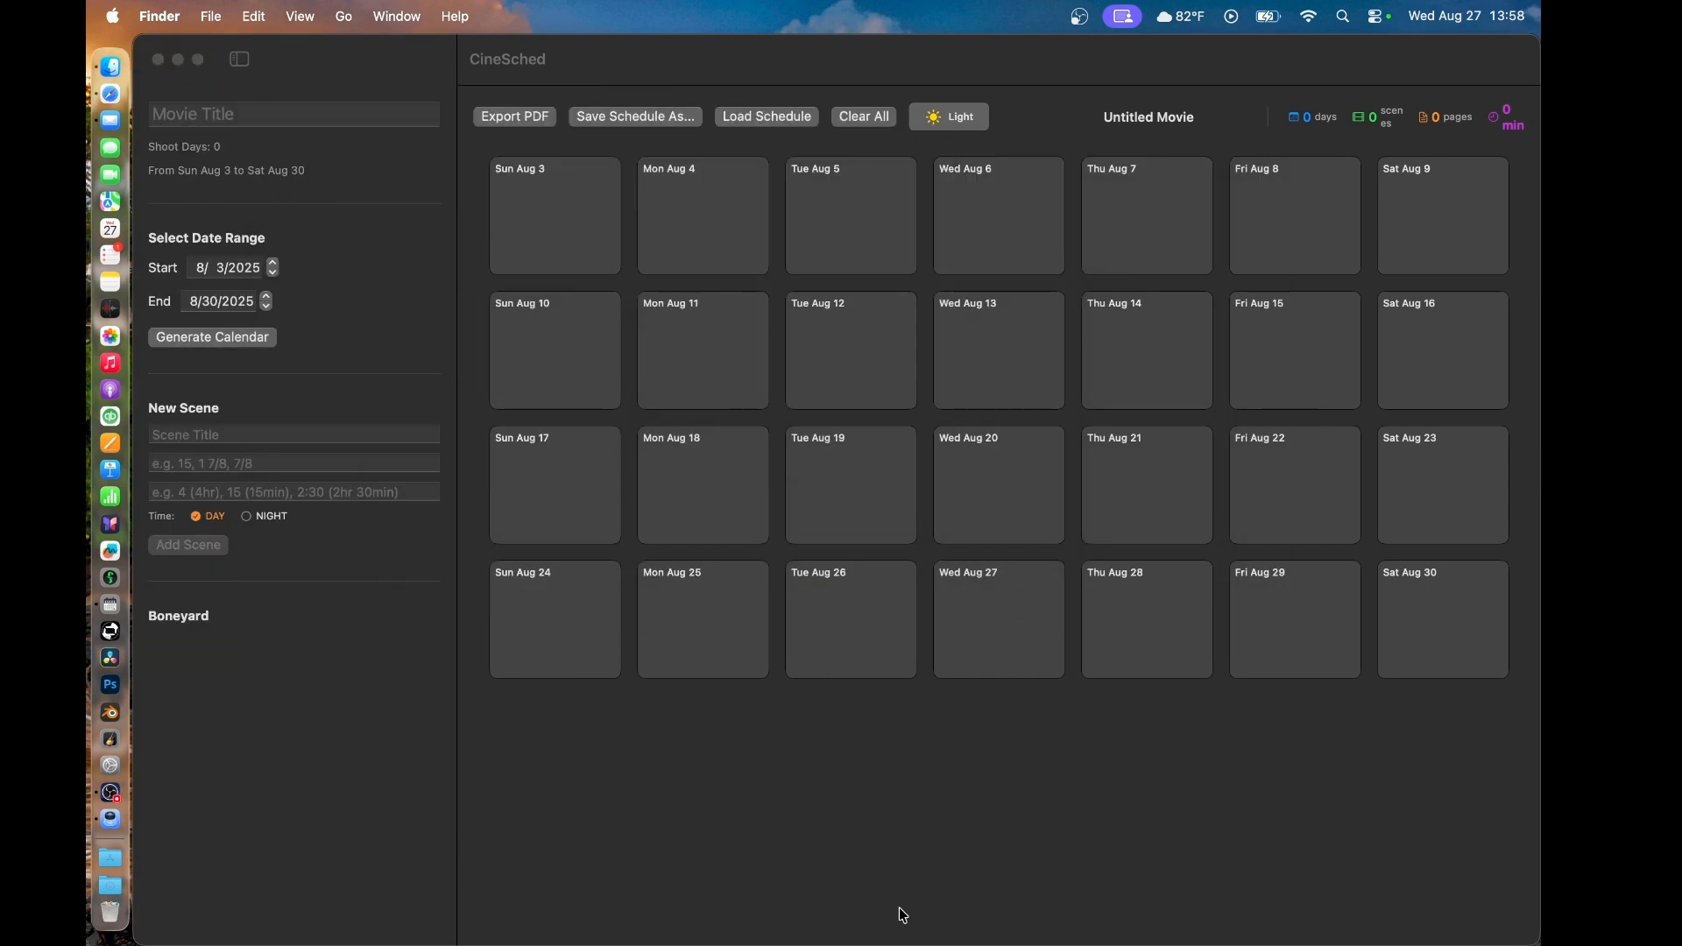